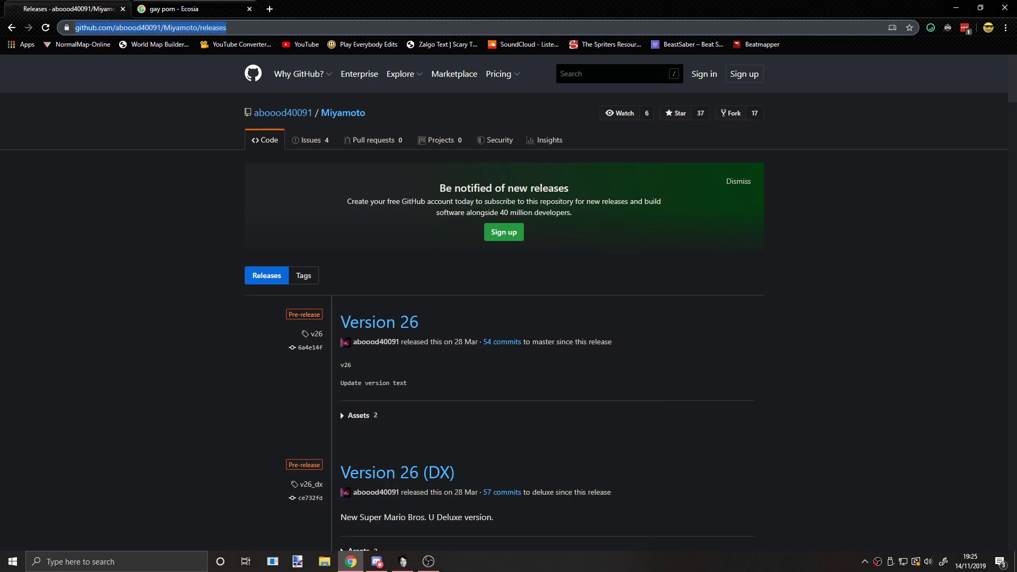
# Find the Version 20 release of Miyamoto, expand its assets and download Miyamoto_Windows_x86_BuildV20.0.zip.
pyautogui.click(139, 142)
pyautogui.moveTo(1014, 93); pyautogui.dragTo(681, 287)
pyautogui.scroll(-8, 681, 286)
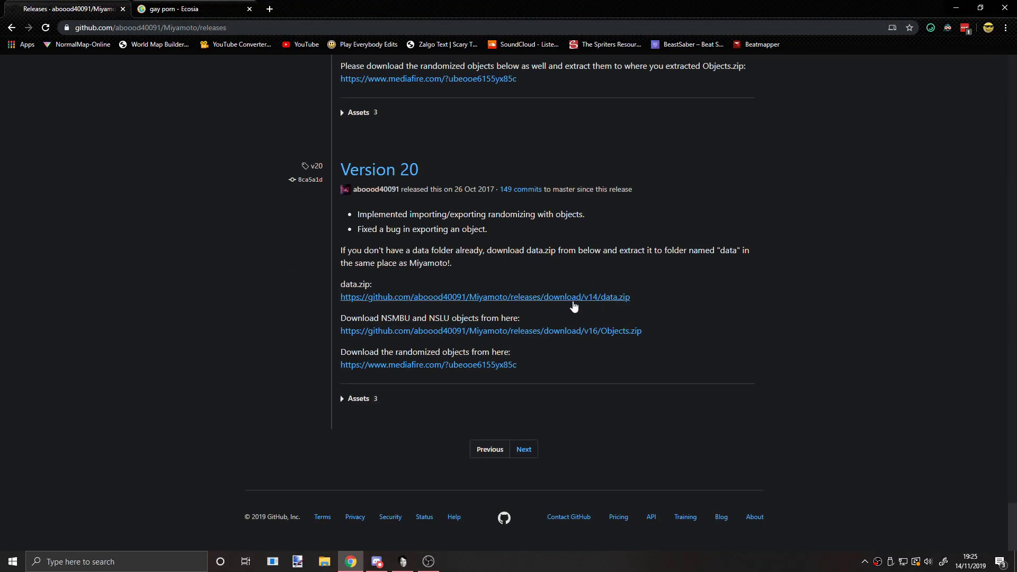
pyautogui.moveTo(341, 172); pyautogui.dragTo(431, 170)
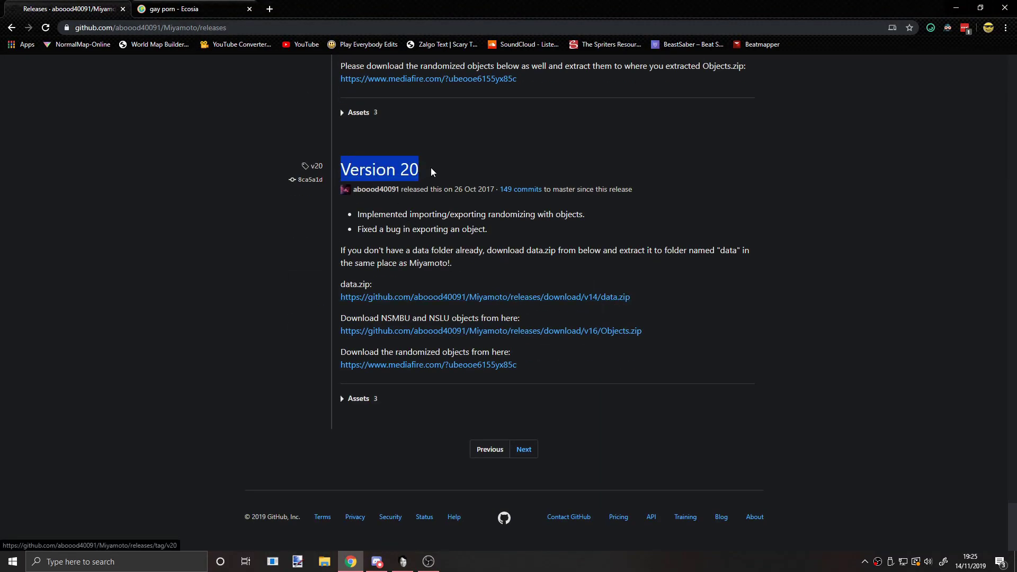
pyautogui.click(359, 398)
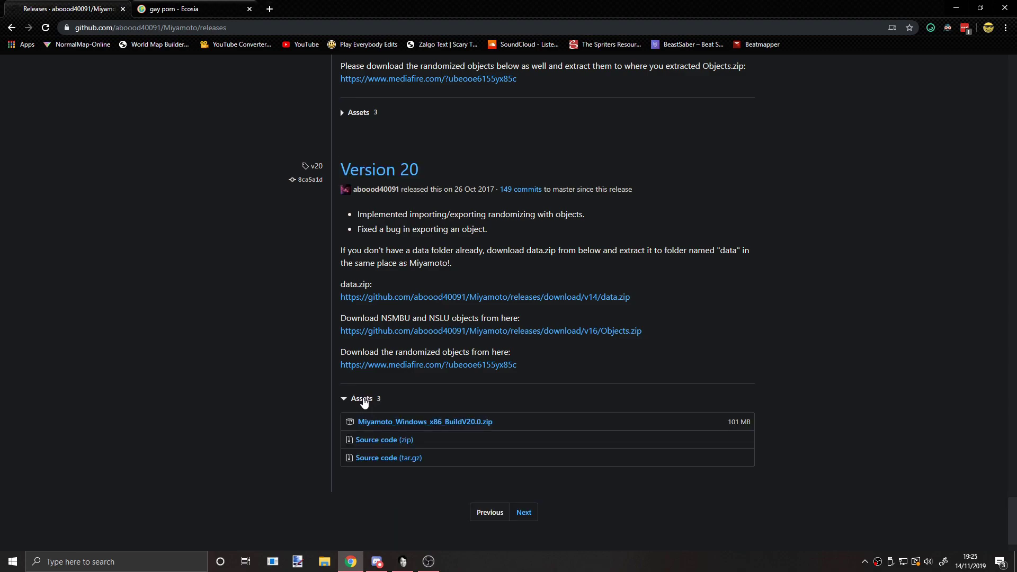
pyautogui.click(400, 422)
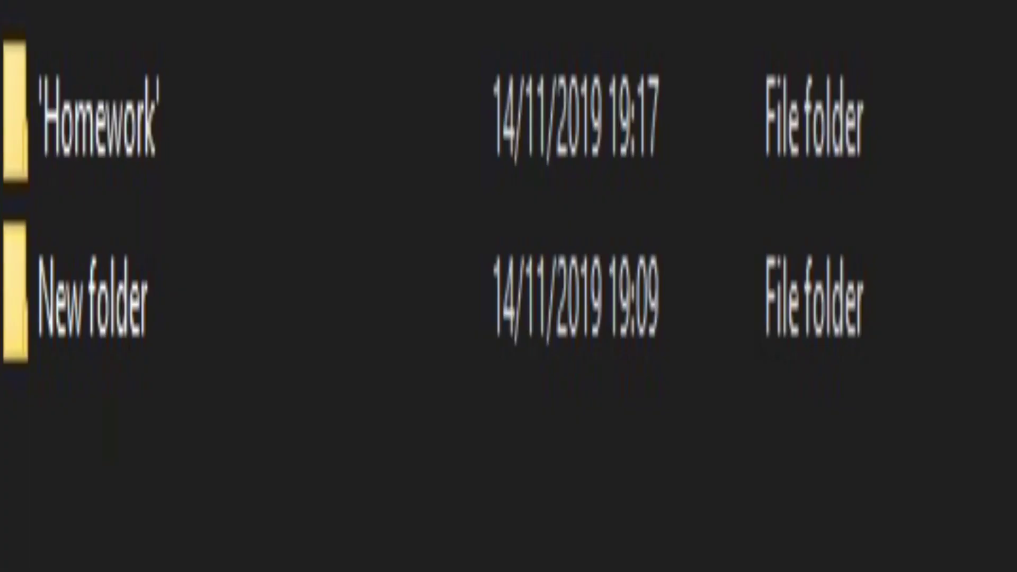
# Rename the folder "New folder" to Miyamoto.exe_execute_official.nintendo.editor.protocol_execute.exe.
pyautogui.moveTo(37, 524); pyautogui.dragTo(821, 364)
pyautogui.click(69, 475)
pyautogui.click(98, 370)
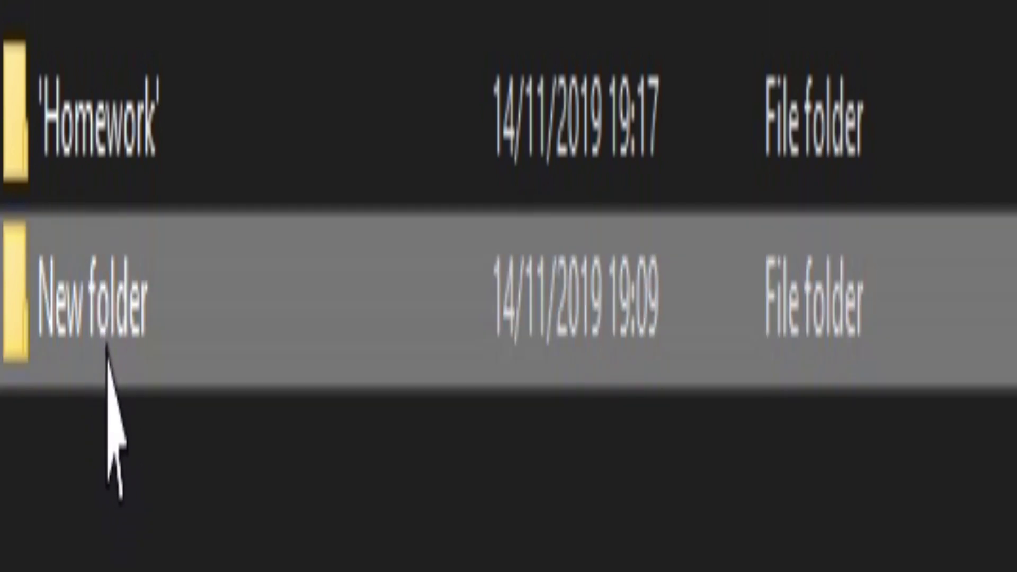
pyautogui.click(142, 349)
pyautogui.write('Mit')
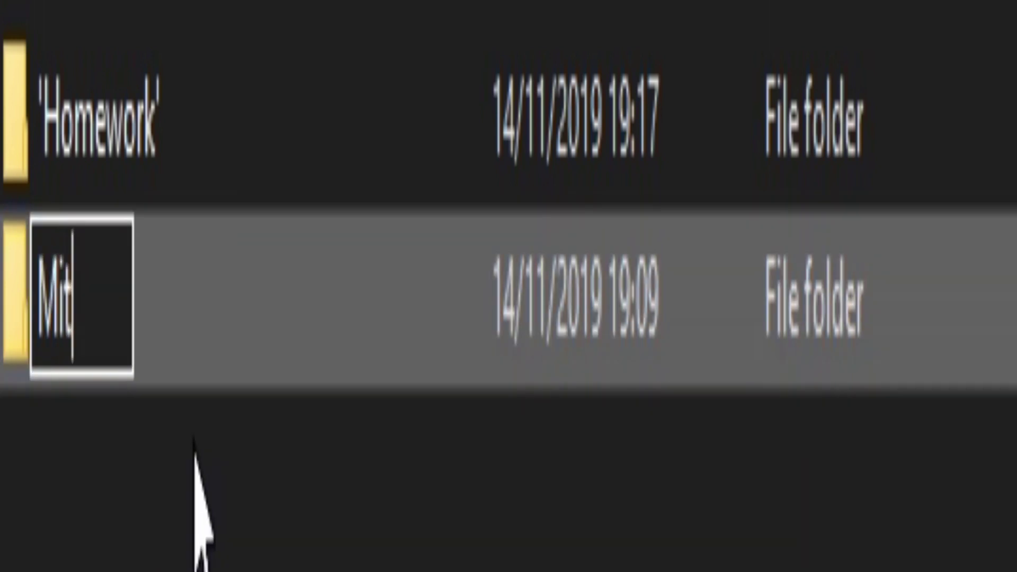
pyautogui.press('BackSpace')
pyautogui.write('yamo')
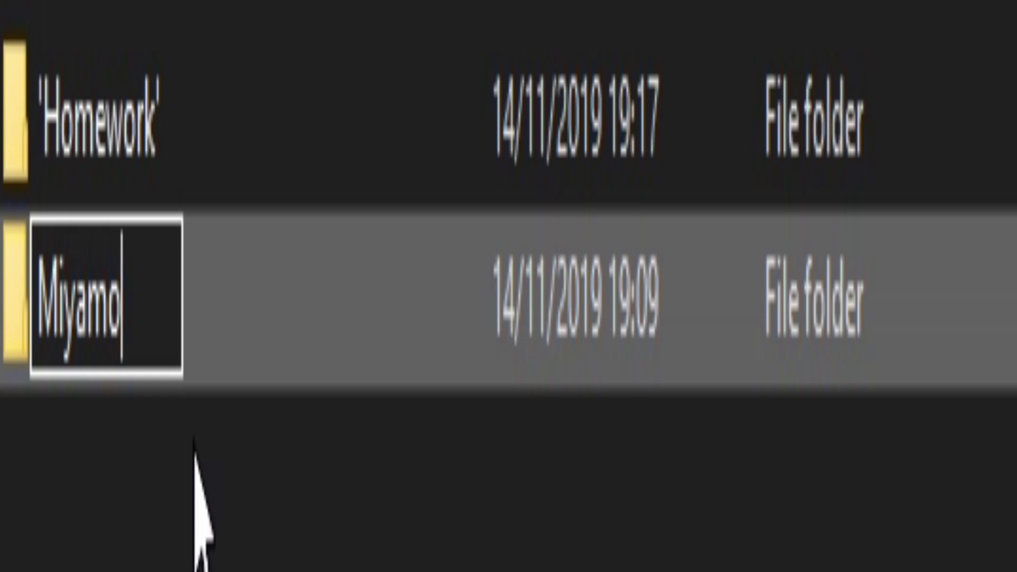
pyautogui.write('to.exe')
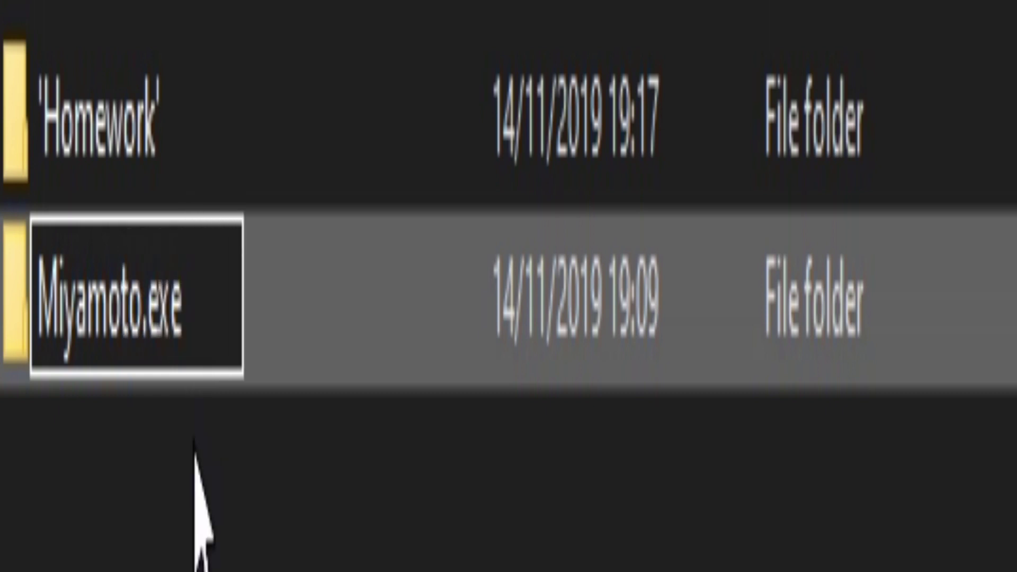
pyautogui.write('_exe')
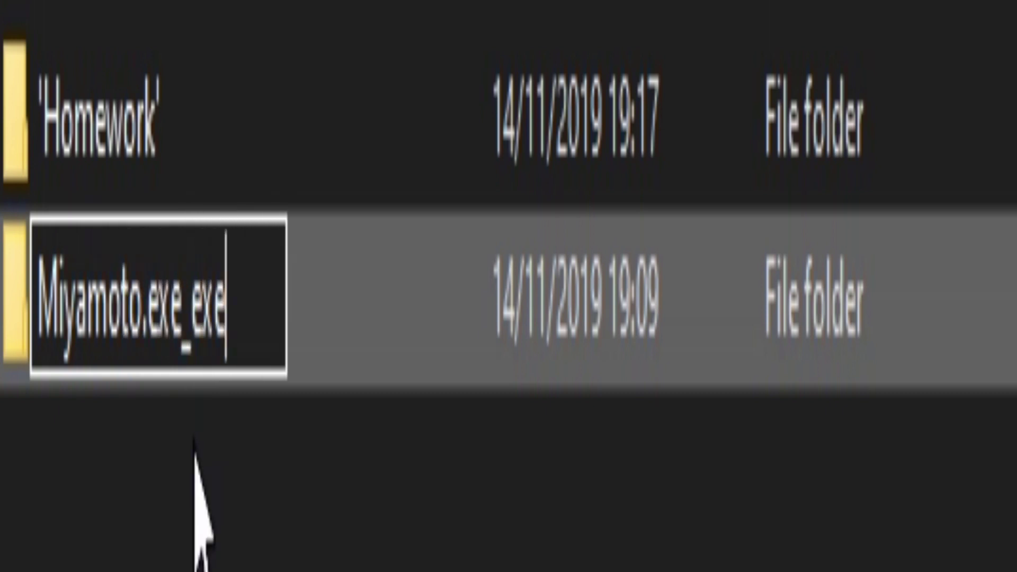
pyautogui.write('cute_')
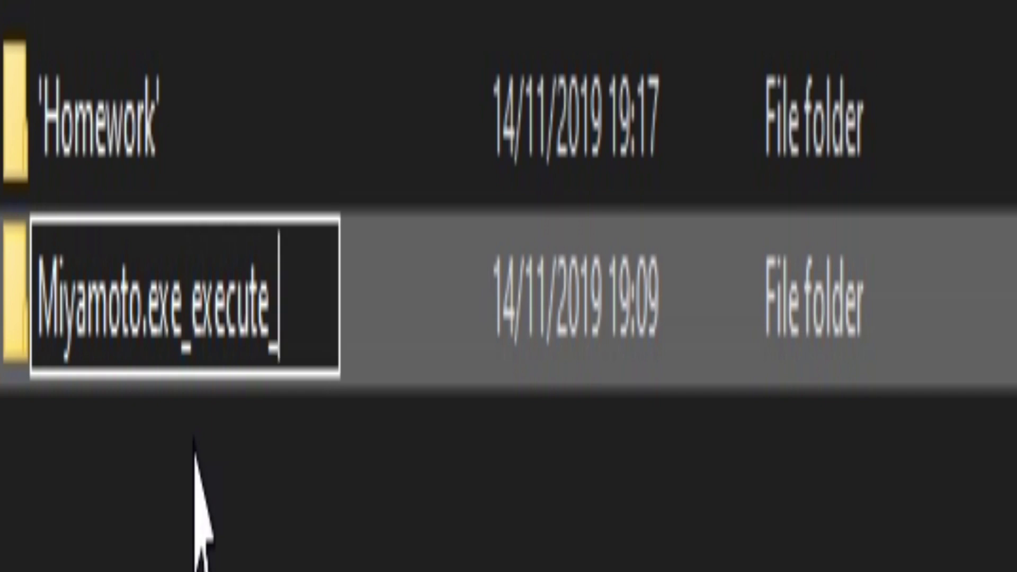
pyautogui.write('official')
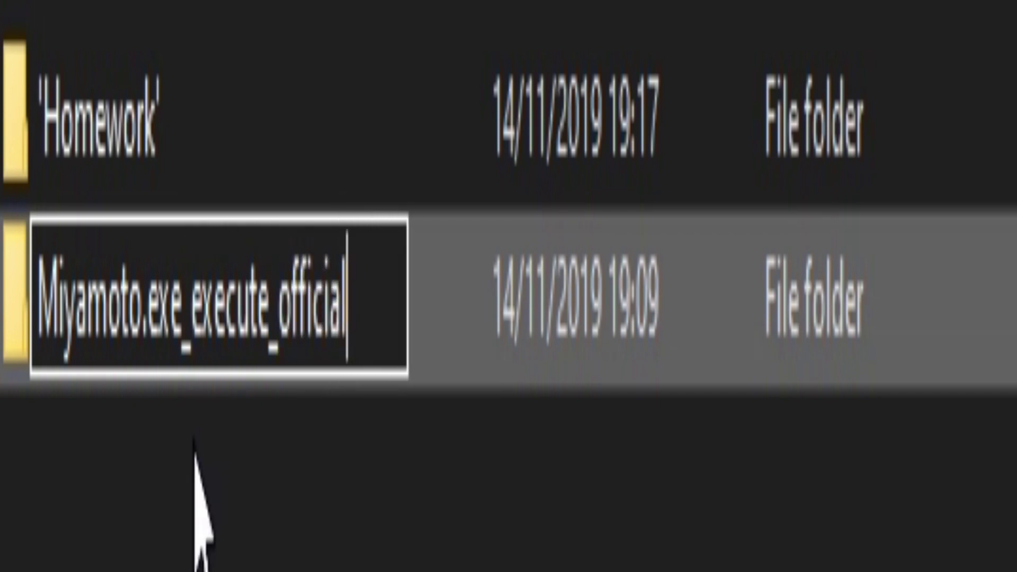
pyautogui.write('.nintend')
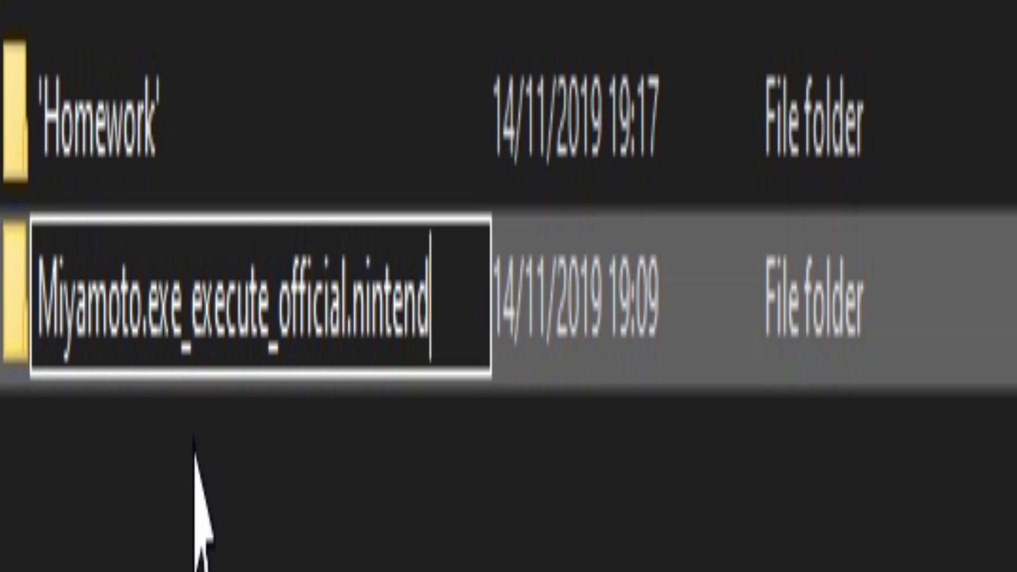
pyautogui.write('o,editor')
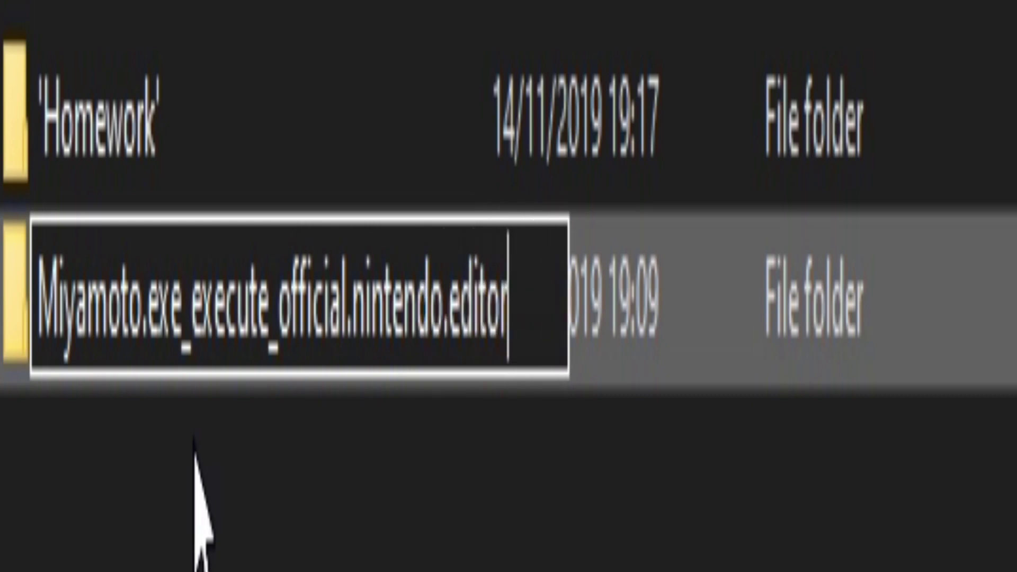
pyautogui.write('.')
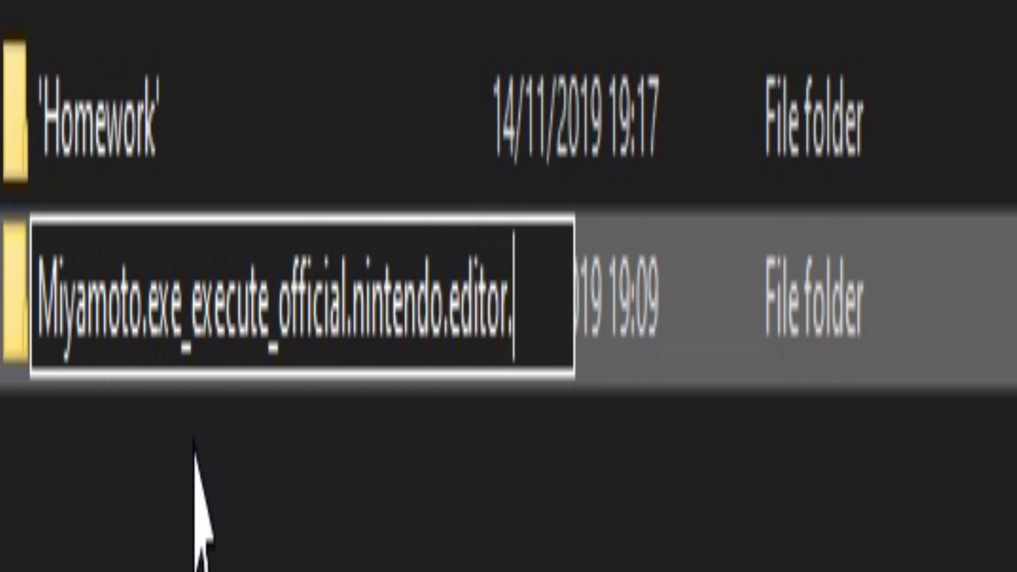
pyautogui.write('protocol')
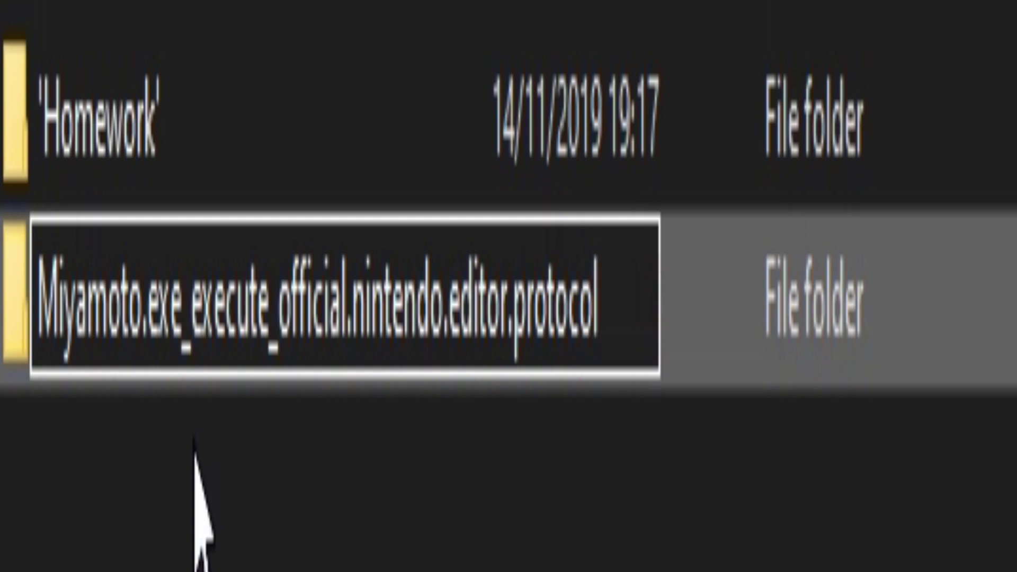
pyautogui.write('_')
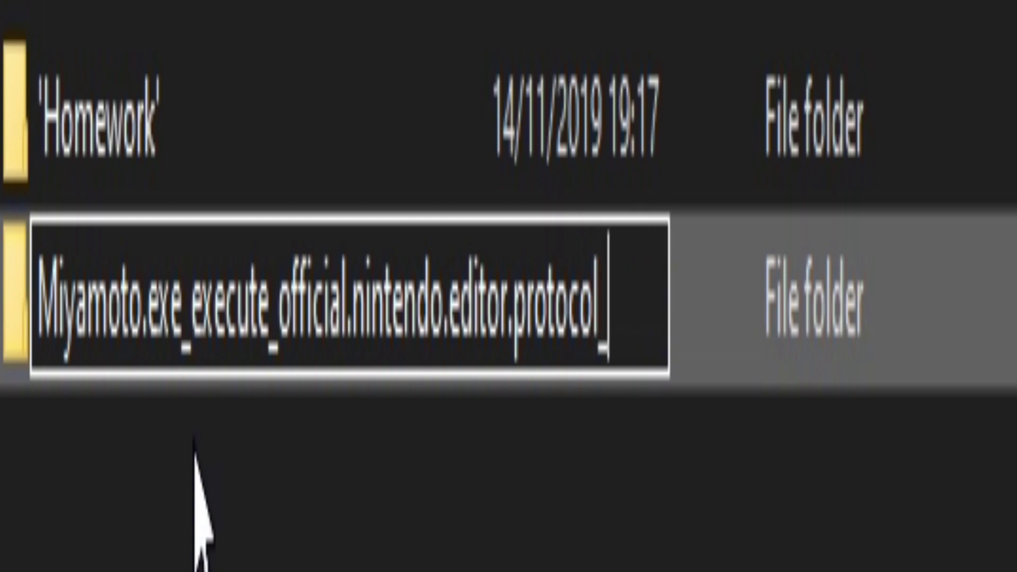
pyautogui.write('execute')
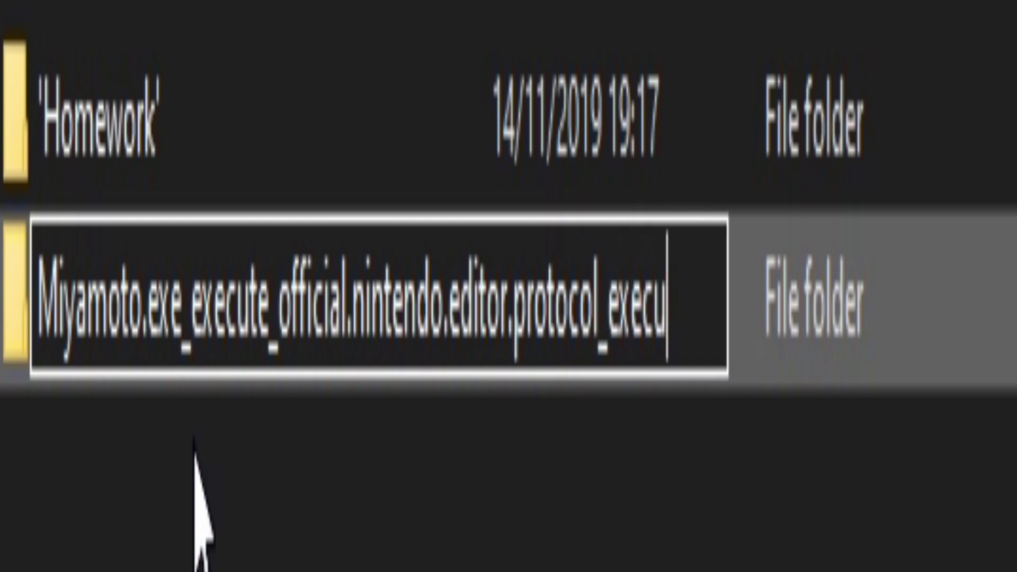
pyautogui.write('.ex')
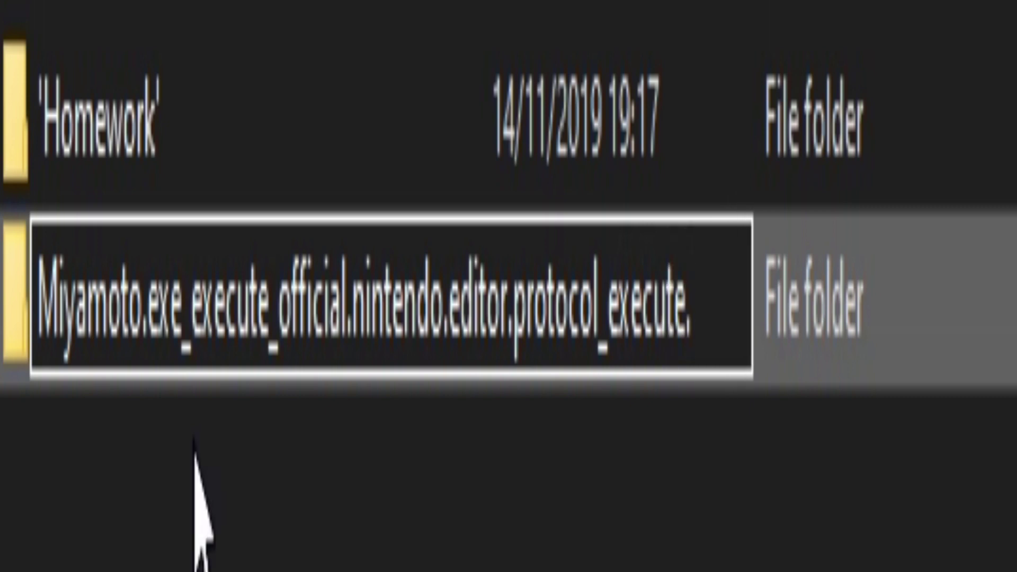
pyautogui.write('e')
pyautogui.press('Return')
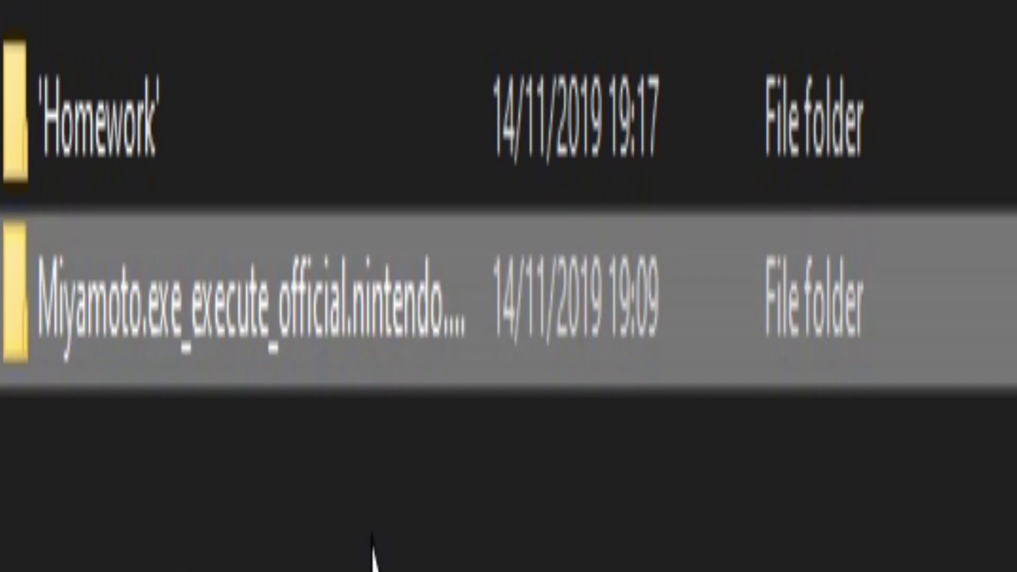
# Open the renamed Miyamoto folder.
pyautogui.moveTo(345, 525); pyautogui.dragTo(95, 419)
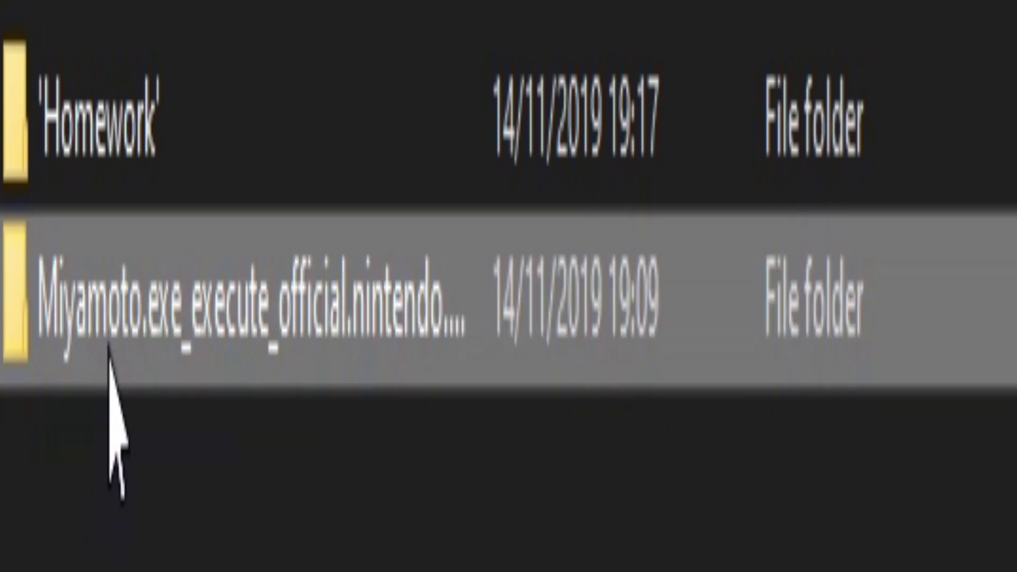
pyautogui.doubleClick(109, 360)
pyautogui.moveTo(517, 571); pyautogui.dragTo(336, 329)
# Enter NSMBU+NSLU+Minecraft_Execute_Levels_Legally.exe as the file name in the file dialog.
pyautogui.click(502, 183)
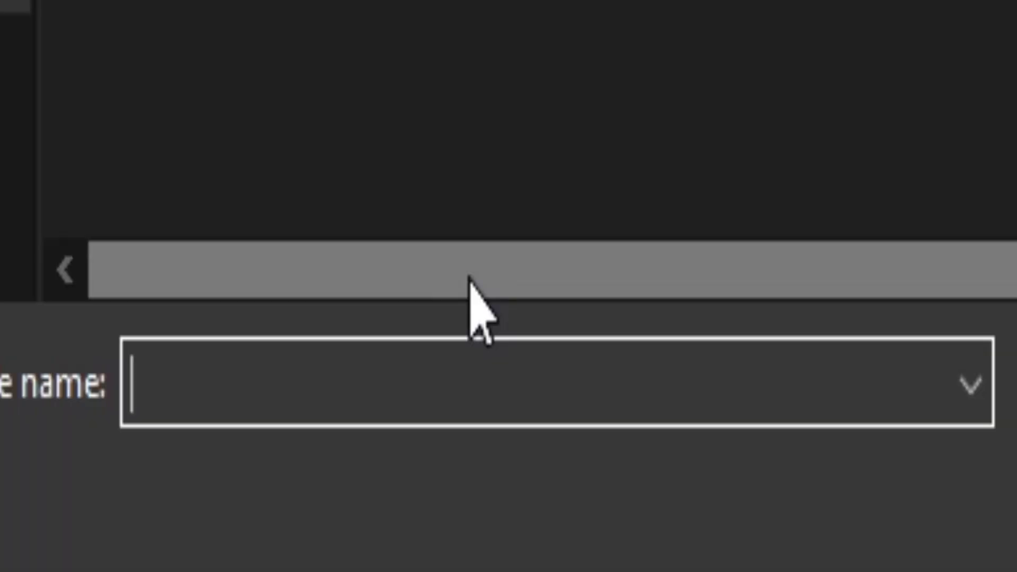
pyautogui.write('NS')
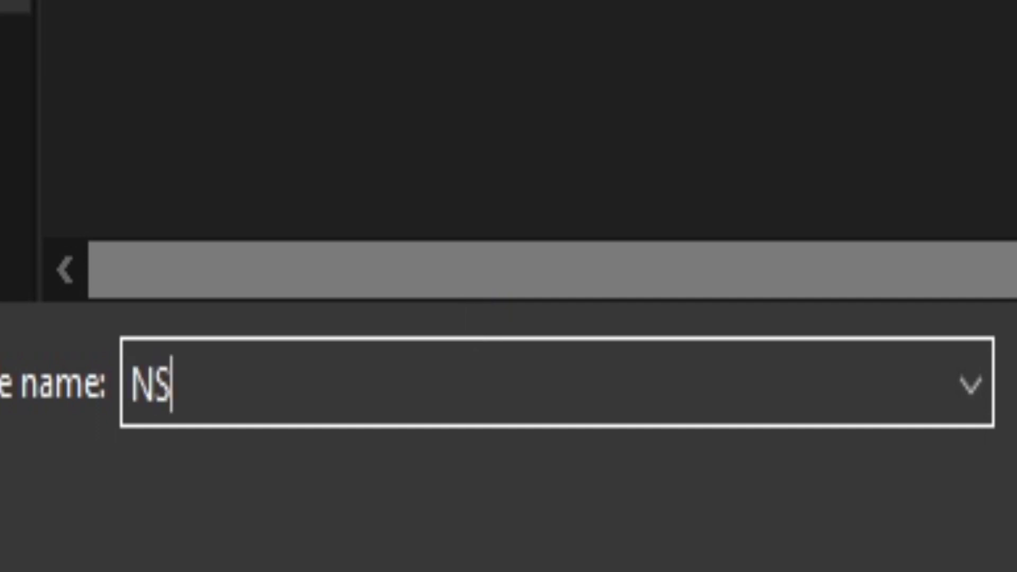
pyautogui.write('MBU+N')
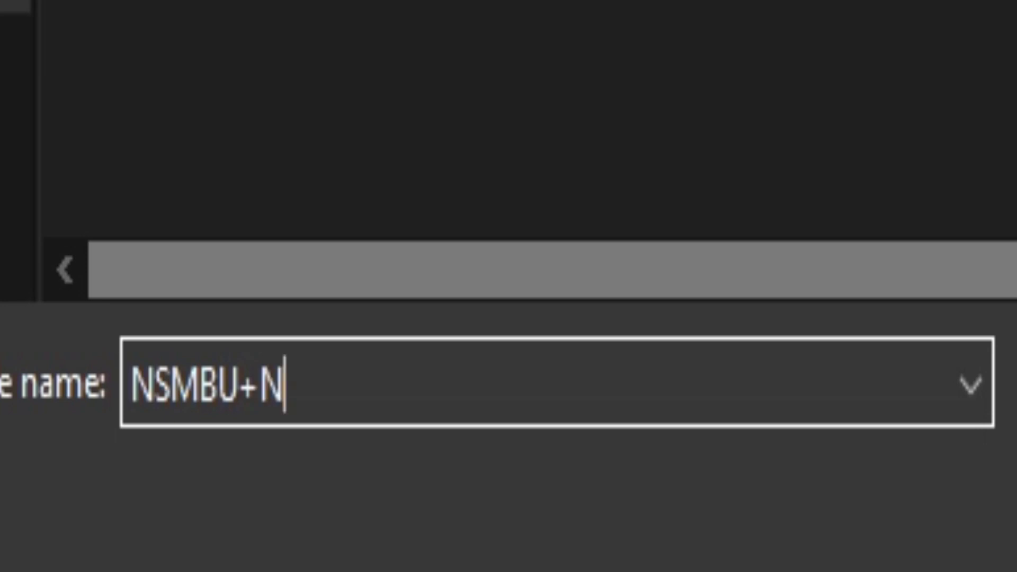
pyautogui.write('SLU+M')
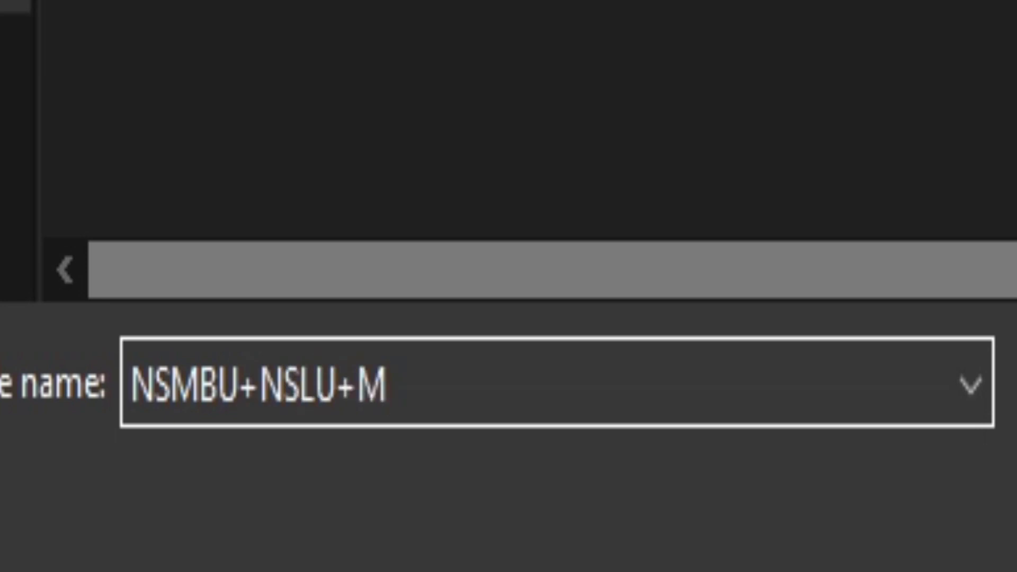
pyautogui.write('inecra')
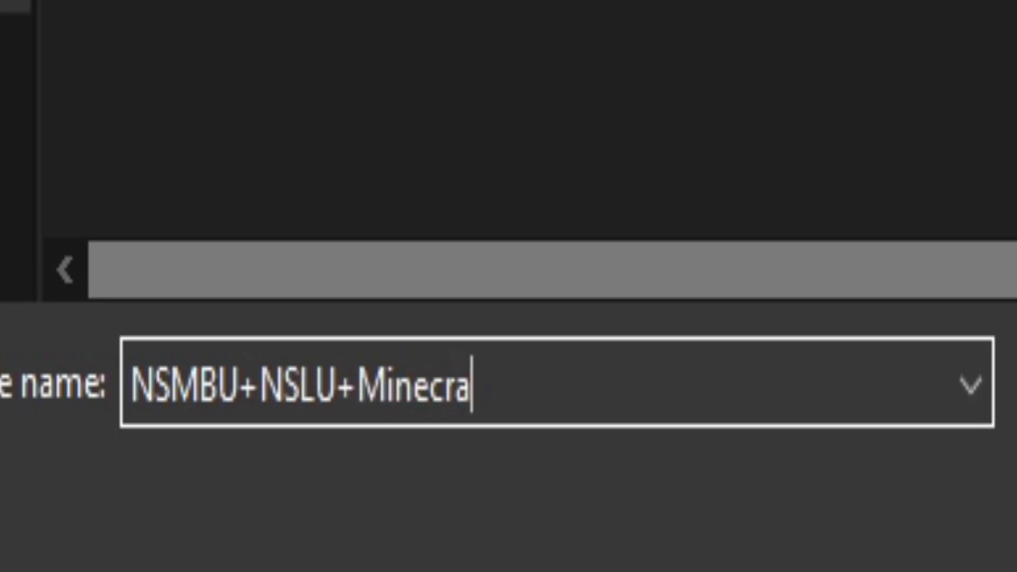
pyautogui.write('ft_Ex')
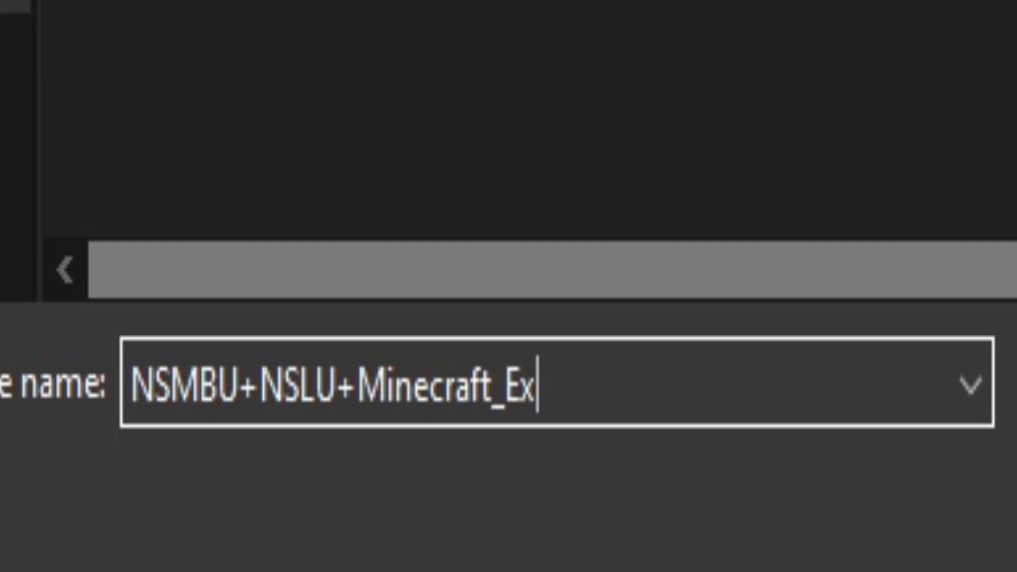
pyautogui.write('ecute_')
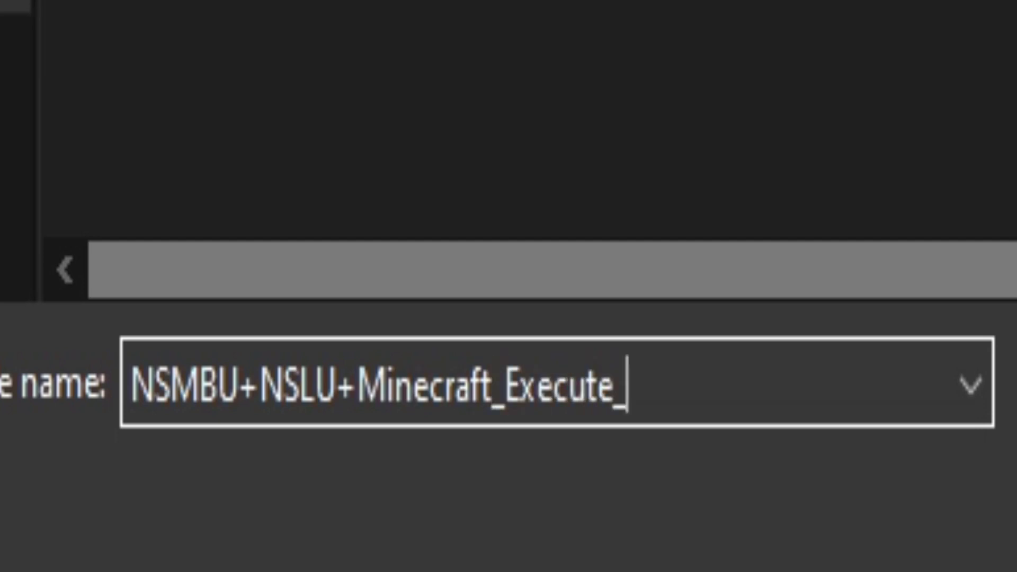
pyautogui.write('Levels')
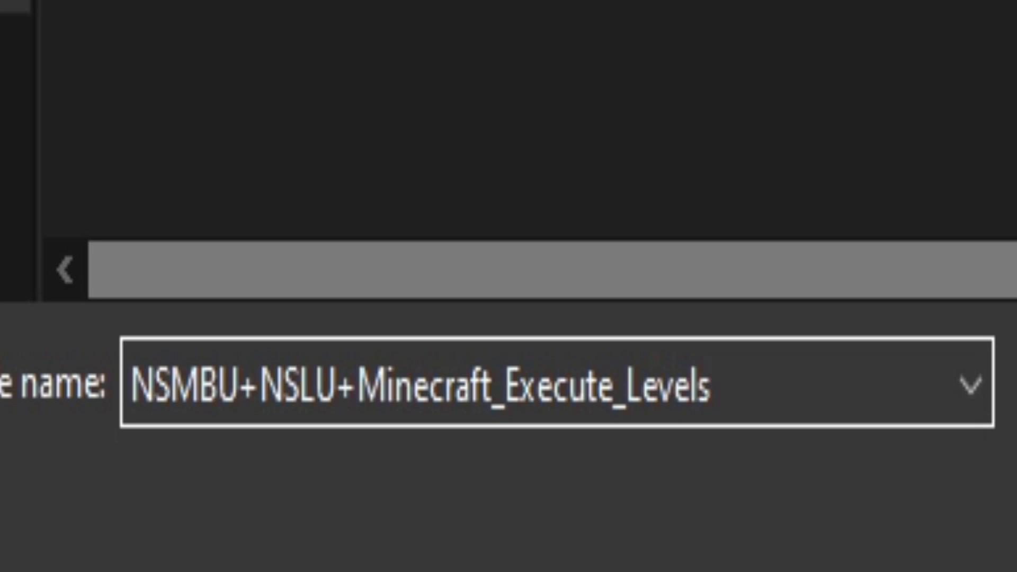
pyautogui.write('_Legalk')
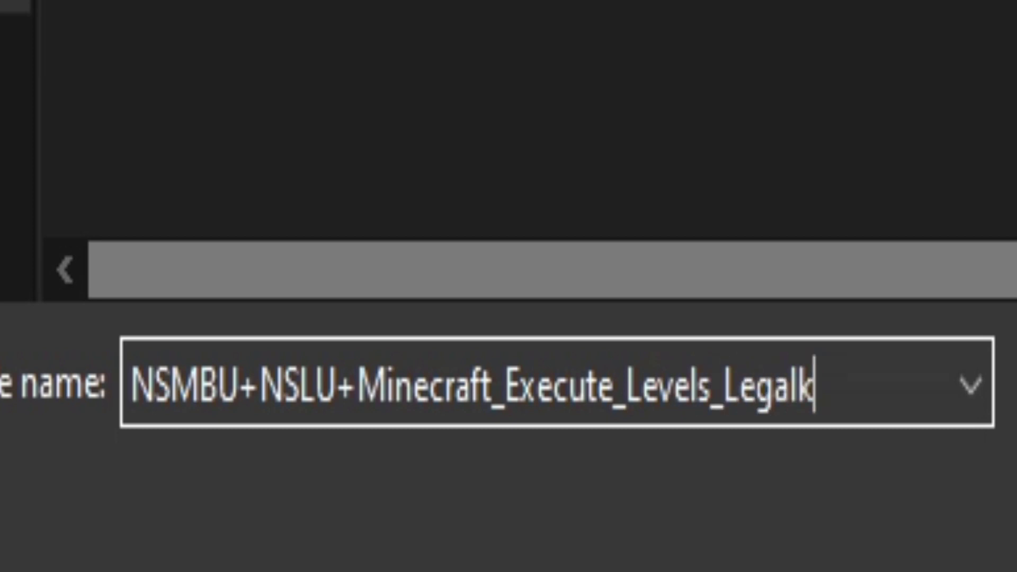
pyautogui.press('BackSpace')
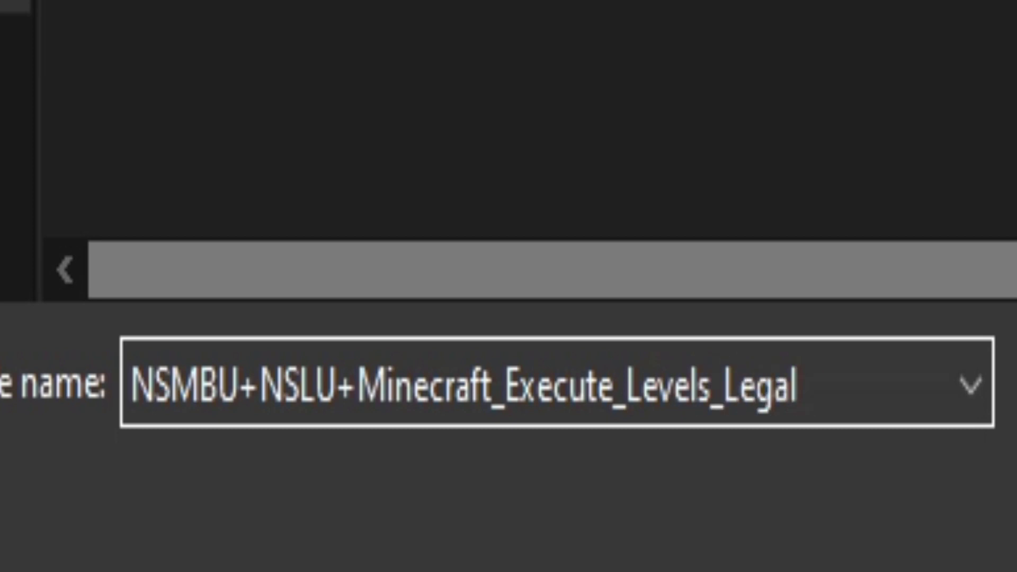
pyautogui.write('ly.exe')
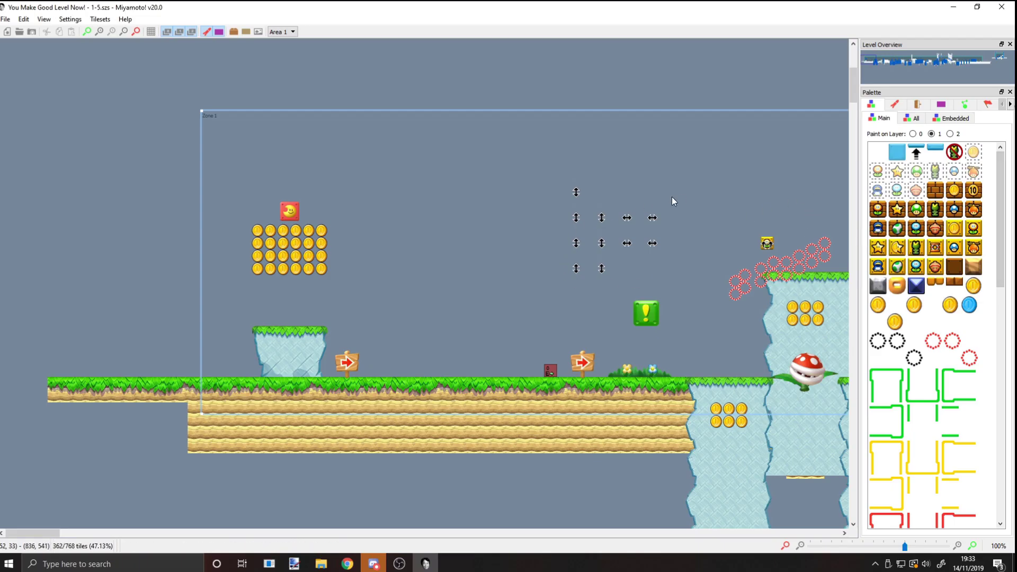
# Show all object tilesets in the palette and look through the Minecraft objects.
pyautogui.click(912, 118)
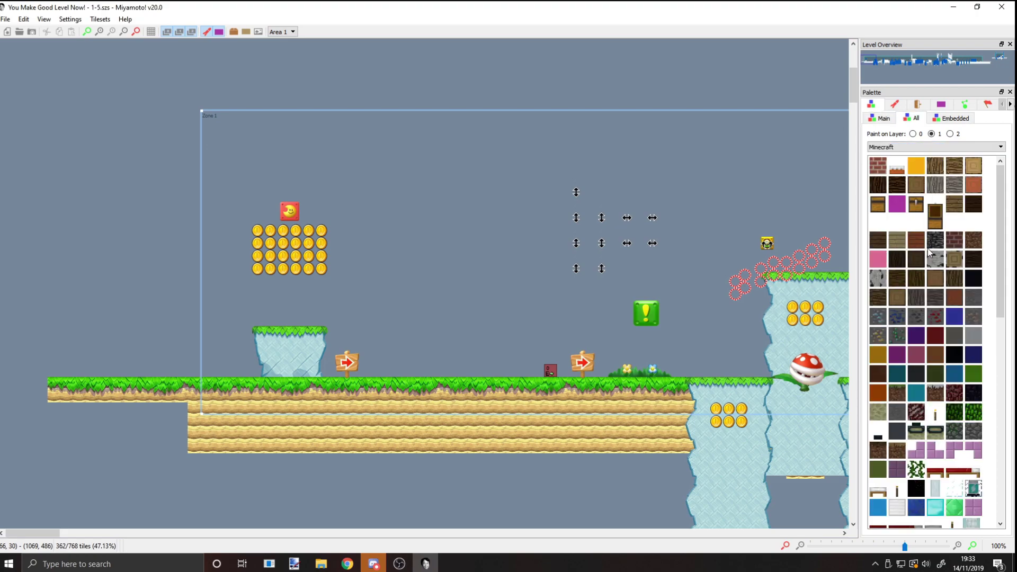
pyautogui.moveTo(177, 171); pyautogui.dragTo(204, 244)
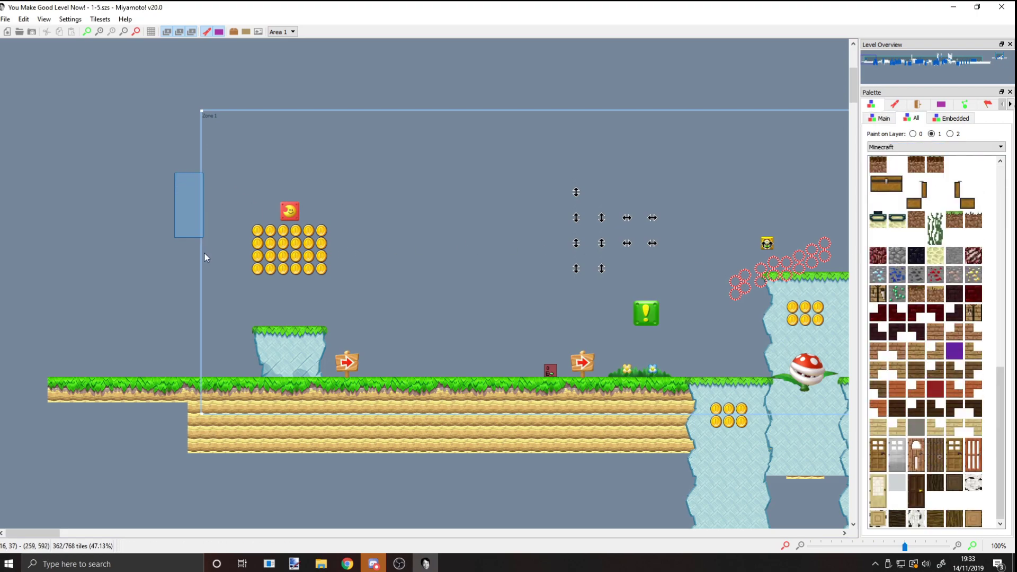
# Delete the entrance standing on the grass between the two arrow signs at the level start.
pyautogui.doubleClick(551, 370)
pyautogui.moveTo(209, 15); pyautogui.dragTo(293, 155)
pyautogui.moveTo(500, 319); pyautogui.dragTo(558, 377)
pyautogui.press('Delete')
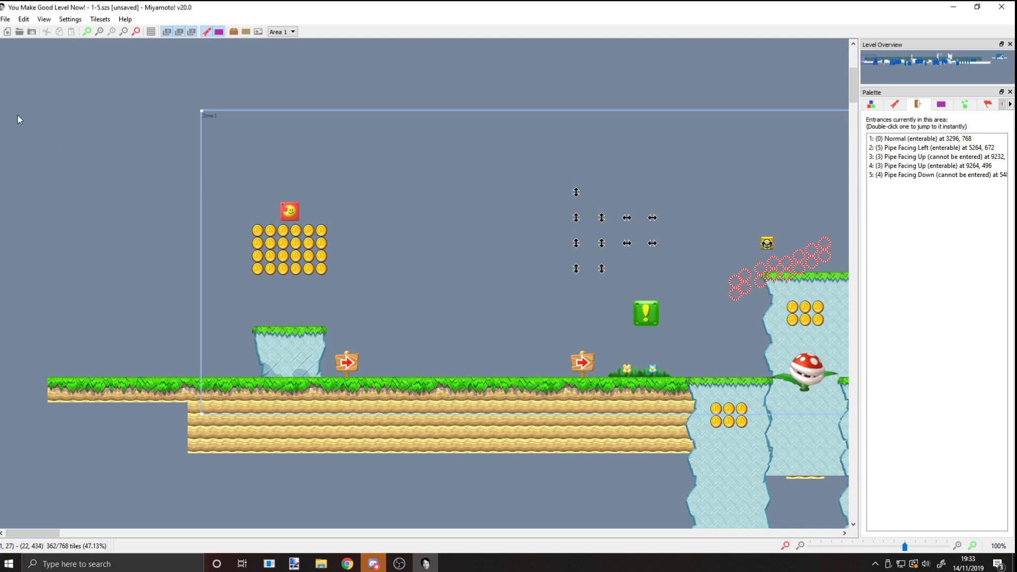
pyautogui.click(135, 33)
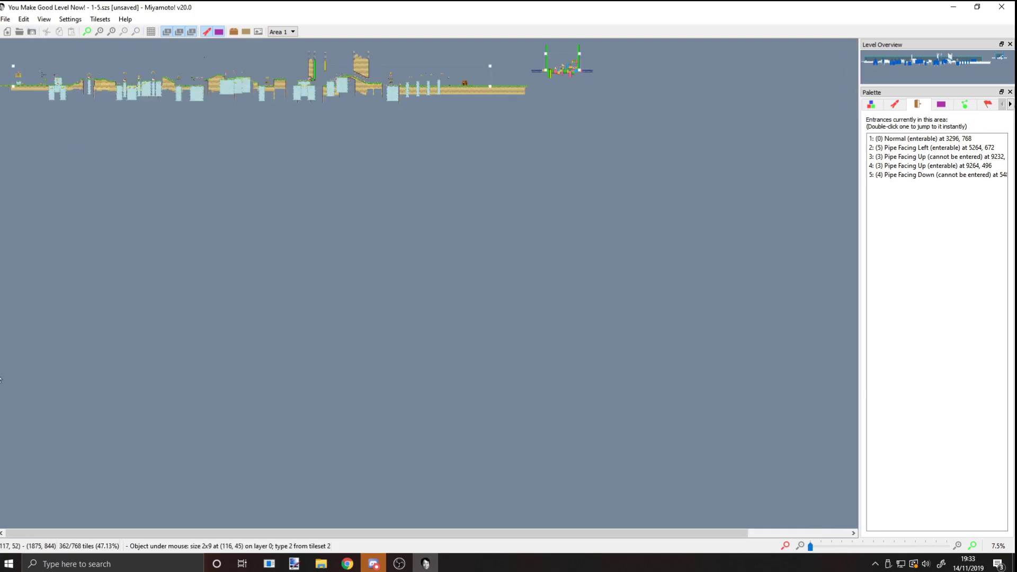
# Delete everything placed in Area 1, covering both the main level stretch and the small separate section.
pyautogui.moveTo(621, 52); pyautogui.dragTo(1, 204)
pyautogui.press('Delete')
pyautogui.moveTo(504, 42); pyautogui.dragTo(581, 80)
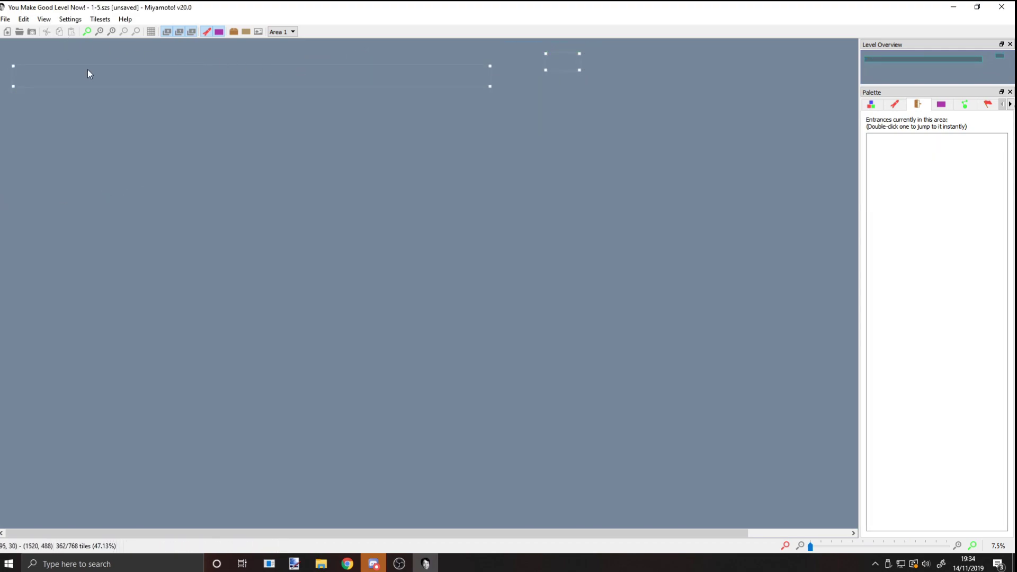
# Open Paint in a maximised window and resize the blank canvas to about 1690 × 204 px.
pyautogui.click(105, 565)
pyautogui.write('paint')
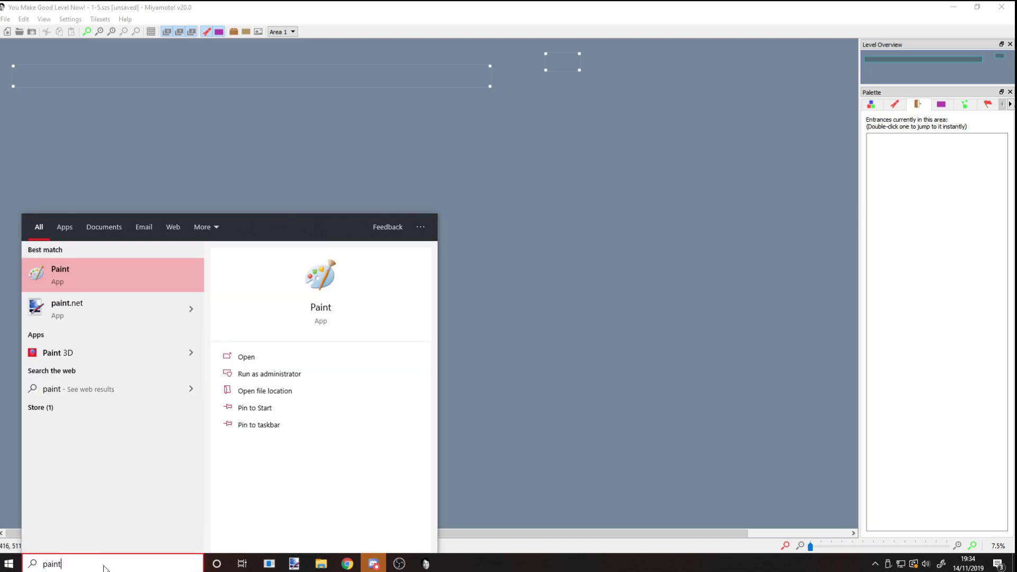
pyautogui.click(59, 276)
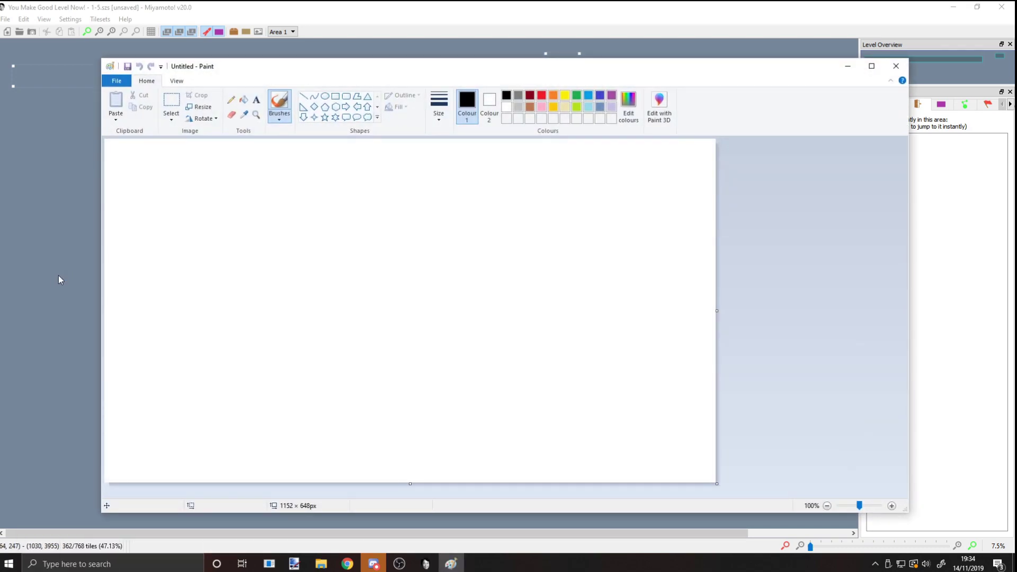
pyautogui.moveTo(241, 74); pyautogui.dragTo(245, 1)
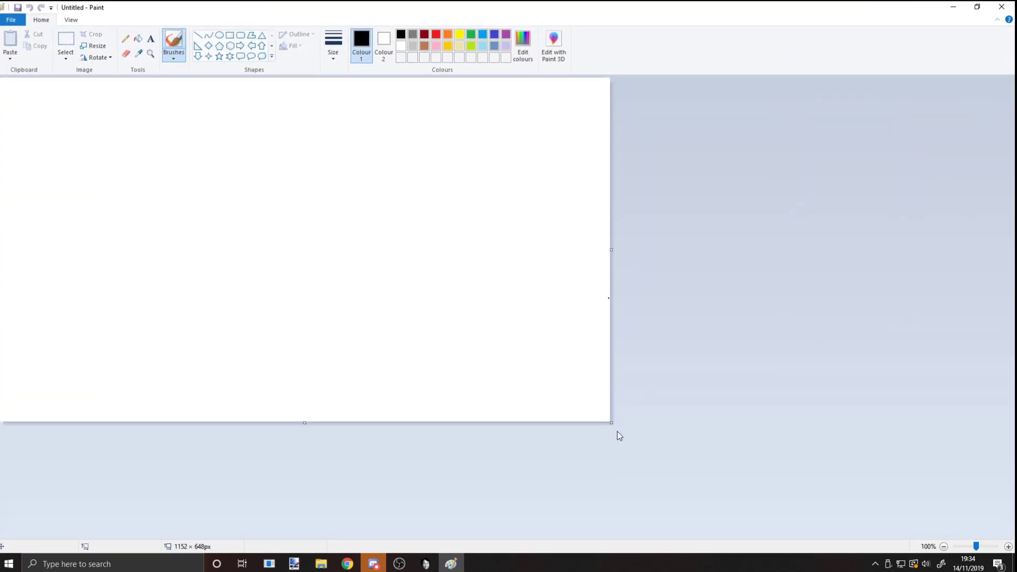
pyautogui.moveTo(667, 407); pyautogui.dragTo(896, 187)
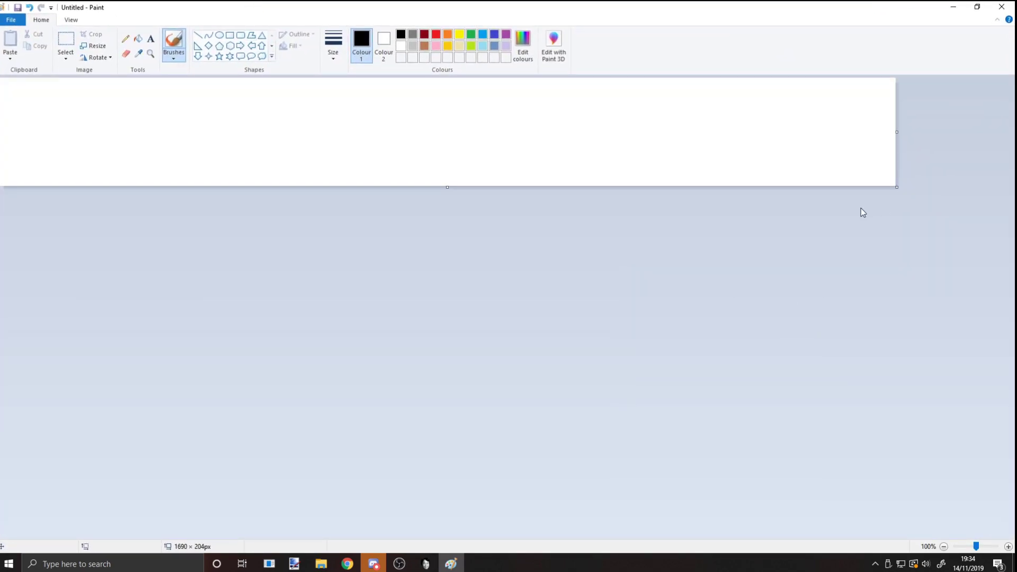
# Brush a gently wavy lime ground line across the lower part of the canvas, along its whole length.
pyautogui.scroll(3, 452, 149)
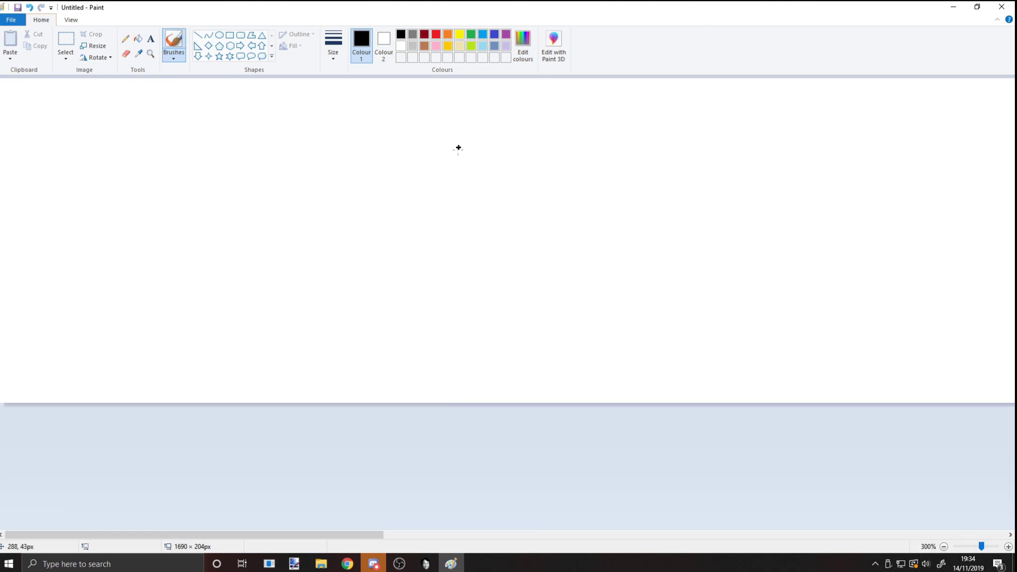
pyautogui.scroll(-1, 488, 404)
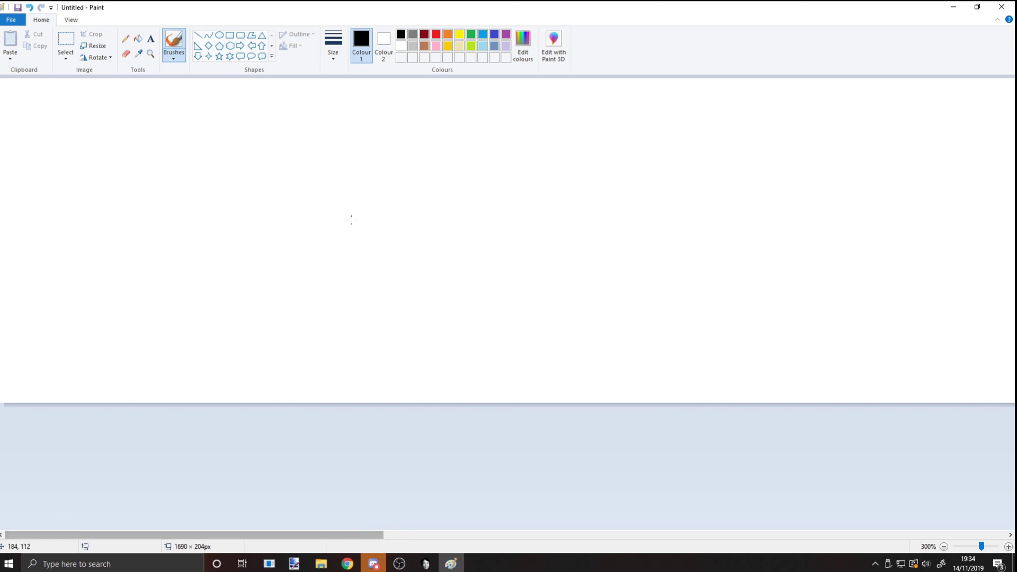
pyautogui.click(472, 47)
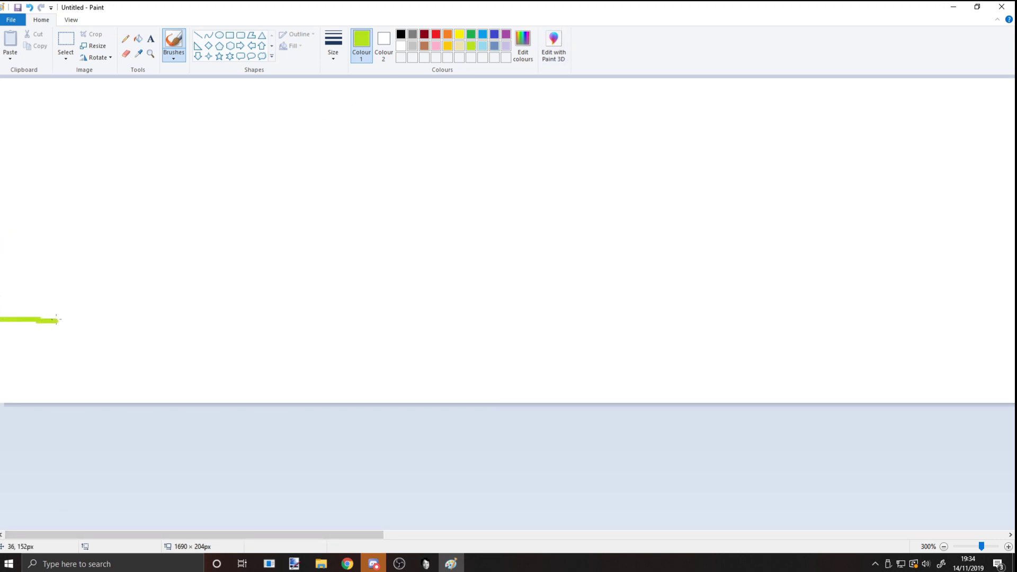
pyautogui.moveTo(103, 322)
pyautogui.mouseDown()
pyautogui.moveTo(471, 331)
pyautogui.moveTo(745, 314)
pyautogui.moveTo(1007, 334)
pyautogui.mouseUp()
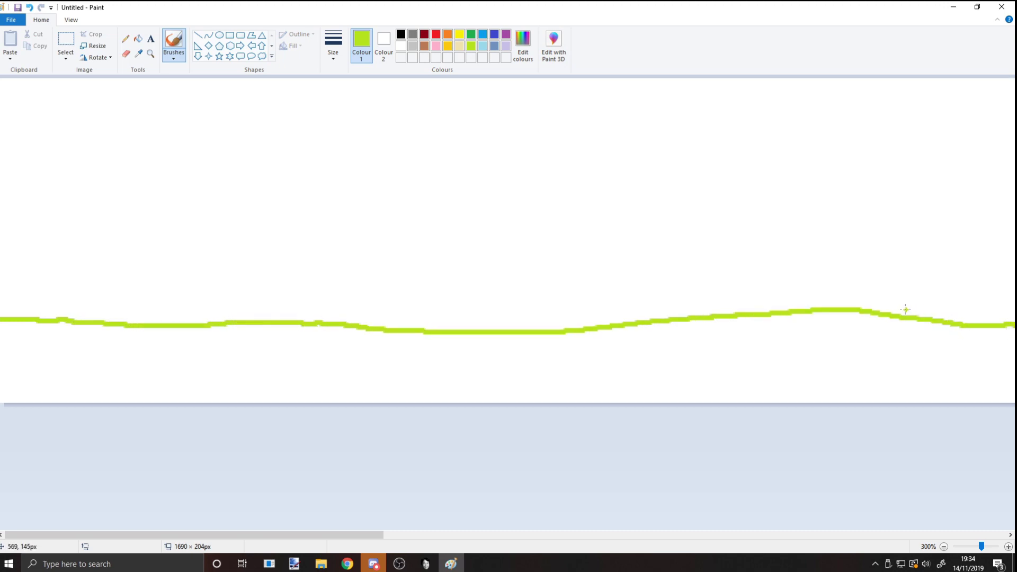
pyautogui.scroll(-2, 840, 286)
pyautogui.scroll(2, 831, 286)
pyautogui.hscroll(5, 825, 283)
pyautogui.hscroll(-5, 768, 282)
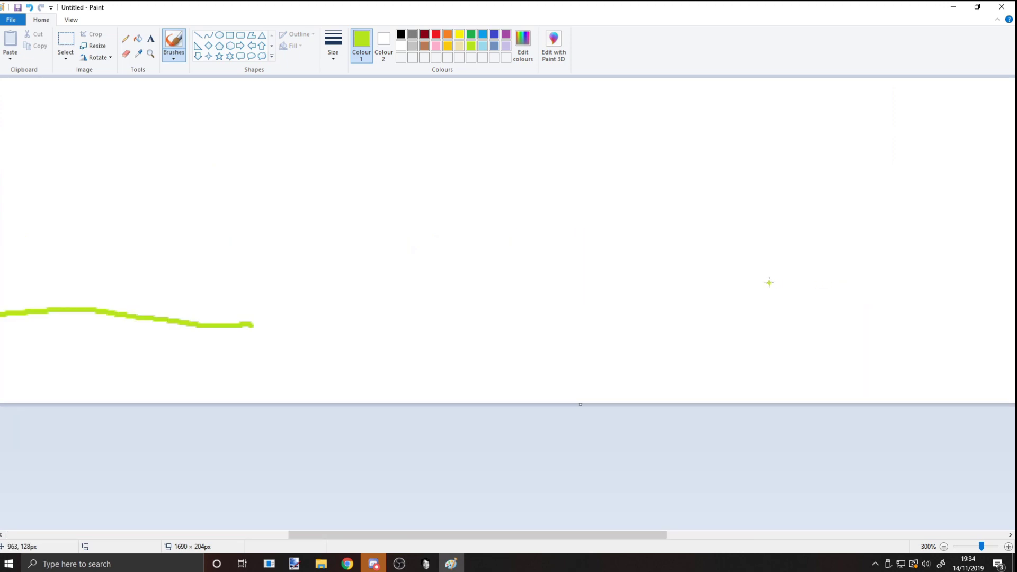
pyautogui.moveTo(518, 323)
pyautogui.mouseDown()
pyautogui.moveTo(650, 325)
pyautogui.moveTo(795, 309)
pyautogui.moveTo(890, 322)
pyautogui.moveTo(989, 319)
pyautogui.mouseUp()
pyautogui.hscroll(6, 795, 311)
pyautogui.hscroll(-10, 383, 225)
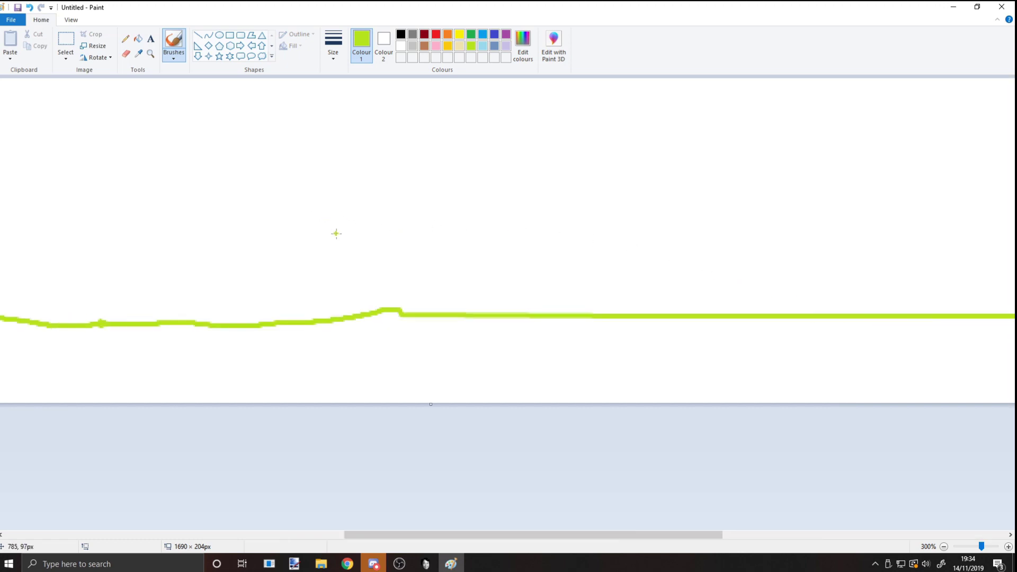
pyautogui.press('alt')
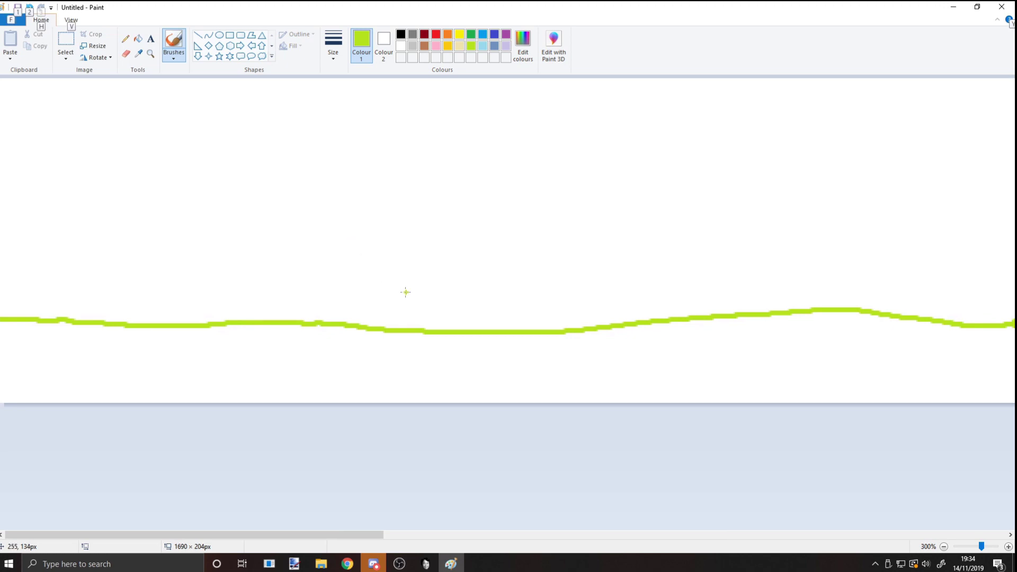
pyautogui.click(393, 262)
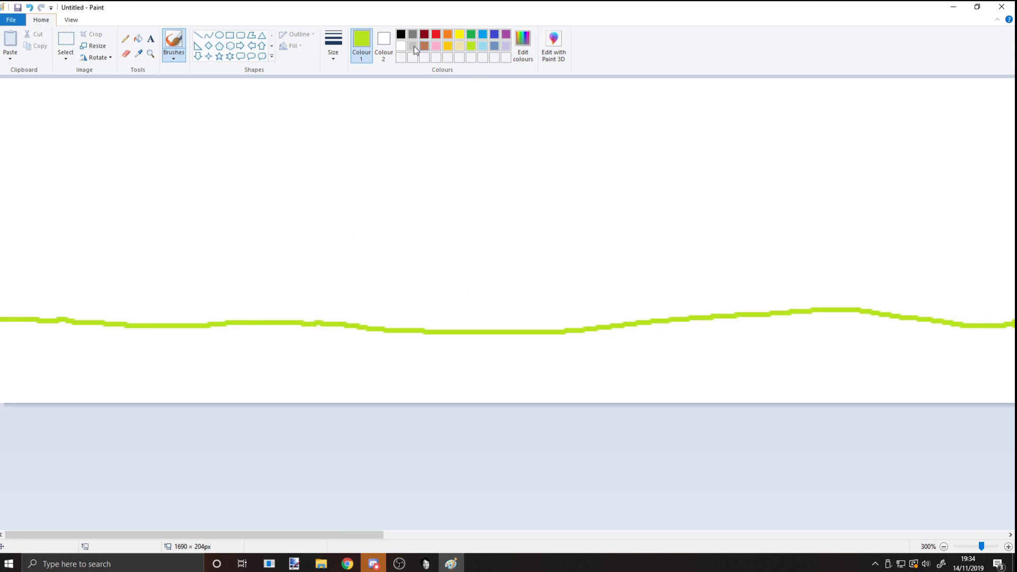
# Fill the area below the lime ground line with brown.
pyautogui.click(139, 40)
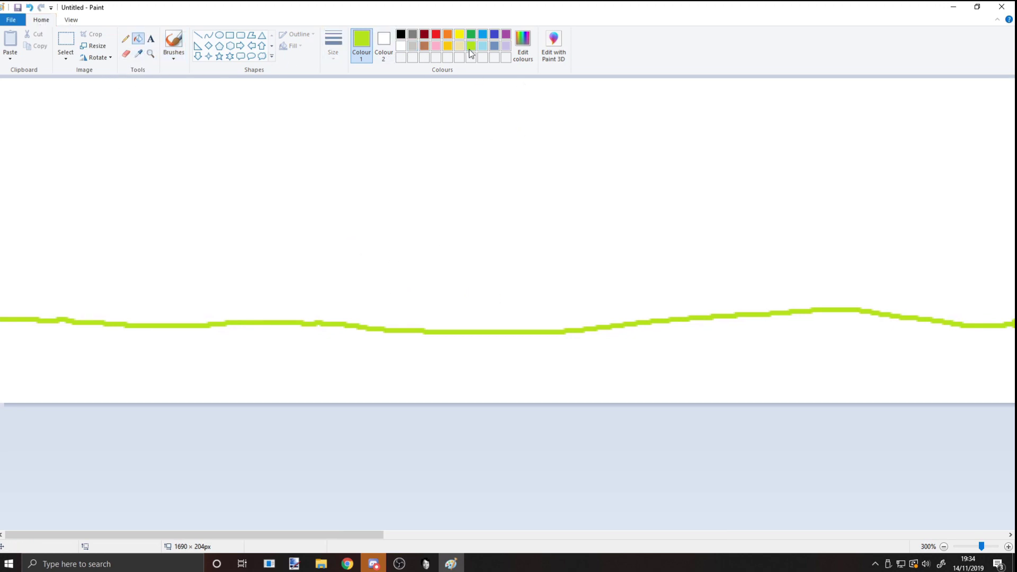
pyautogui.click(424, 50)
pyautogui.click(373, 367)
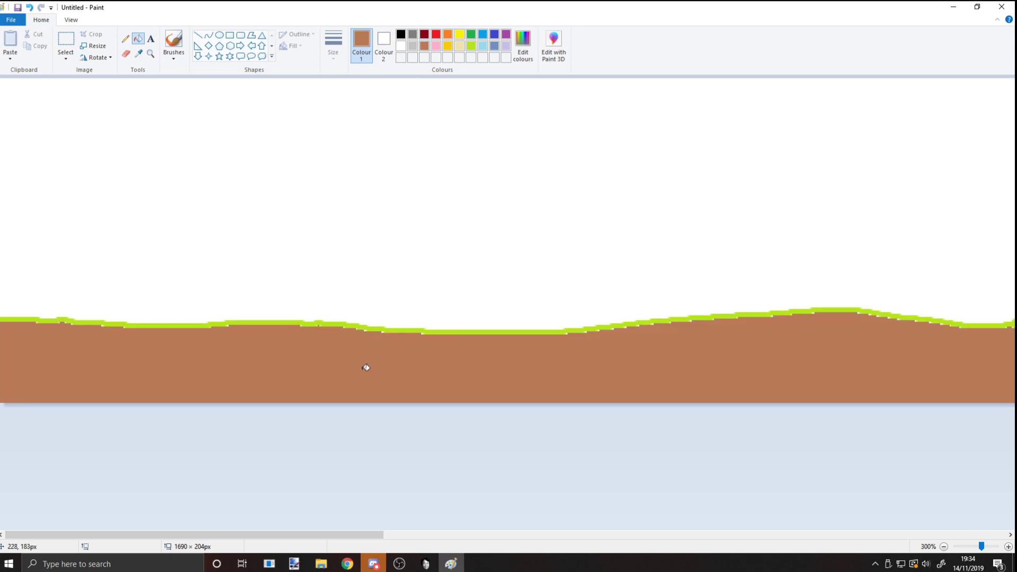
# Fill the area above the ground line with light turquoise as the sky.
pyautogui.click(174, 39)
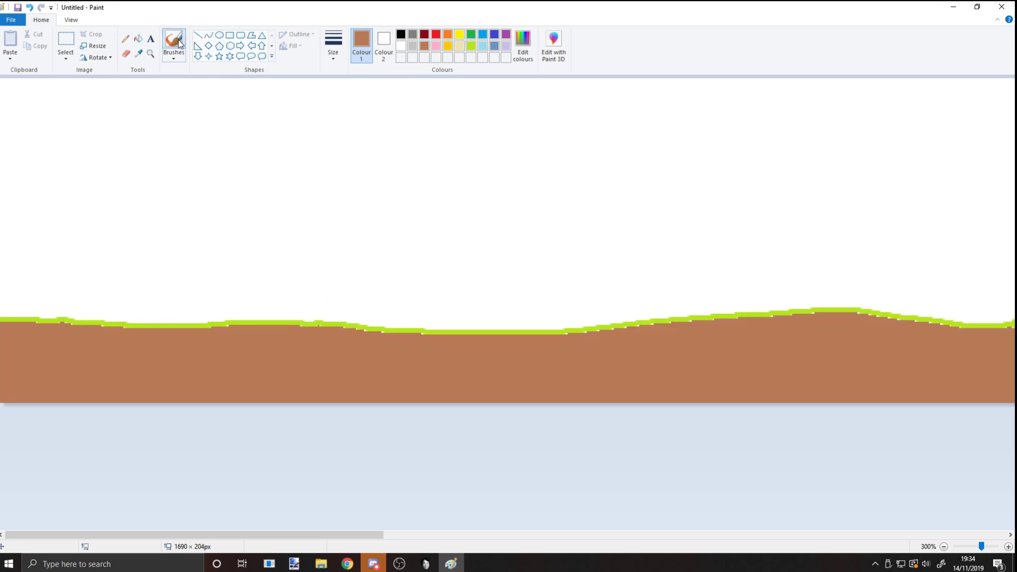
pyautogui.click(179, 53)
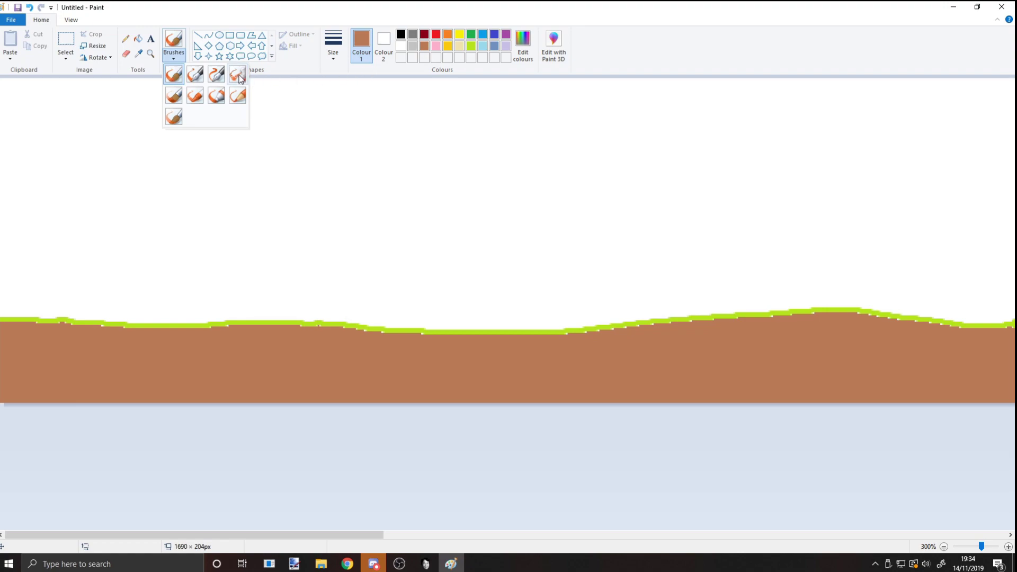
pyautogui.click(482, 47)
pyautogui.click(483, 46)
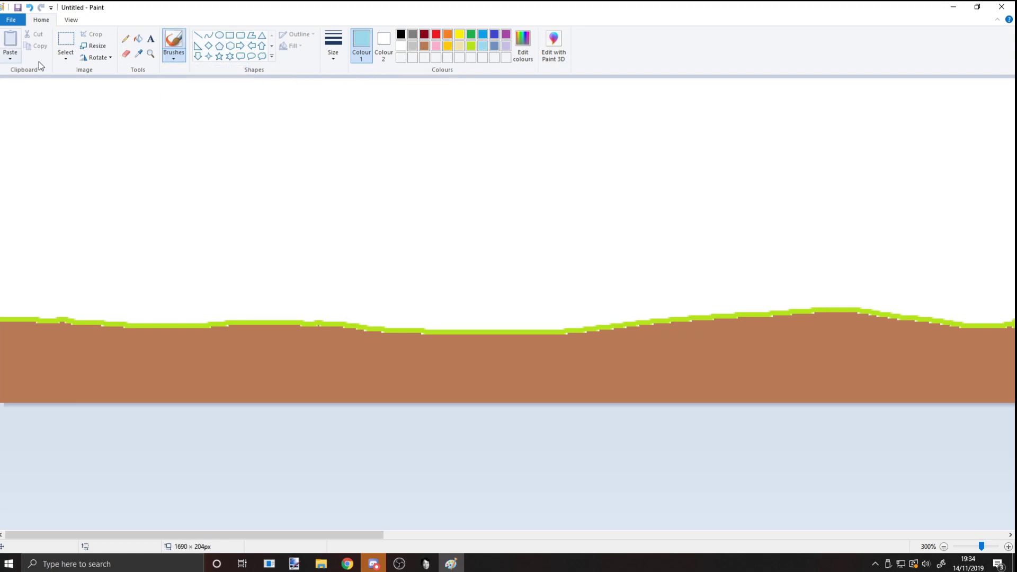
pyautogui.click(138, 39)
pyautogui.click(182, 163)
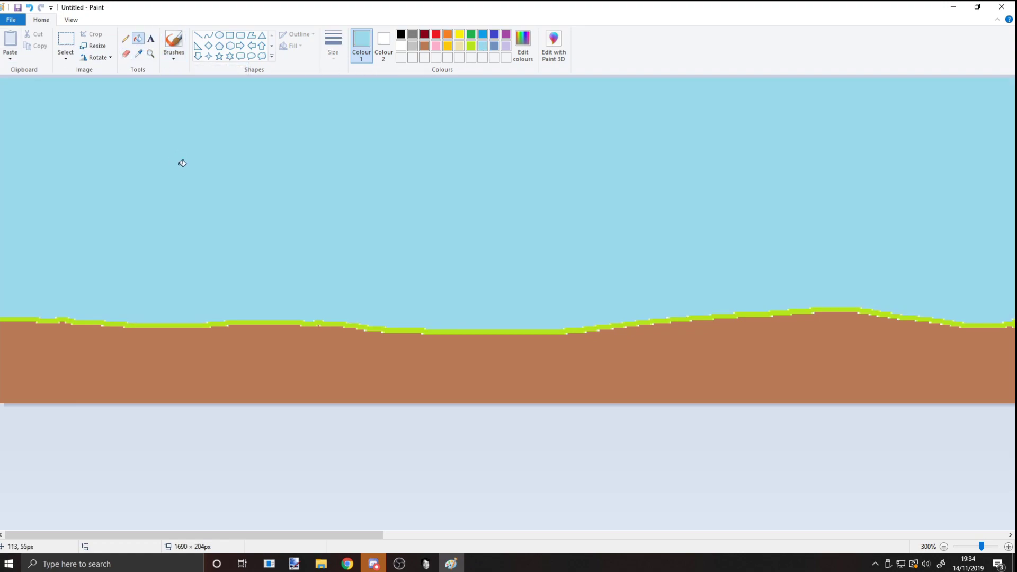
# Spray white clouds of varied shapes across the sky along the whole canvas with the Airbrush.
pyautogui.click(384, 45)
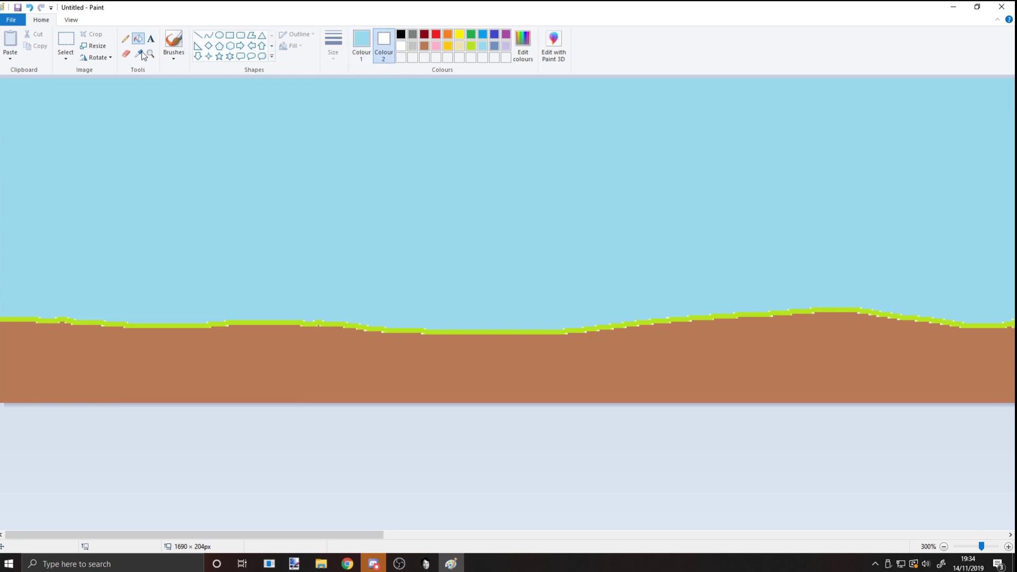
pyautogui.click(175, 55)
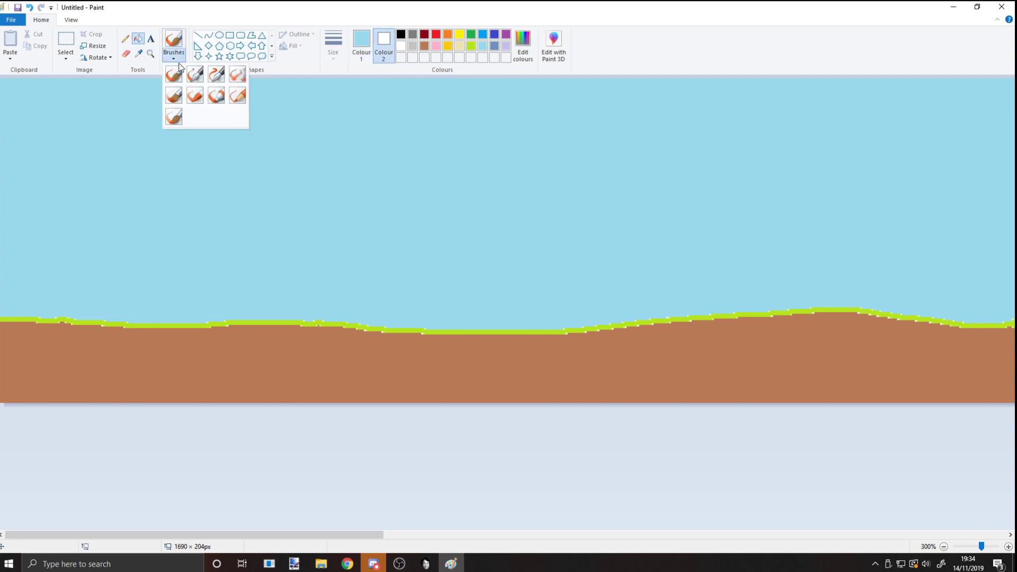
pyautogui.click(238, 74)
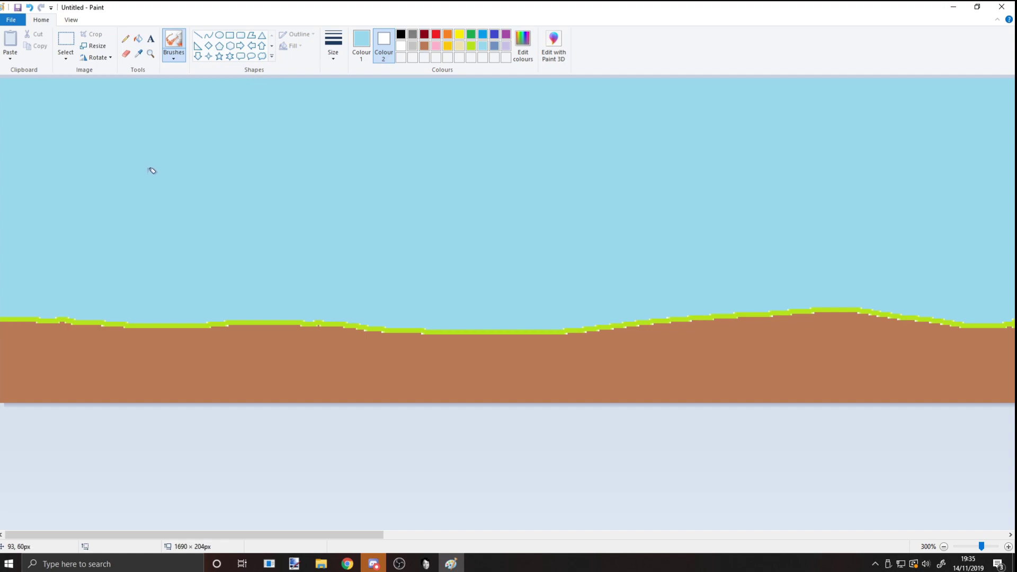
pyautogui.click(138, 53)
pyautogui.moveTo(225, 142); pyautogui.dragTo(236, 142)
pyautogui.moveTo(350, 146)
pyautogui.mouseDown()
pyautogui.moveTo(342, 152)
pyautogui.moveTo(378, 147)
pyautogui.mouseUp()
pyautogui.moveTo(517, 138)
pyautogui.mouseDown()
pyautogui.moveTo(493, 145)
pyautogui.moveTo(522, 135)
pyautogui.mouseUp()
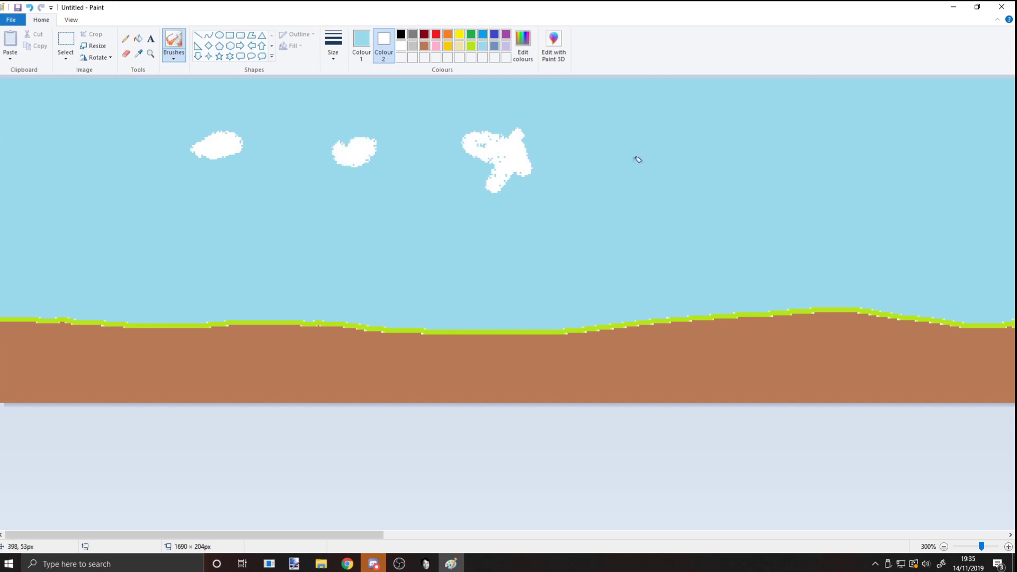
pyautogui.hscroll(5, 634, 160)
pyautogui.moveTo(617, 157)
pyautogui.mouseDown()
pyautogui.moveTo(567, 143)
pyautogui.moveTo(582, 151)
pyautogui.mouseUp()
pyautogui.moveTo(503, 141); pyautogui.dragTo(463, 129)
pyautogui.hscroll(5, 638, 133)
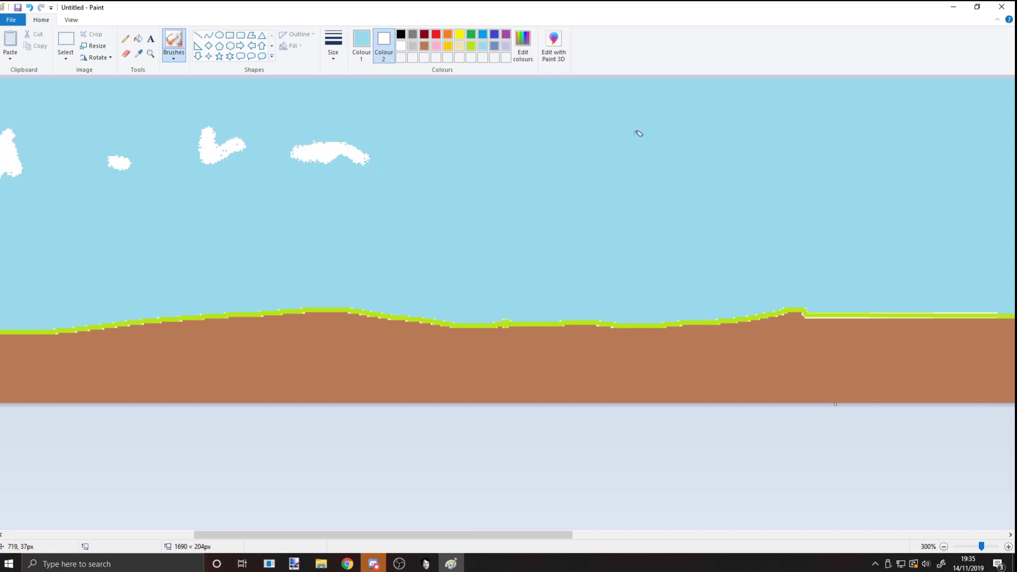
pyautogui.moveTo(604, 135); pyautogui.dragTo(506, 148)
pyautogui.moveTo(638, 129)
pyautogui.mouseDown()
pyautogui.moveTo(706, 145)
pyautogui.moveTo(580, 142)
pyautogui.mouseUp()
pyautogui.hscroll(20, 706, 145)
pyautogui.moveTo(380, 155)
pyautogui.mouseDown()
pyautogui.moveTo(359, 143)
pyautogui.moveTo(257, 153)
pyautogui.mouseUp()
pyautogui.moveTo(233, 146); pyautogui.dragTo(148, 141)
pyautogui.moveTo(689, 147)
pyautogui.mouseDown()
pyautogui.moveTo(710, 129)
pyautogui.moveTo(692, 149)
pyautogui.moveTo(864, 212)
pyautogui.mouseUp()
pyautogui.moveTo(905, 166); pyautogui.dragTo(940, 142)
pyautogui.hscroll(-20, 454, 256)
pyautogui.moveTo(53, 200); pyautogui.dragTo(65, 192)
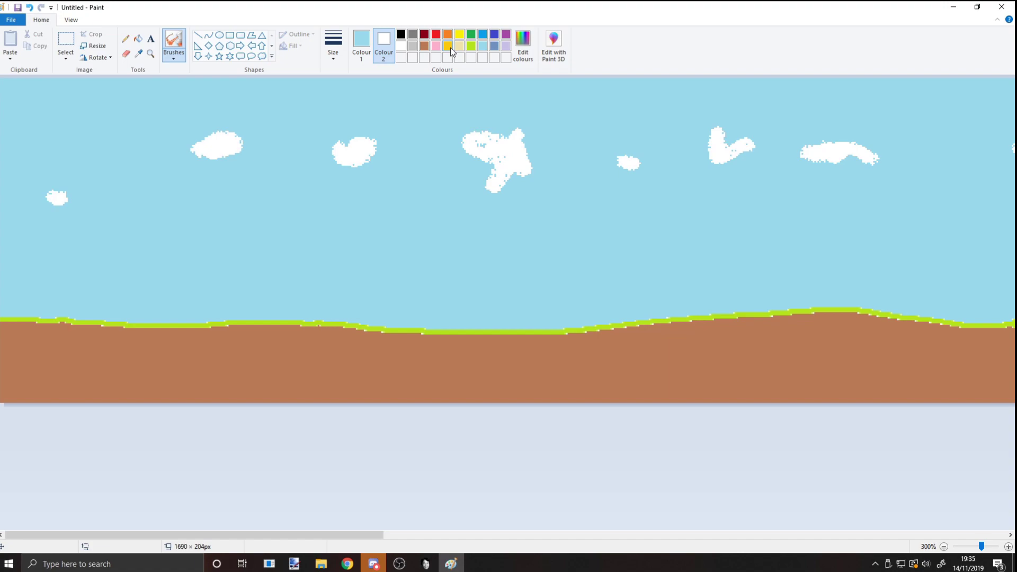
# Draw two small gold outlined squares side by side in the air above the ground with the Rectangle shape.
pyautogui.click(174, 55)
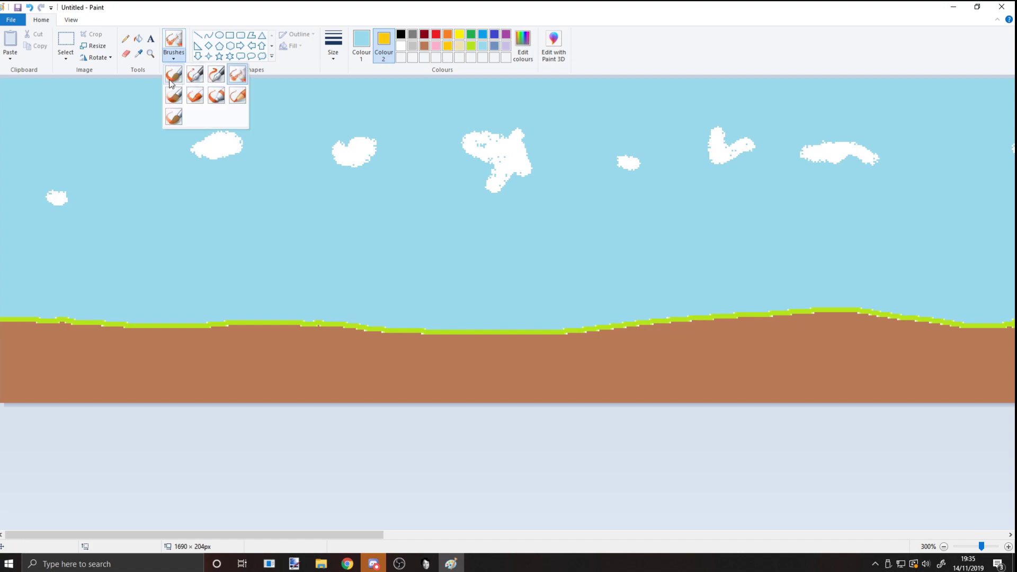
pyautogui.click(176, 75)
pyautogui.click(228, 38)
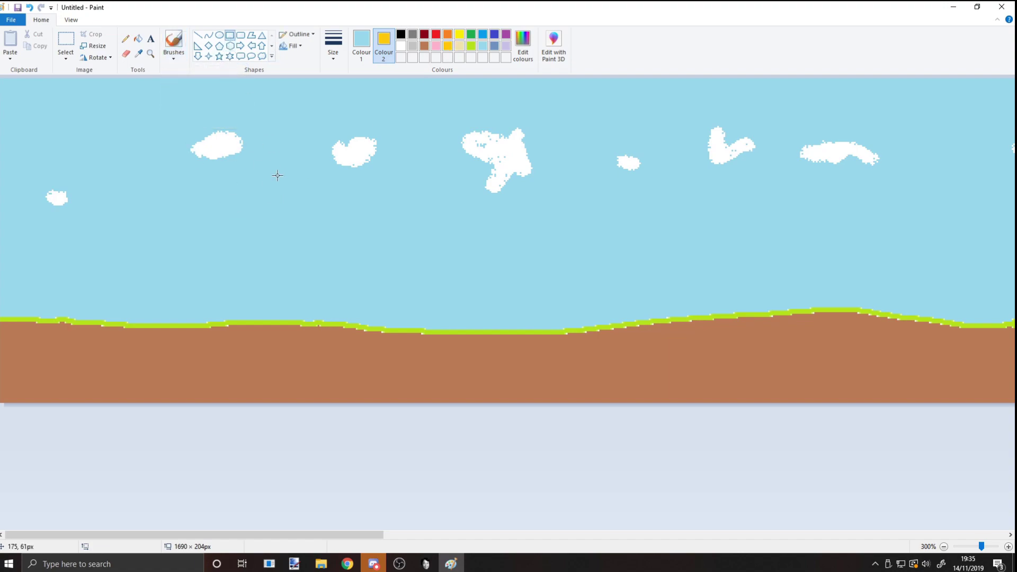
pyautogui.moveTo(304, 233)
pyautogui.mouseDown()
pyautogui.moveTo(285, 218)
pyautogui.moveTo(345, 241)
pyautogui.moveTo(429, 240)
pyautogui.mouseUp()
# Draw brown outlined rectangles beside the gold squares, two to their right and one about 26 × 22 px to their left.
pyautogui.click(361, 44)
pyautogui.click(424, 46)
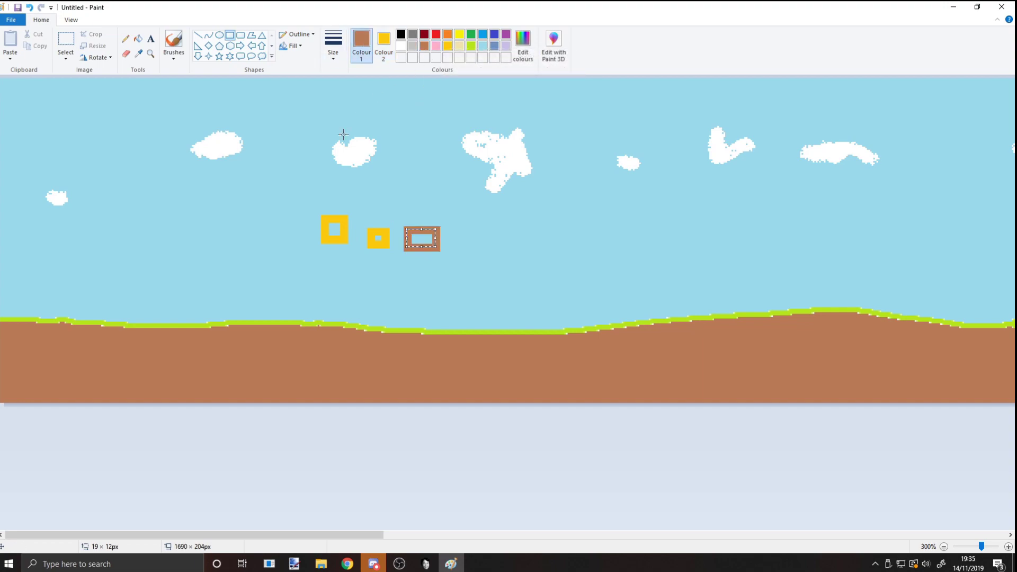
pyautogui.moveTo(448, 223); pyautogui.dragTo(479, 246)
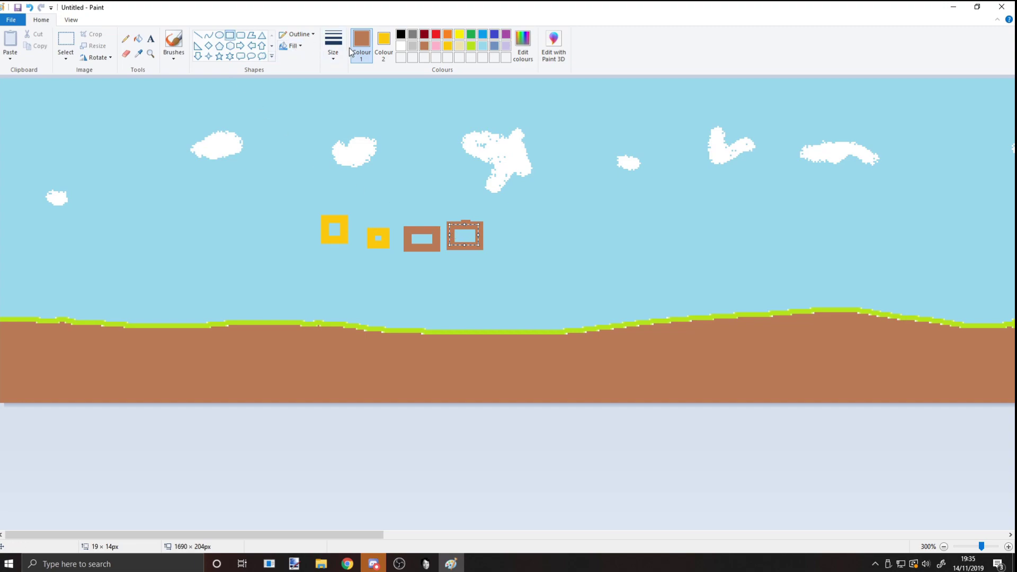
pyautogui.moveTo(271, 208); pyautogui.dragTo(317, 247)
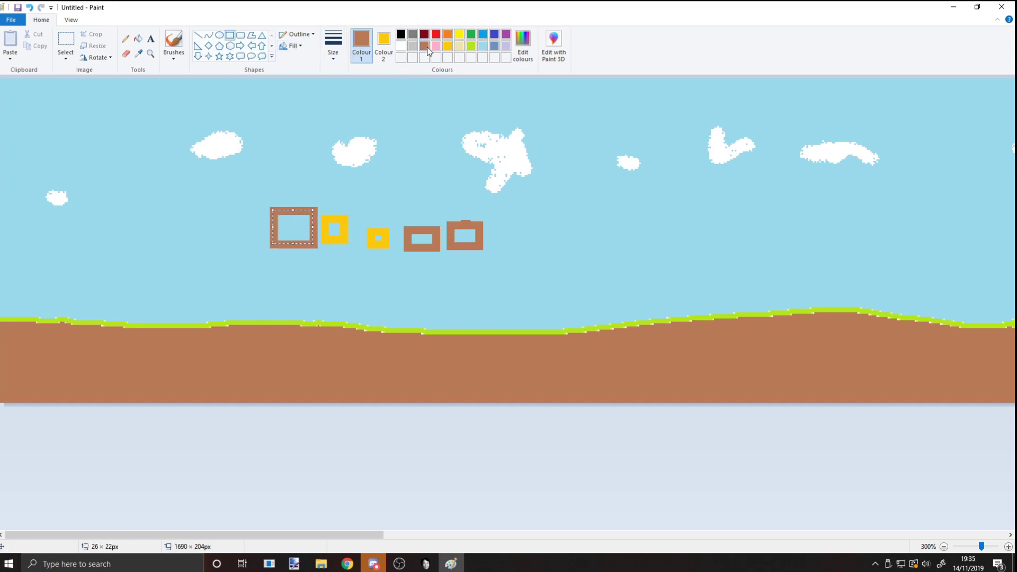
# Draw a brown outlined ellipse about 42 × 29 px, partly sunk into the ground below the blocks.
pyautogui.click(219, 35)
pyautogui.moveTo(399, 299); pyautogui.dragTo(445, 330)
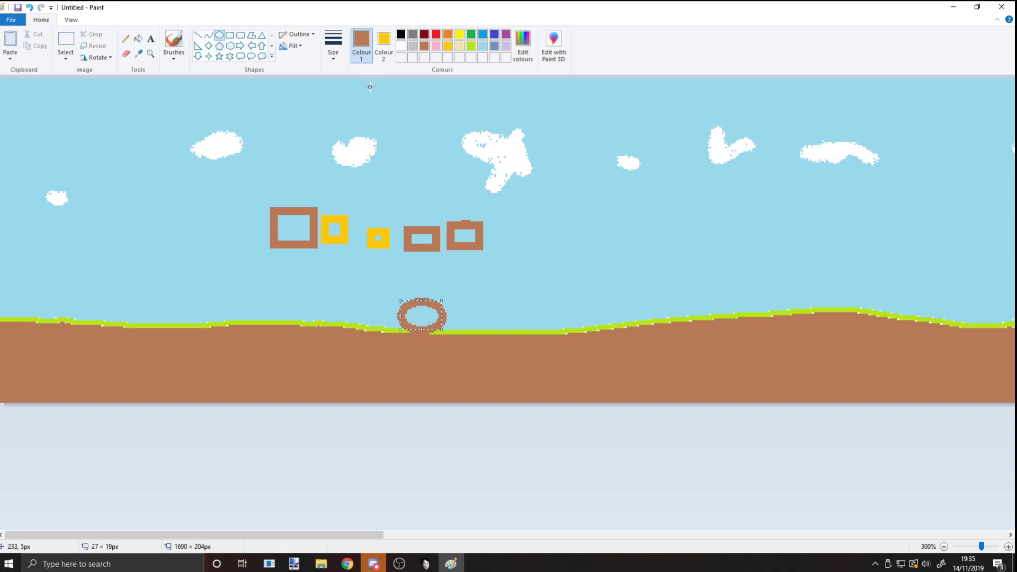
pyautogui.moveTo(442, 327); pyautogui.dragTo(466, 345)
# Give the ellipse on the ground a solid colour fill in light grey.
pyautogui.click(300, 47)
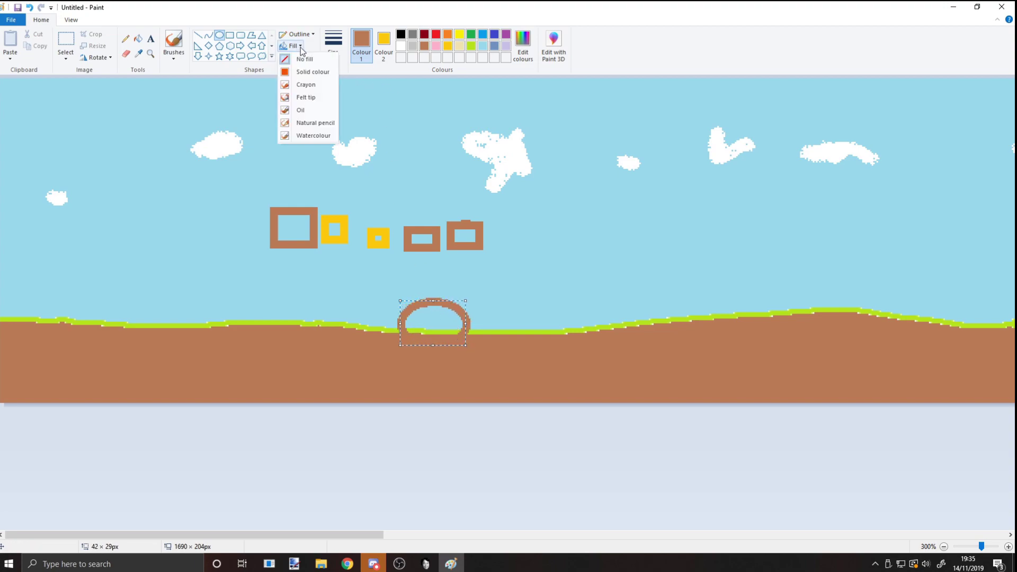
pyautogui.click(299, 71)
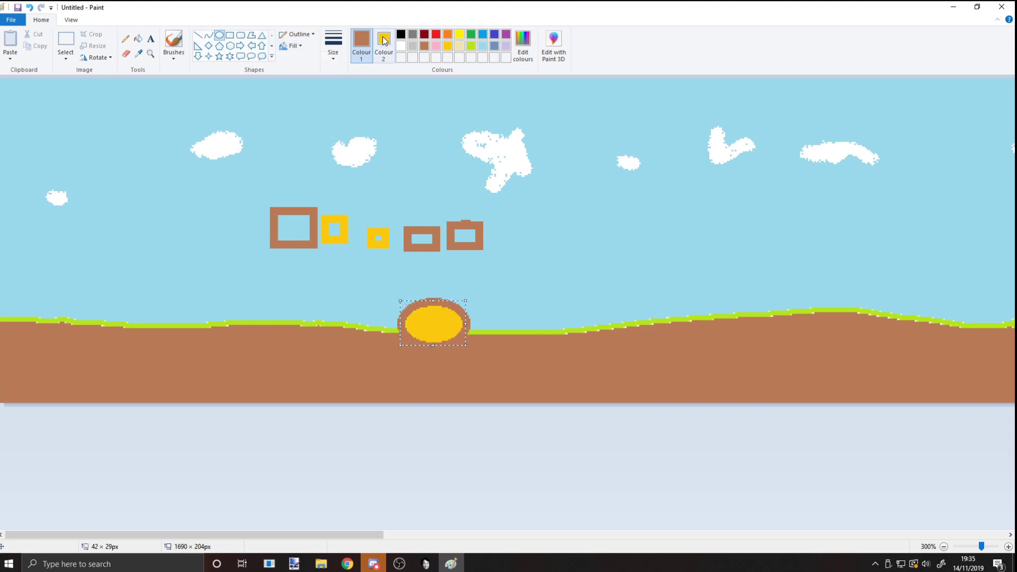
pyautogui.click(293, 46)
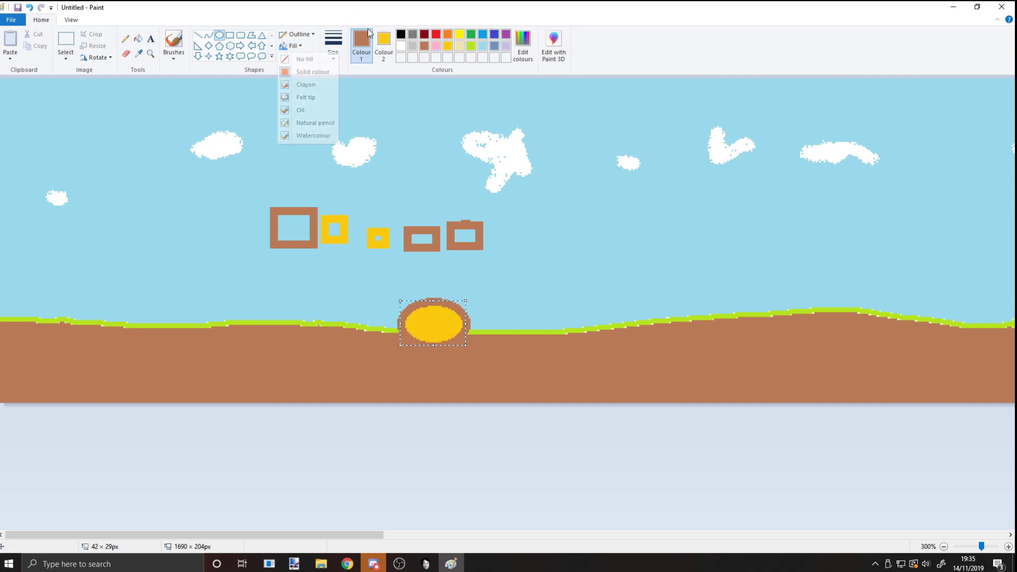
pyautogui.click(383, 43)
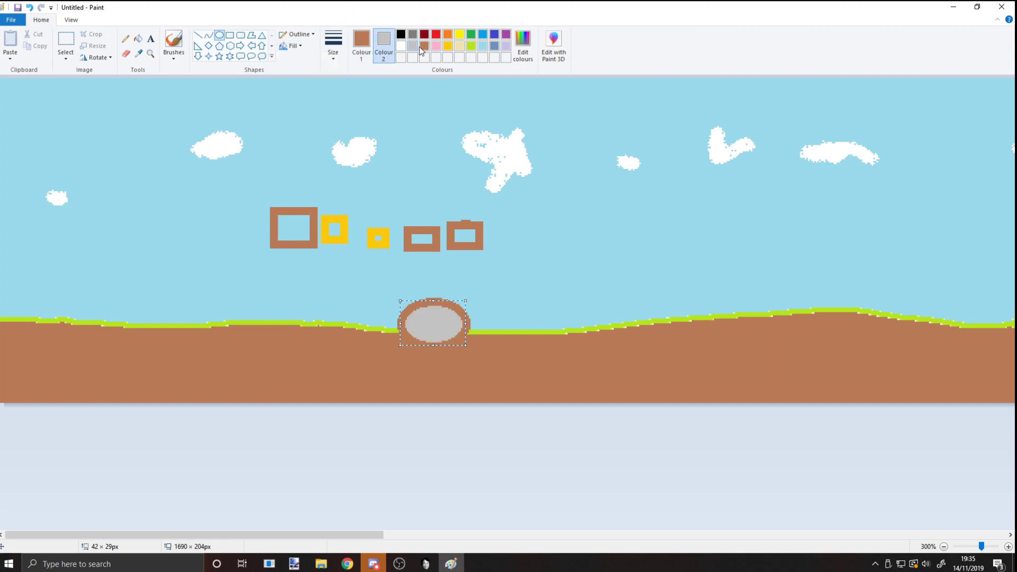
# Change the ground ellipse's fill to brown and cover the hollow centres of the brown blocks with solid brown ellipses.
pyautogui.click(423, 46)
pyautogui.click(361, 50)
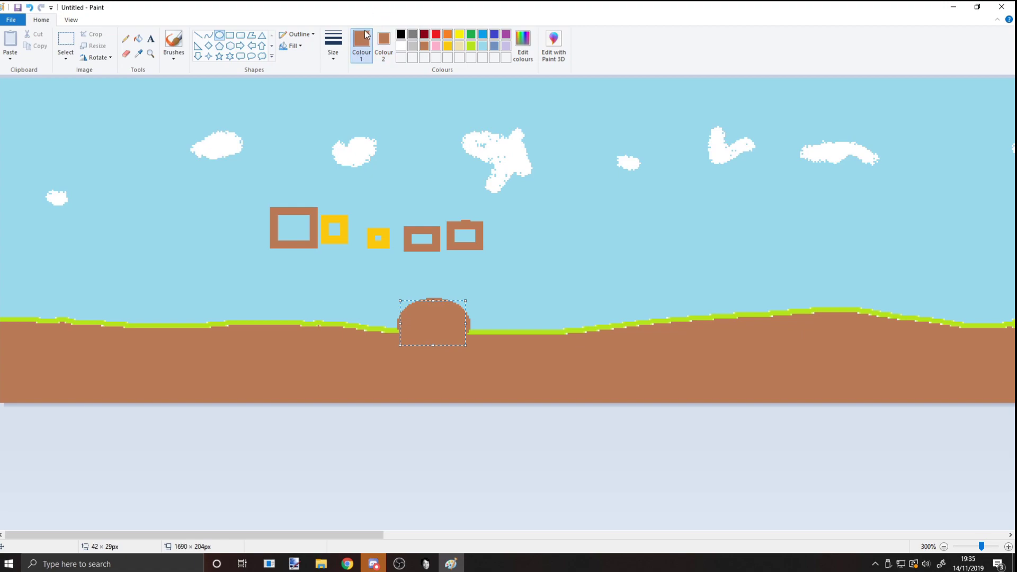
pyautogui.click(312, 211)
pyautogui.moveTo(312, 211); pyautogui.dragTo(277, 239)
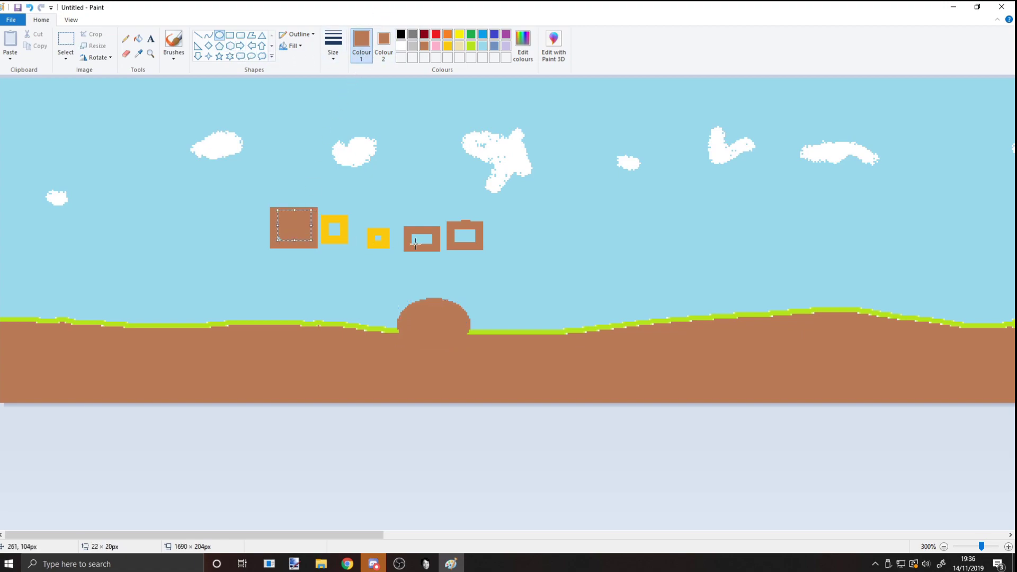
pyautogui.click(427, 238)
pyautogui.moveTo(457, 233)
pyautogui.mouseDown()
pyautogui.moveTo(474, 241)
pyautogui.moveTo(430, 242)
pyautogui.mouseUp()
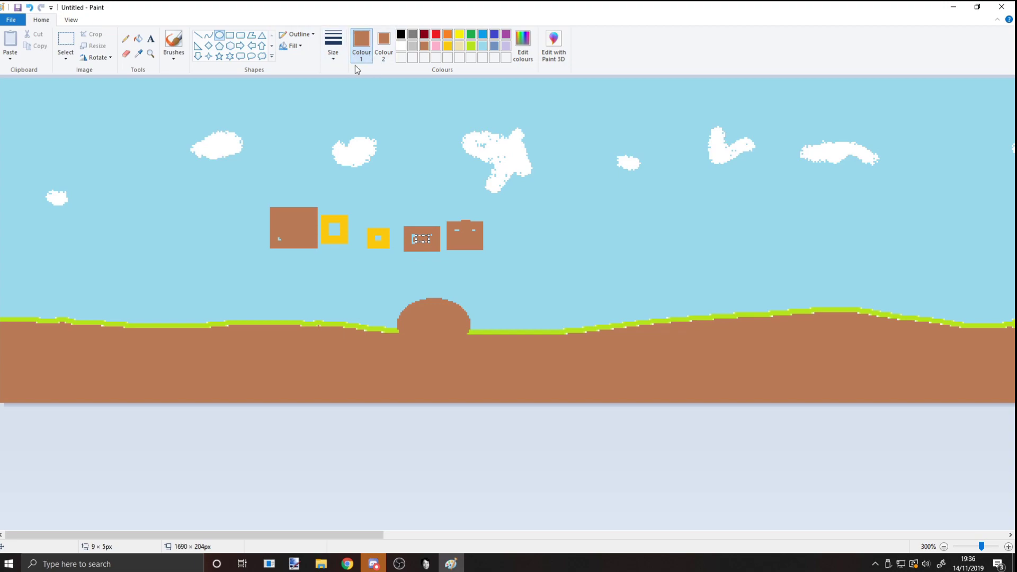
# Brush a character's head in the air before the blocks: red cap, gold face, black eye and moustache.
pyautogui.click(174, 44)
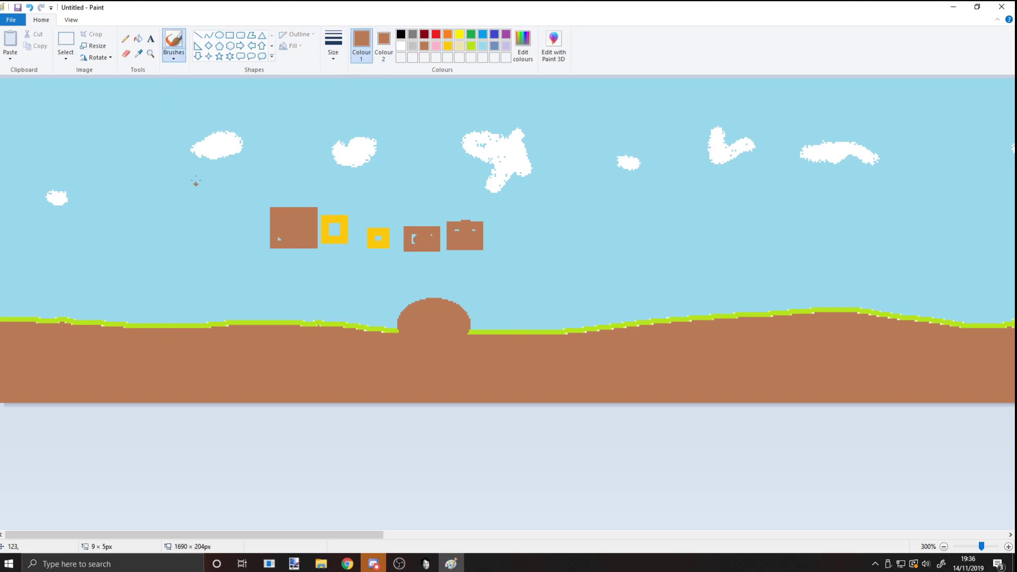
pyautogui.click(436, 35)
pyautogui.moveTo(168, 262); pyautogui.dragTo(211, 263)
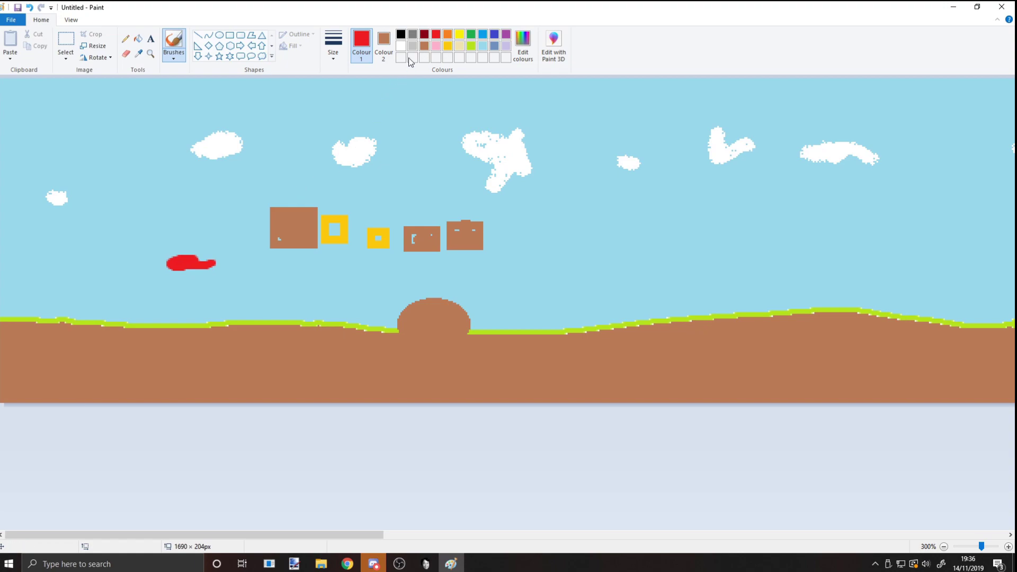
pyautogui.click(448, 46)
pyautogui.click(400, 35)
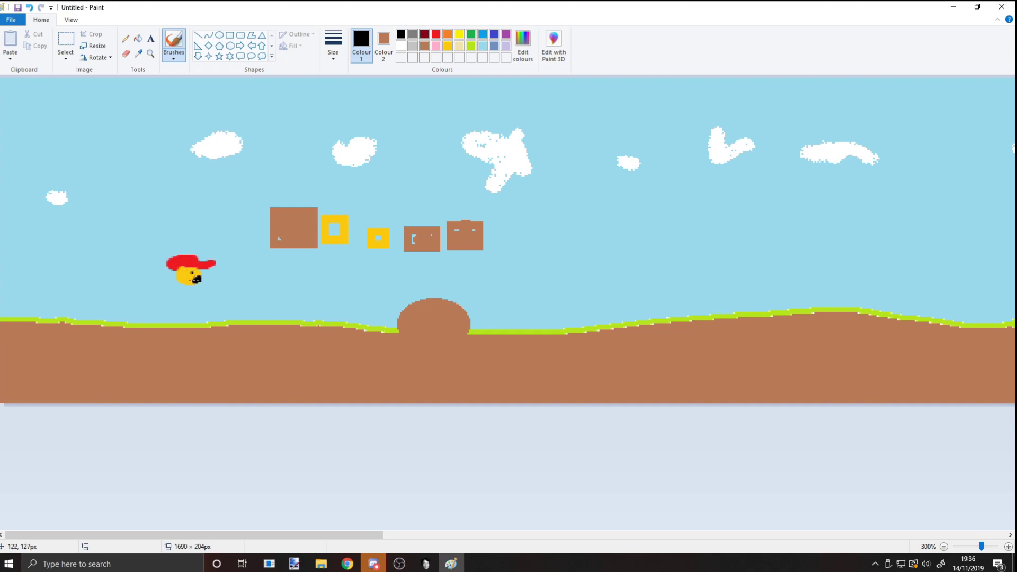
# Brush the character's red body and blue legs below the head, reaching down to the ground.
pyautogui.click(436, 35)
pyautogui.moveTo(175, 288); pyautogui.dragTo(174, 305)
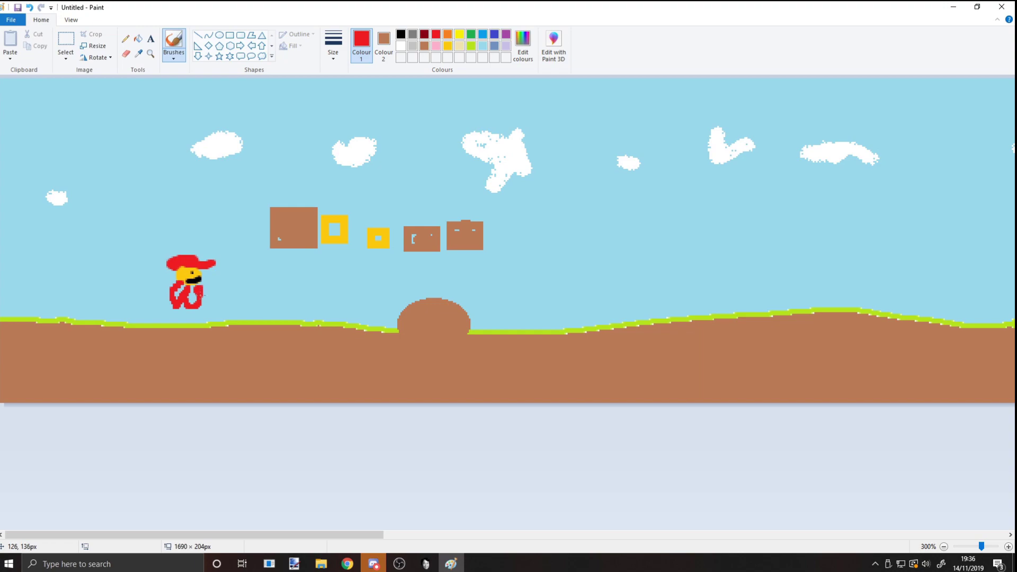
pyautogui.moveTo(213, 301); pyautogui.dragTo(204, 283)
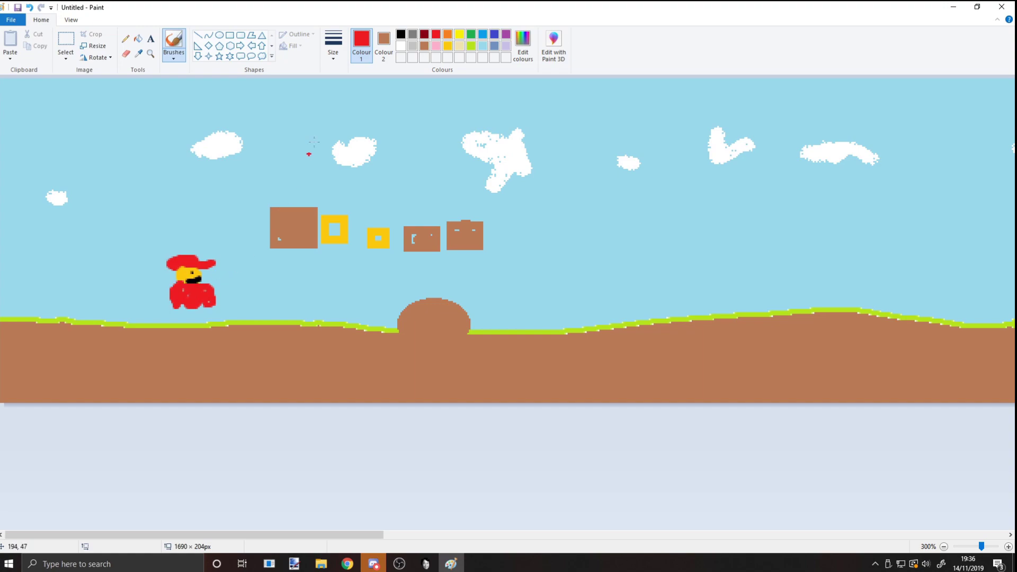
pyautogui.click(482, 34)
pyautogui.moveTo(187, 312); pyautogui.dragTo(193, 319)
# Build a brown hill beyond the ellipse from right triangles: a steep peak and a long gentle slope about 265 × 32 px.
pyautogui.hscroll(5, 240, 284)
pyautogui.hscroll(-5, 232, 295)
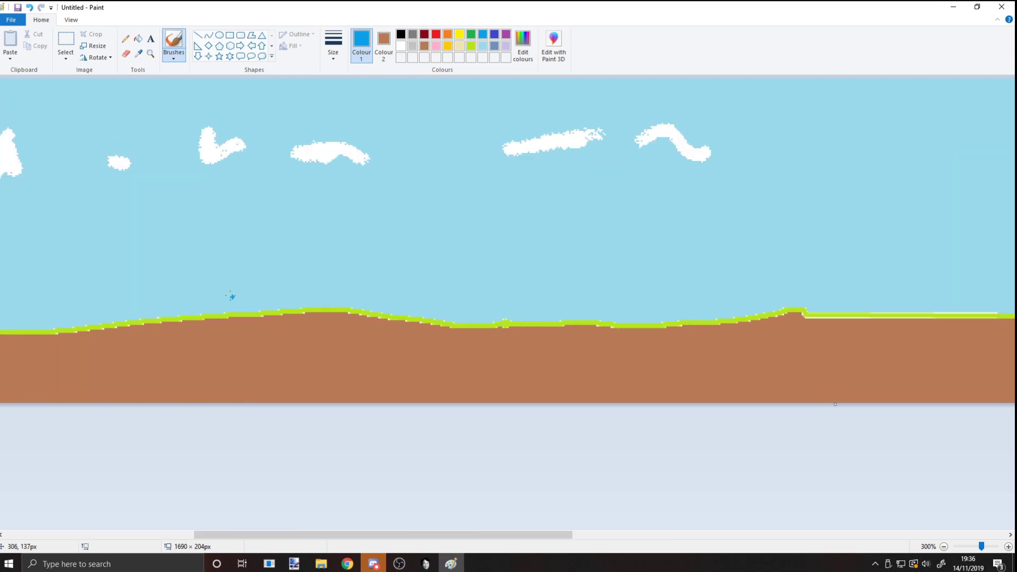
pyautogui.click(447, 45)
pyautogui.click(208, 45)
pyautogui.click(197, 46)
pyautogui.click(424, 46)
pyautogui.moveTo(692, 255); pyautogui.dragTo(585, 342)
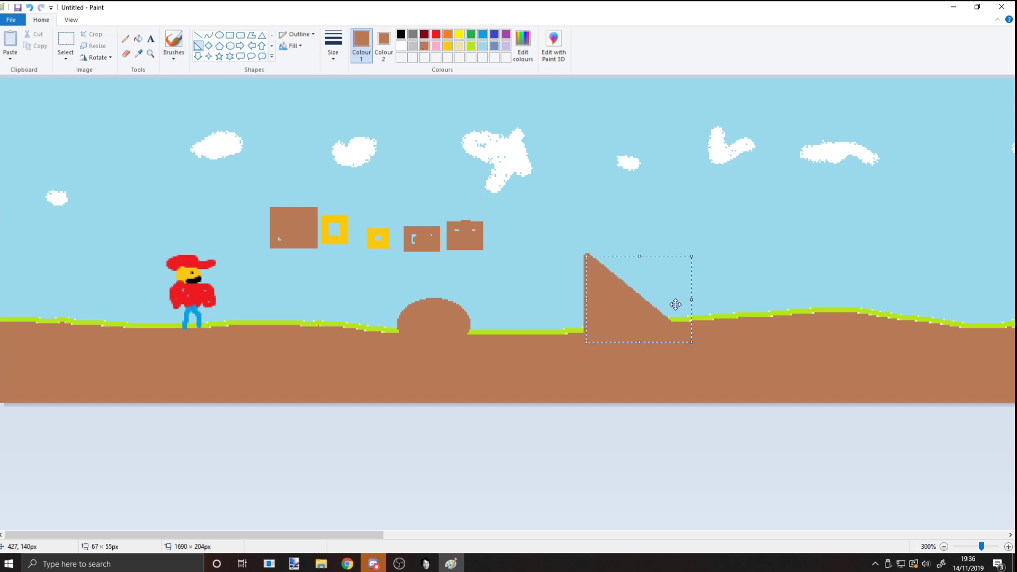
pyautogui.moveTo(691, 299); pyautogui.dragTo(454, 316)
pyautogui.moveTo(585, 301); pyautogui.dragTo(516, 300)
pyautogui.moveTo(508, 248); pyautogui.dragTo(579, 321)
# Draw six solid brown right triangles of varying sizes in the sky above the hill, one about 44 × 20 px.
pyautogui.hscroll(10, 527, 352)
pyautogui.hscroll(-3, 525, 347)
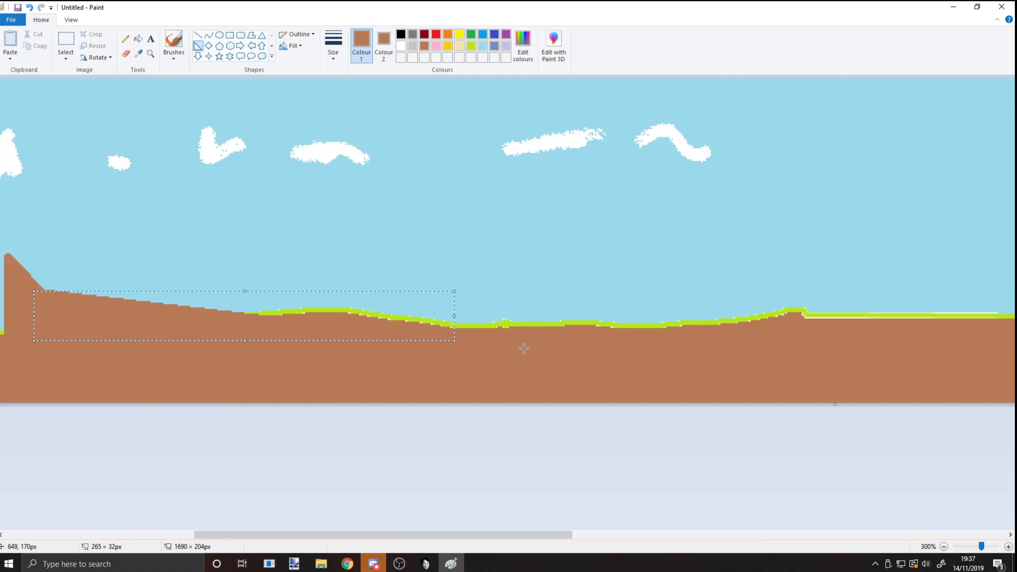
pyautogui.hscroll(-5, 492, 352)
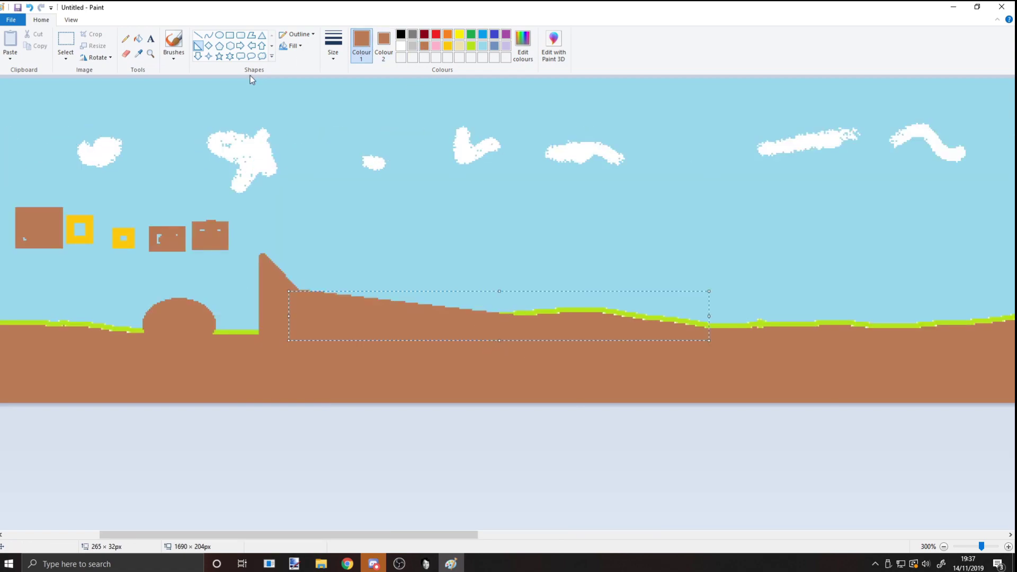
pyautogui.click(164, 45)
pyautogui.moveTo(543, 232); pyautogui.dragTo(579, 263)
pyautogui.moveTo(542, 231); pyautogui.dragTo(585, 233)
pyautogui.moveTo(462, 234); pyautogui.dragTo(572, 259)
pyautogui.moveTo(468, 179); pyautogui.dragTo(585, 236)
pyautogui.moveTo(695, 213); pyautogui.dragTo(721, 271)
pyautogui.moveTo(653, 177); pyautogui.dragTo(607, 206)
pyautogui.moveTo(374, 136); pyautogui.dragTo(433, 197)
pyautogui.moveTo(445, 121); pyautogui.dragTo(517, 155)
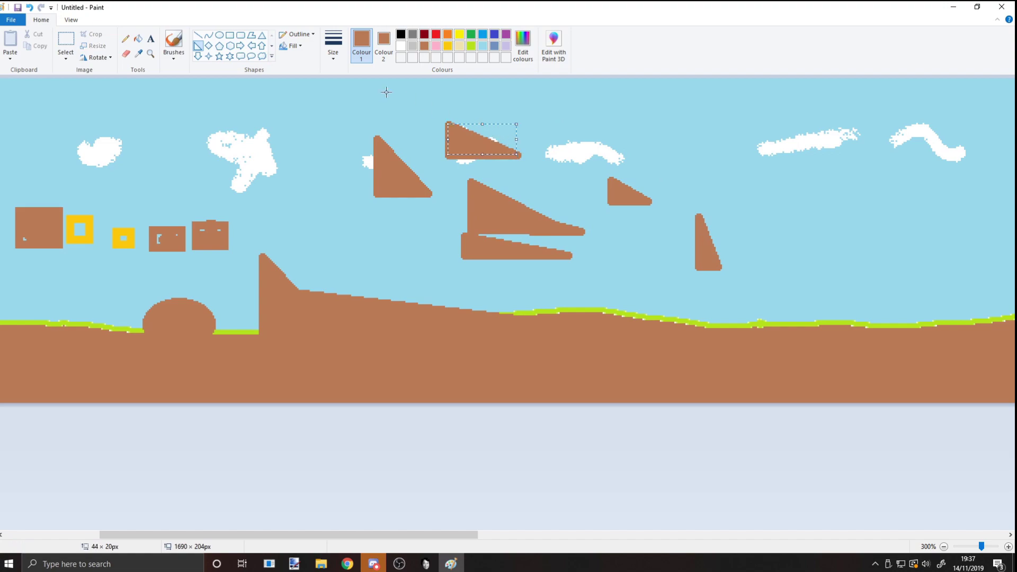
# Draw three solid brown six-point stars in a row above the blocks, the smallest about 35 × 36 px.
pyautogui.click(230, 56)
pyautogui.moveTo(229, 108)
pyautogui.mouseDown()
pyautogui.moveTo(292, 151)
pyautogui.moveTo(305, 182)
pyautogui.mouseUp()
pyautogui.moveTo(146, 106)
pyautogui.mouseDown()
pyautogui.moveTo(238, 165)
pyautogui.moveTo(210, 183)
pyautogui.mouseUp()
pyautogui.hscroll(-5, 211, 181)
pyautogui.moveTo(328, 121); pyautogui.dragTo(382, 176)
pyautogui.hscroll(3, 405, 137)
pyautogui.hscroll(-3, 252, 92)
# Draw a brown rounded speech bubble above the character and write "Subscribe to" plus the channel name over it in black Calibri 11.
pyautogui.click(241, 56)
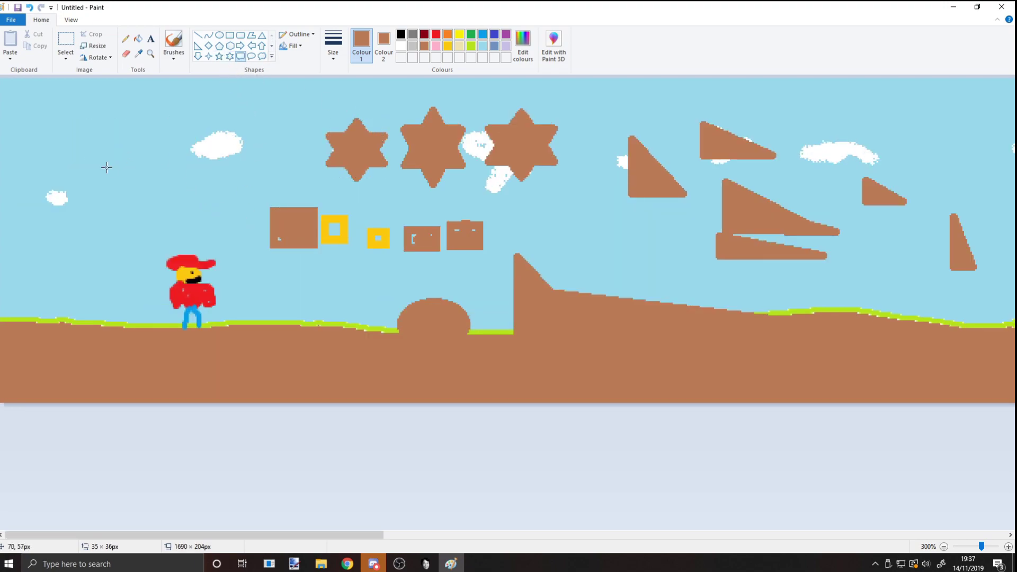
pyautogui.moveTo(90, 143); pyautogui.dragTo(220, 239)
pyautogui.click(151, 39)
pyautogui.click(107, 160)
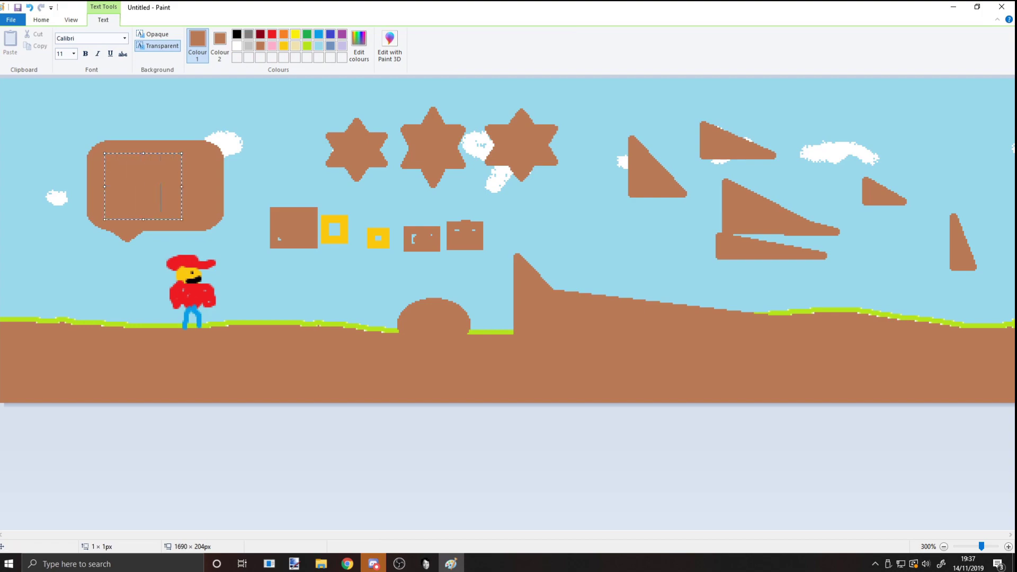
pyautogui.write('Ma')
pyautogui.write('59876')
pyautogui.click(237, 34)
pyautogui.hotkey('ctrl', 'a')
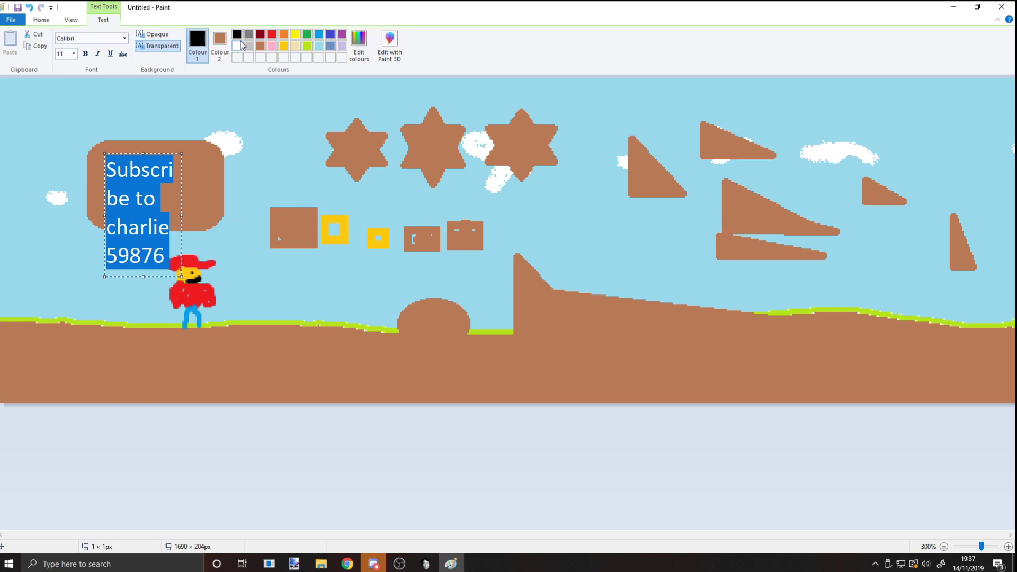
pyautogui.click(159, 199)
pyautogui.click(159, 200)
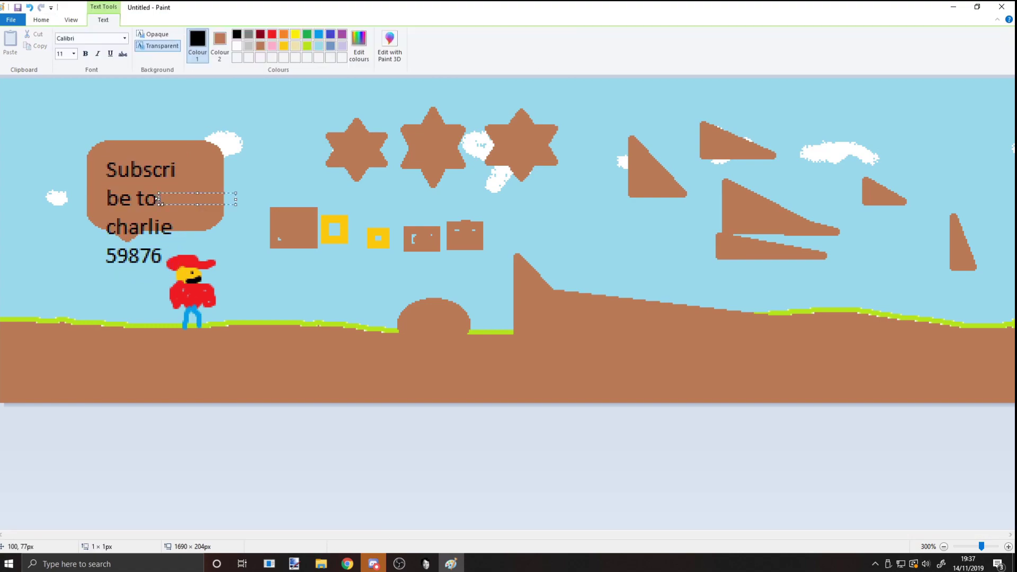
pyautogui.click(169, 162)
pyautogui.click(149, 171)
pyautogui.click(124, 172)
pyautogui.click(110, 169)
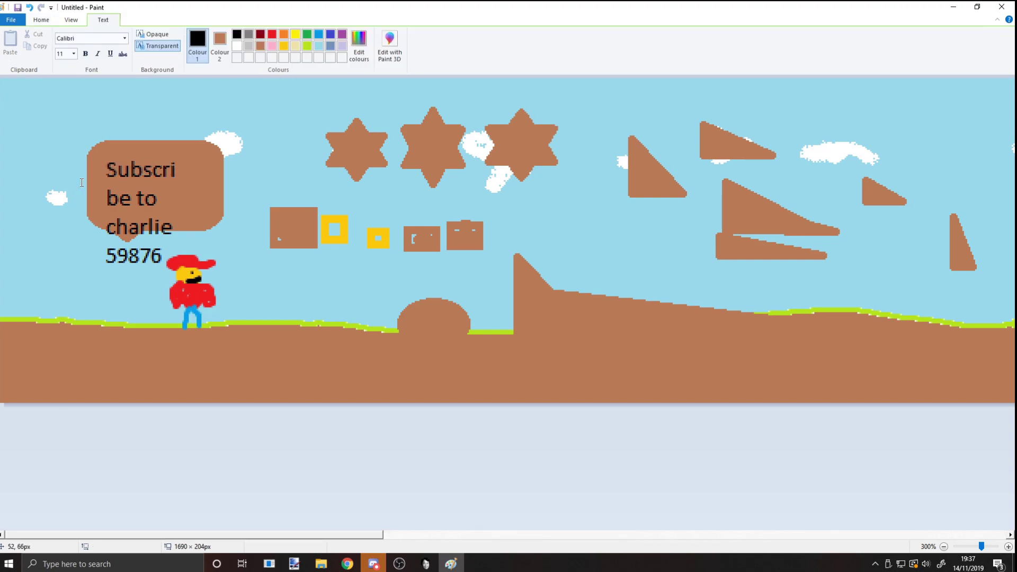
pyautogui.click(214, 195)
# Draw a brown-filled square with a black outline, about 25 × 24 px, half sunk into the ground beyond the triangles.
pyautogui.hscroll(5, 210, 199)
pyautogui.hscroll(-5, 209, 198)
pyautogui.hscroll(15, 202, 201)
pyautogui.hscroll(-10, 198, 200)
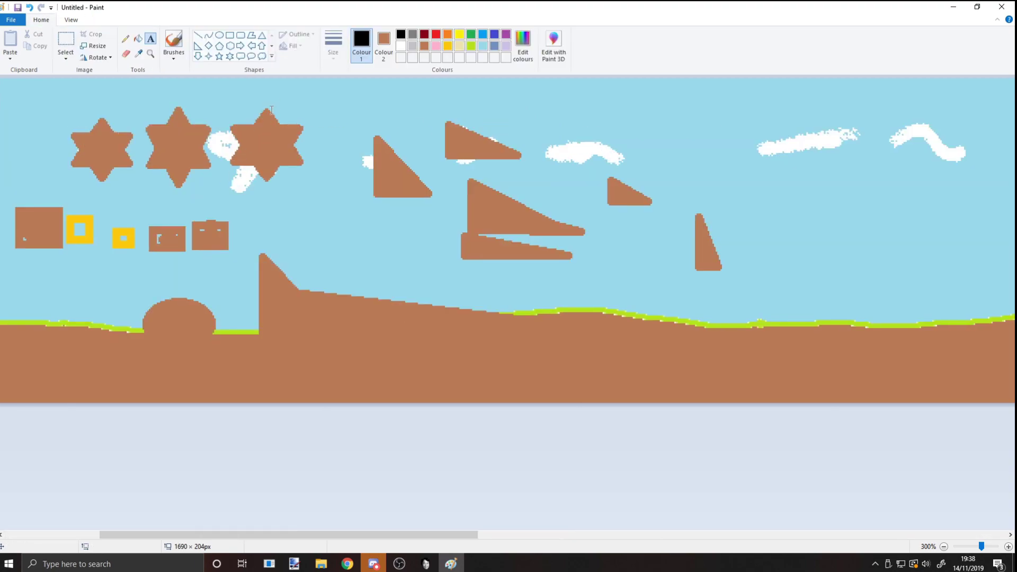
pyautogui.click(209, 45)
pyautogui.hscroll(10, 399, 188)
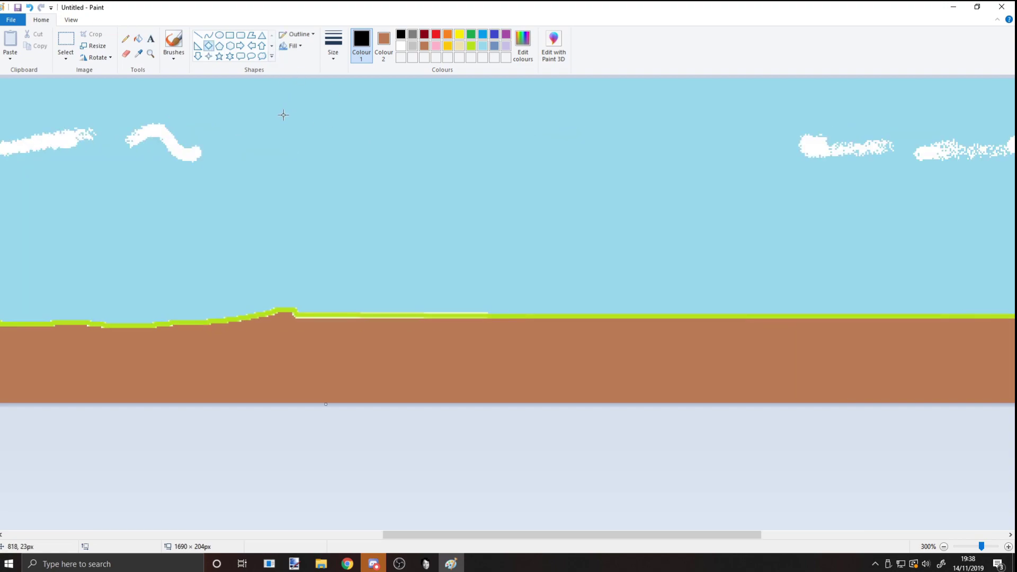
pyautogui.hscroll(-10, 241, 79)
pyautogui.click(229, 35)
pyautogui.moveTo(554, 294); pyautogui.dragTo(594, 332)
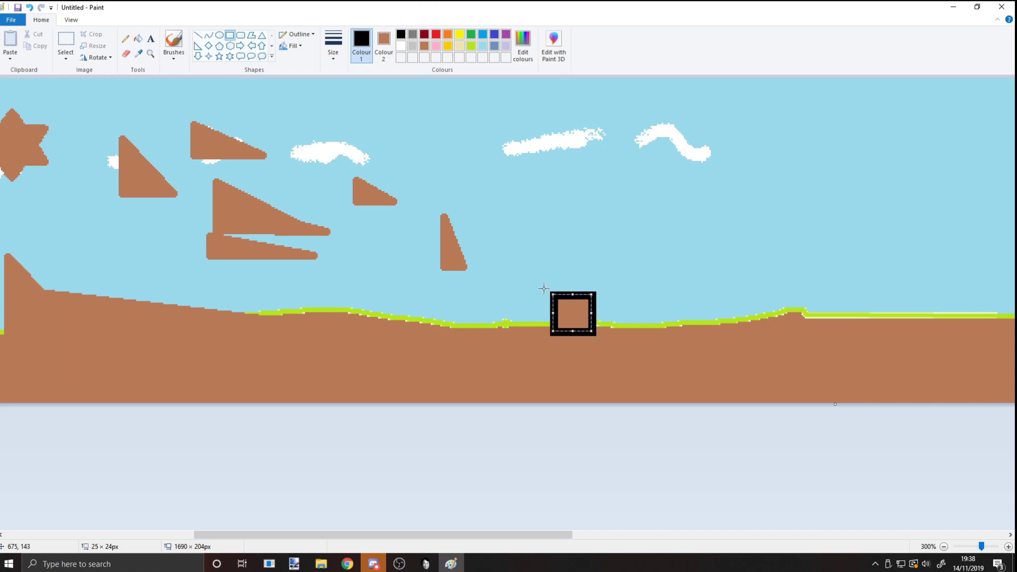
# Draw a lime pole about 96 px tall on the black square and a gold-outlined triangular flag about 26 × 24 px near its top.
pyautogui.click(197, 35)
pyautogui.click(470, 46)
pyautogui.moveTo(581, 293); pyautogui.dragTo(574, 153)
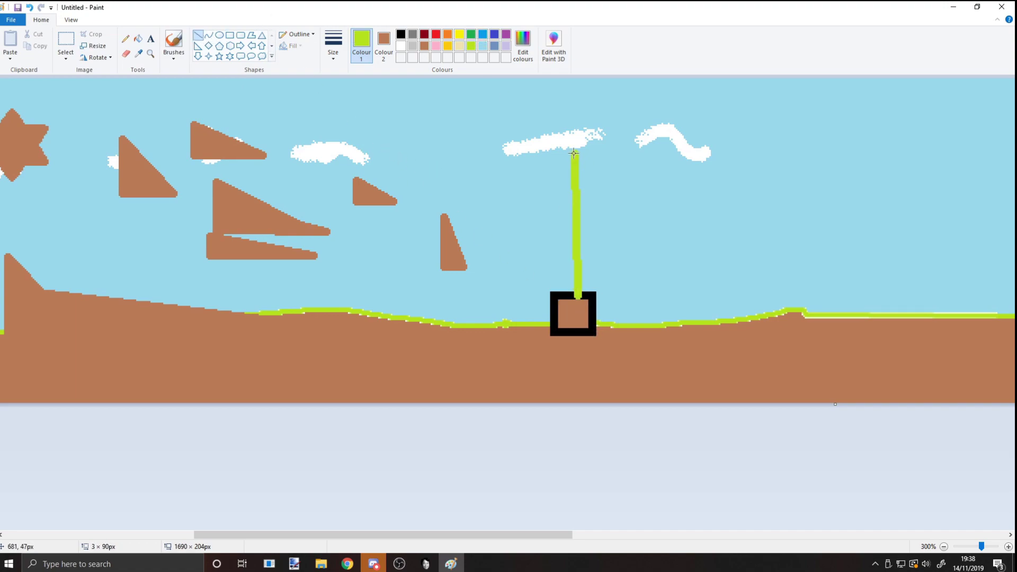
pyautogui.click(199, 46)
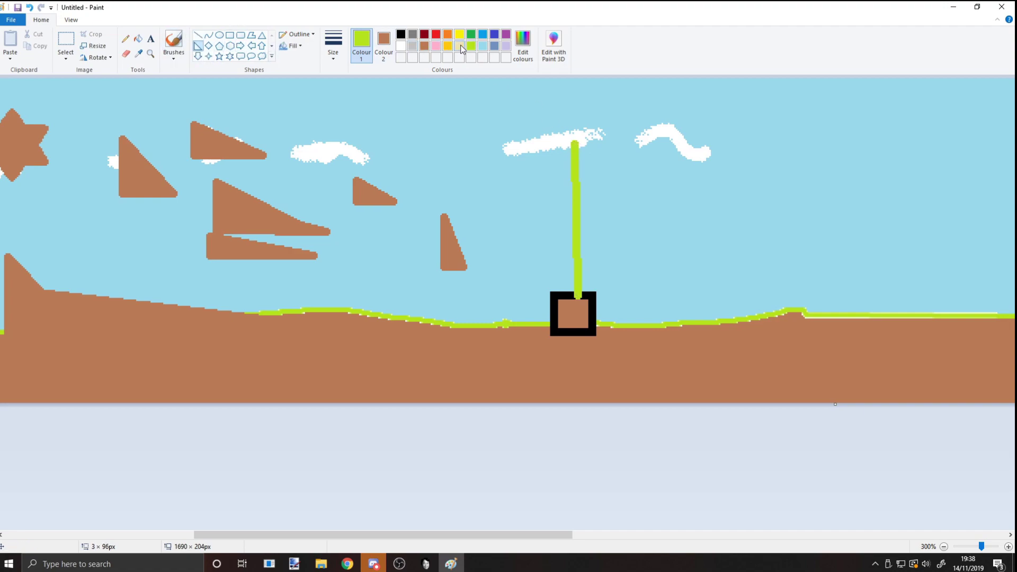
pyautogui.moveTo(575, 147); pyautogui.dragTo(536, 185)
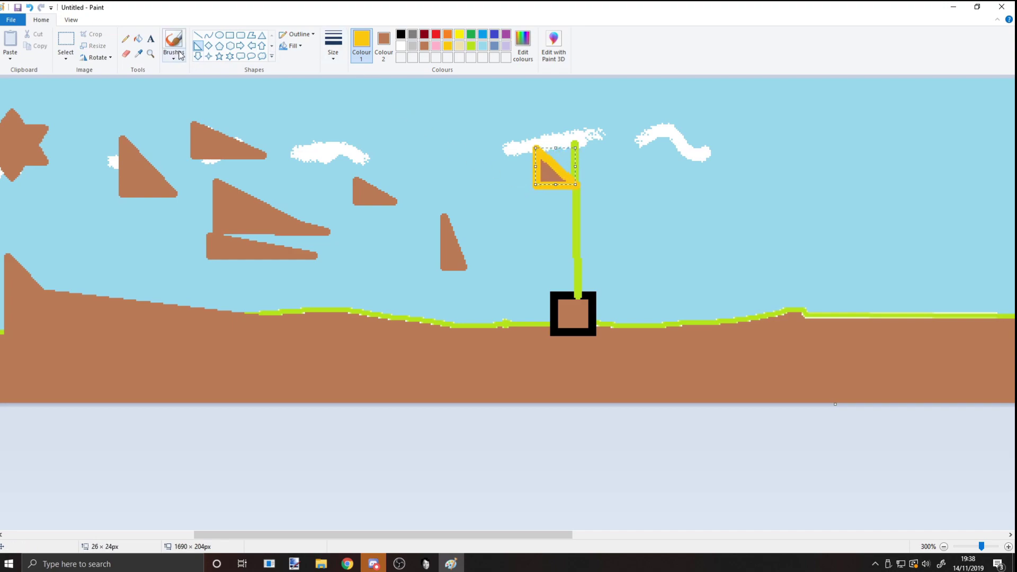
# Draw a castle beyond the flagpole from gold-outlined, brown-filled rectangles, with small battlements about 13 × 18 px on top.
pyautogui.click(229, 35)
pyautogui.moveTo(675, 242); pyautogui.dragTo(792, 337)
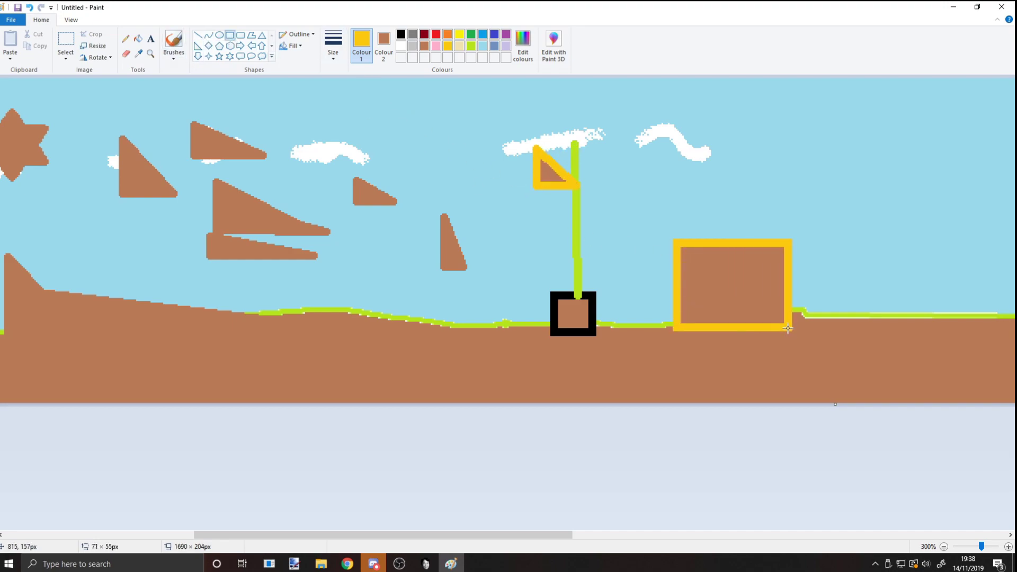
pyautogui.moveTo(681, 211)
pyautogui.mouseDown()
pyautogui.moveTo(703, 239)
pyautogui.moveTo(790, 239)
pyautogui.mouseUp()
# Look over the whole level sketch from the starting character to the castle and beyond.
pyautogui.hscroll(5, 765, 252)
pyautogui.hscroll(-5, 764, 252)
pyautogui.hscroll(9, 689, 279)
pyautogui.hscroll(-10, 323, 395)
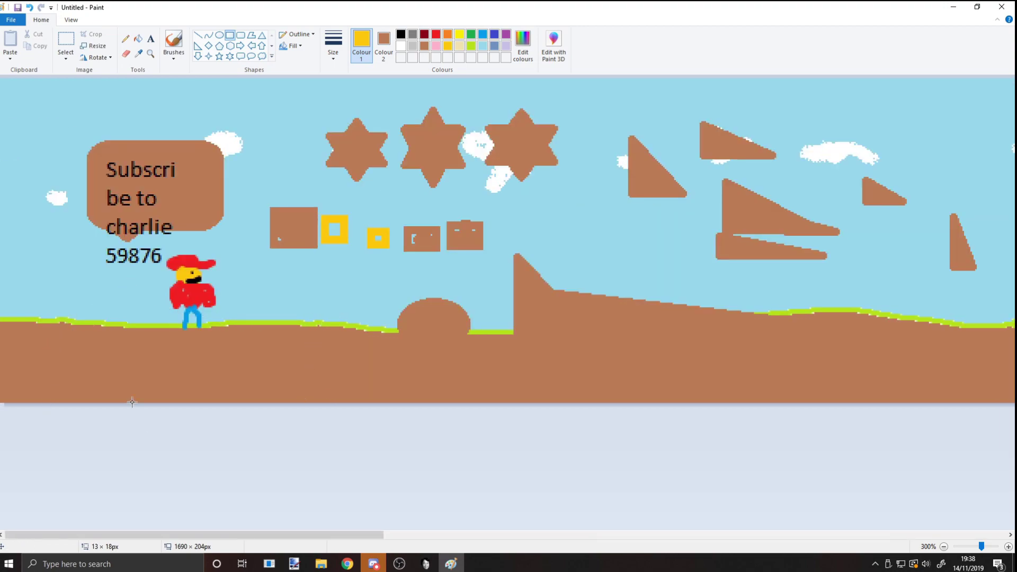
pyautogui.hscroll(10, 153, 157)
pyautogui.hscroll(-10, 510, 264)
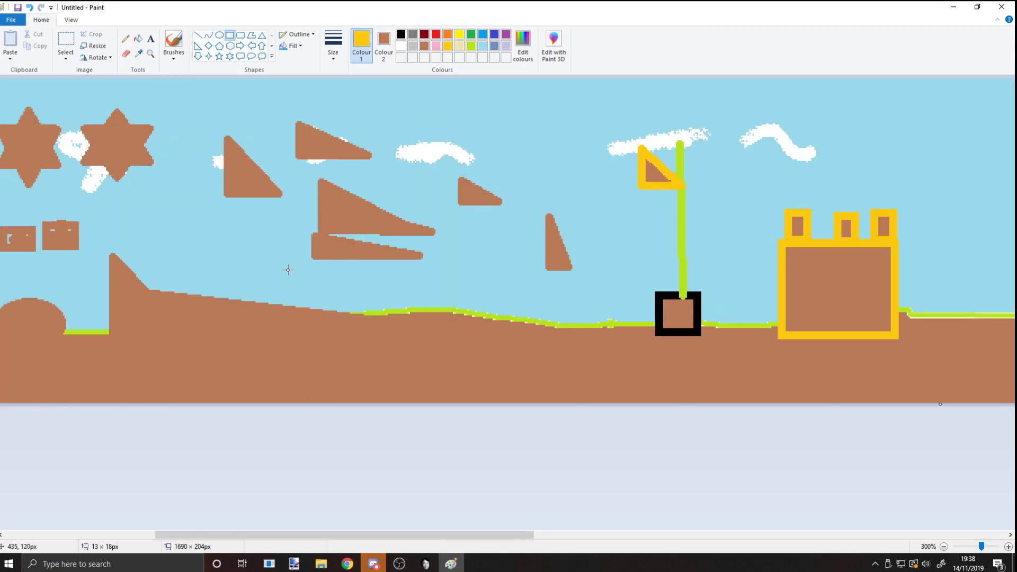
pyautogui.hscroll(10, 360, 238)
pyautogui.hscroll(-10, 377, 227)
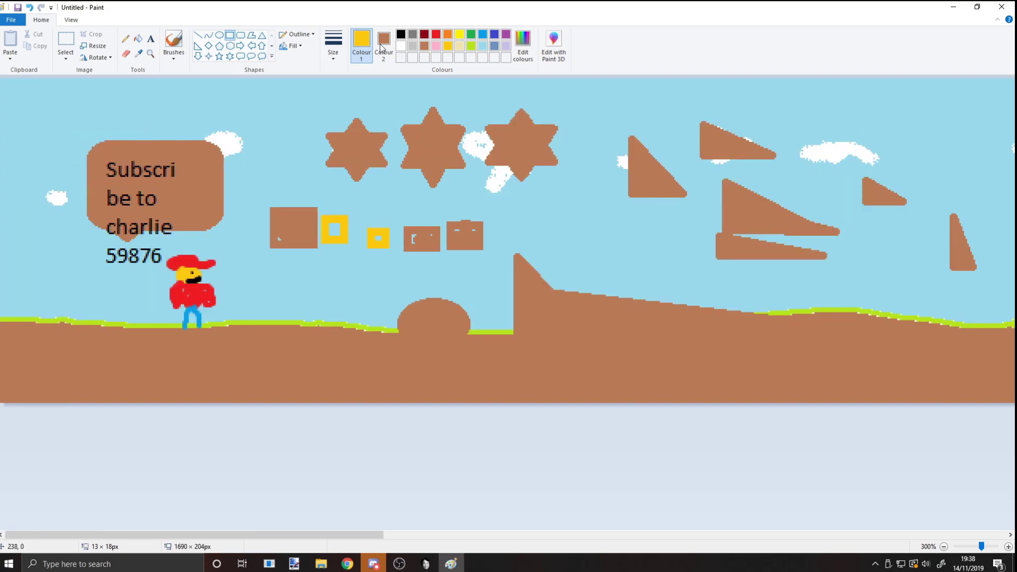
# Write "Secret areas" on one line in the sky above the speech bubble, coloured the same light blue as the sky.
pyautogui.click(209, 35)
pyautogui.click(151, 38)
pyautogui.click(123, 101)
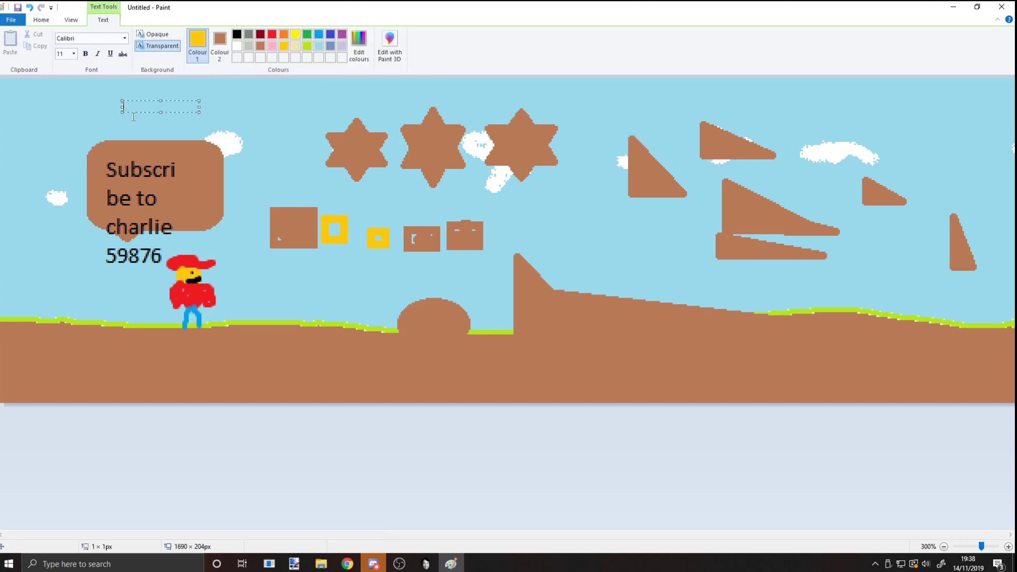
pyautogui.write('Secret areas')
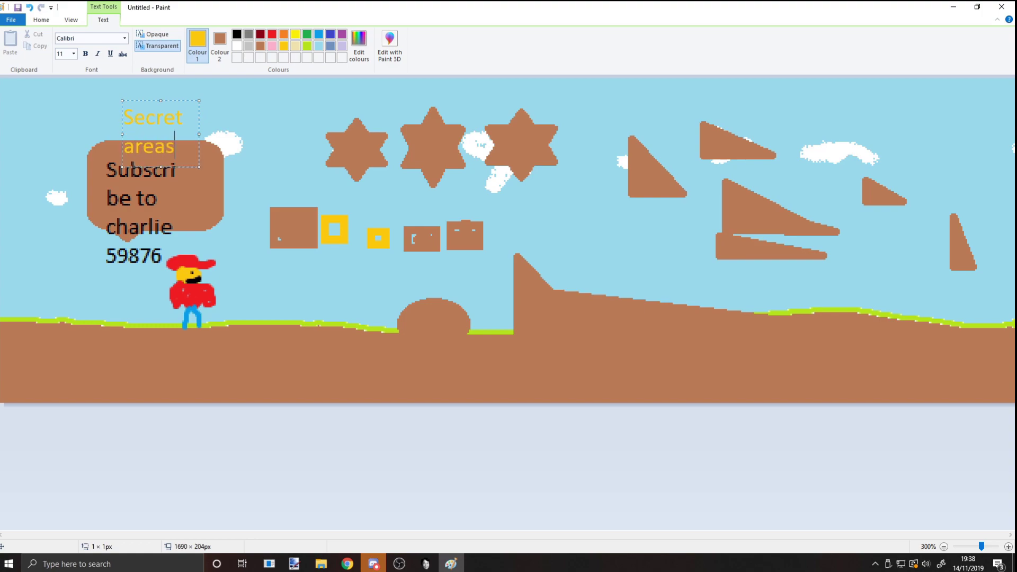
pyautogui.moveTo(200, 133); pyautogui.dragTo(297, 134)
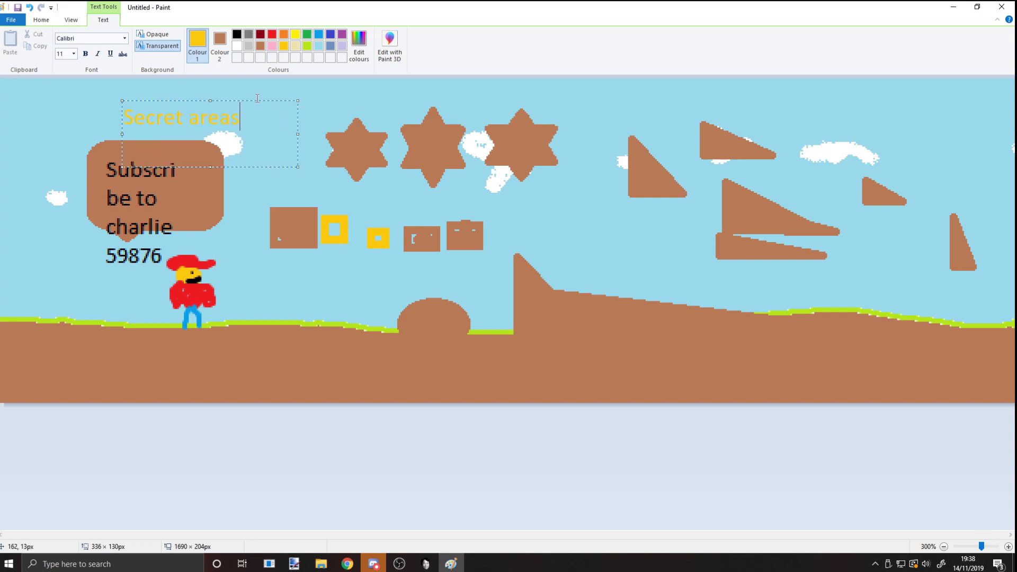
pyautogui.hotkey('ctrl', 'a')
pyautogui.click(319, 45)
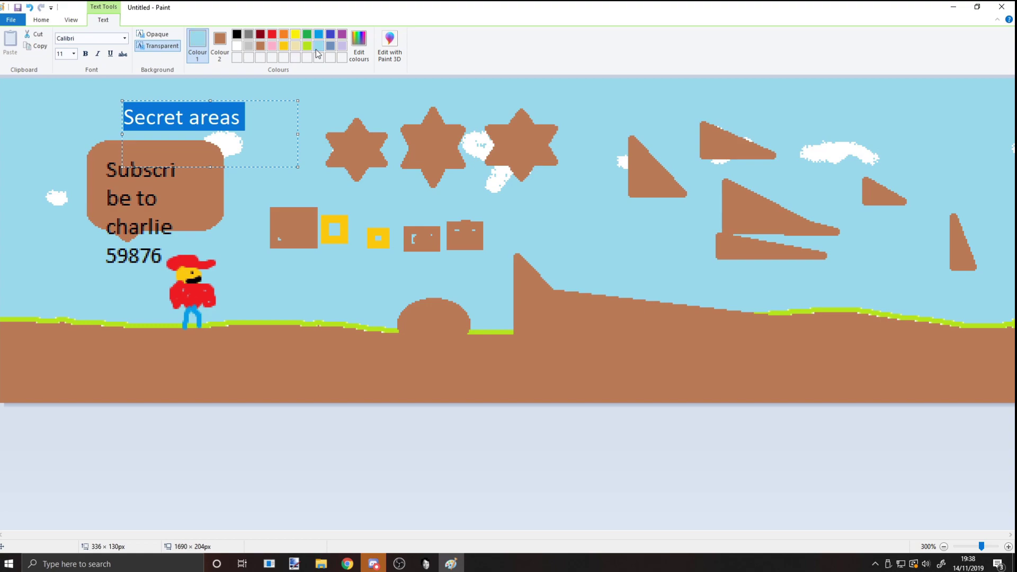
pyautogui.click(246, 188)
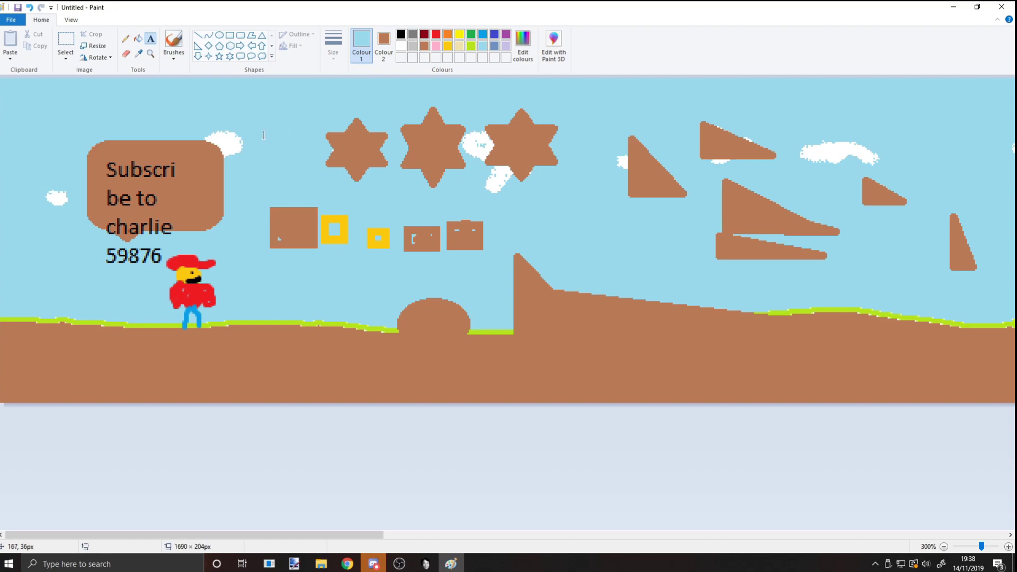
# Save the drawing as the PNG Level_1-1_execute_level.making.protocol in the Miyamoto.exe_execute_official.nintendo.editor.protocol_execute.exe folder.
pyautogui.hotkey('ctrl', 's')
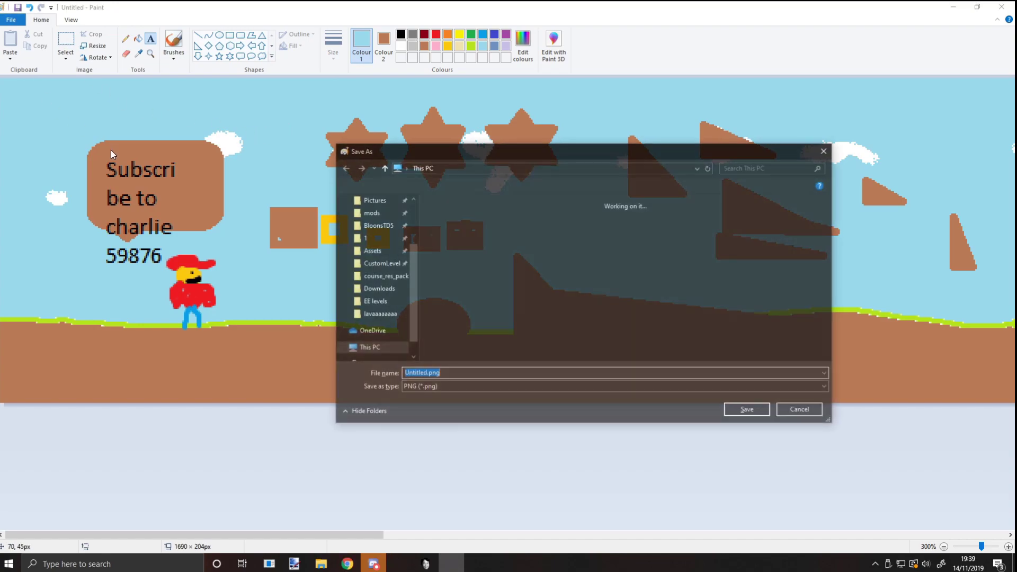
pyautogui.doubleClick(463, 215)
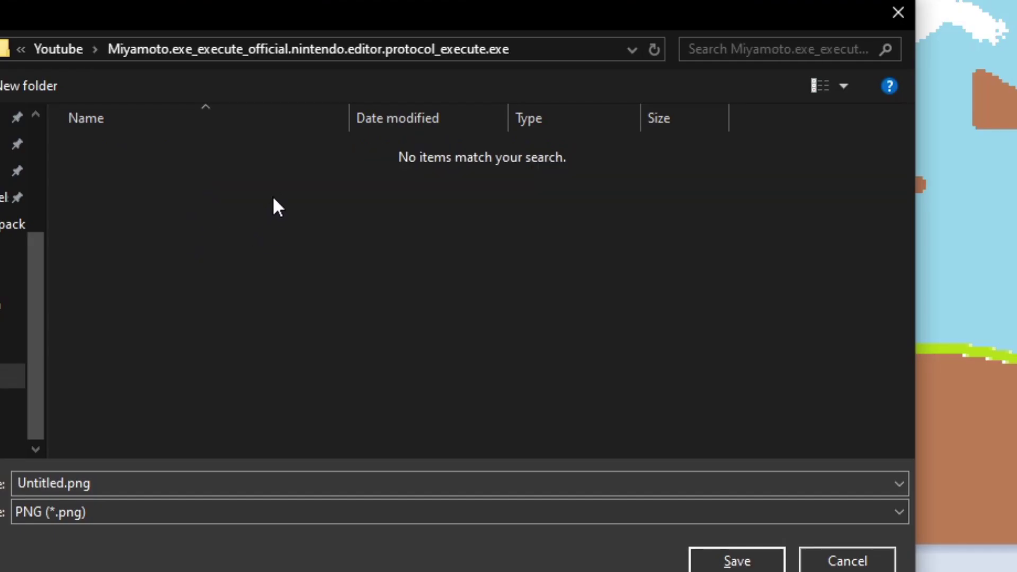
pyautogui.click(195, 483)
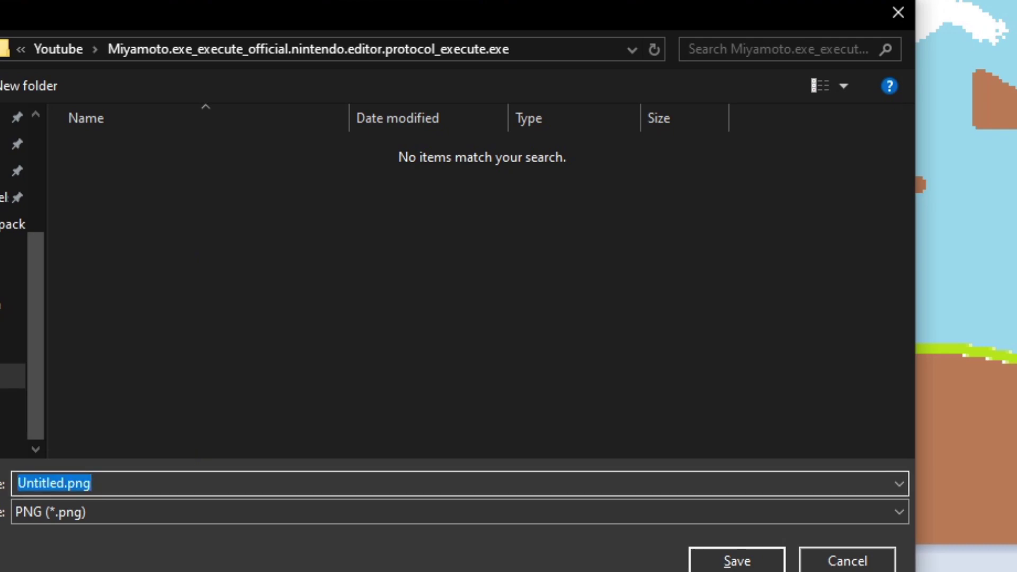
pyautogui.write('Level')
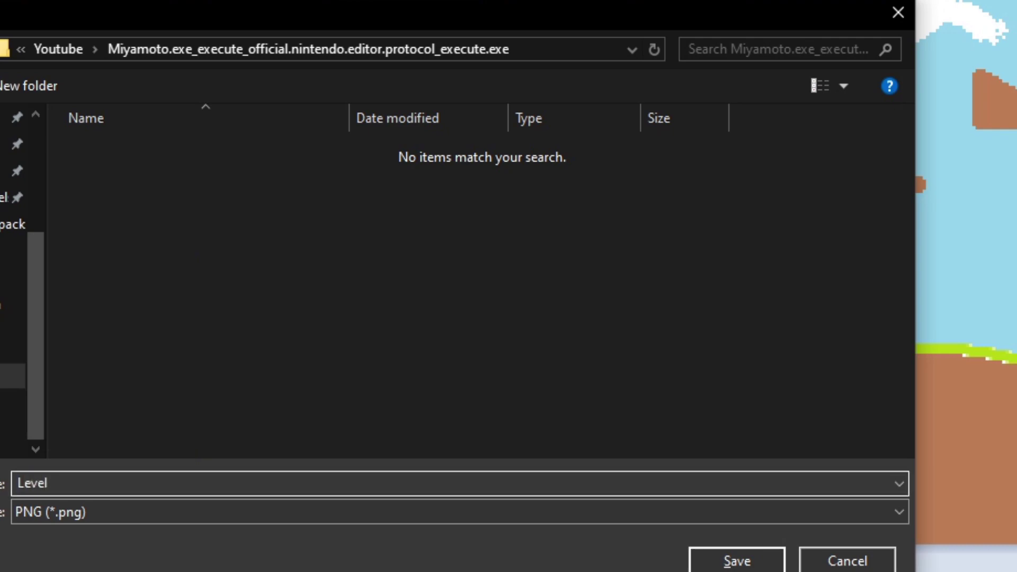
pyautogui.write('_1-1_execute_level')
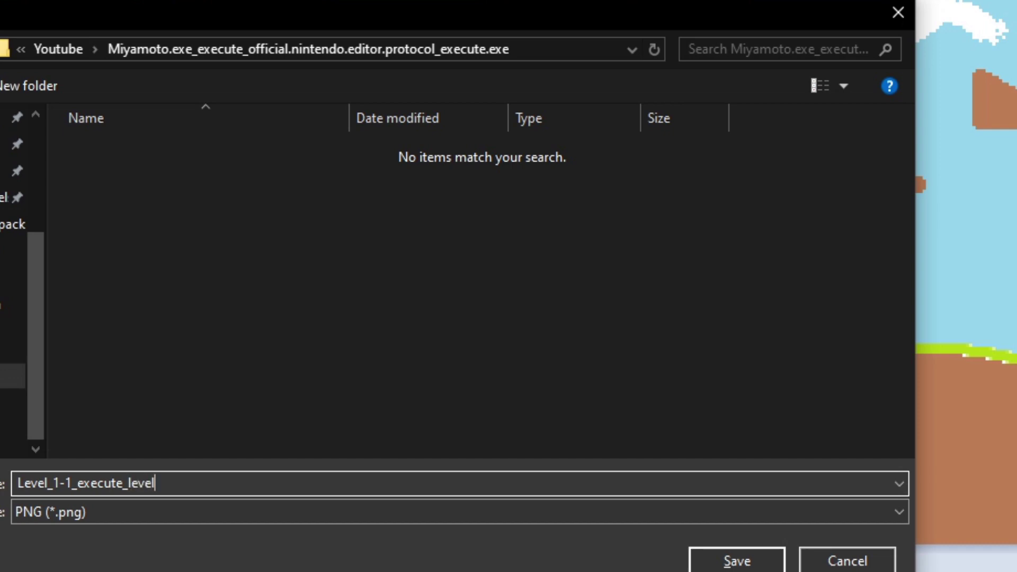
pyautogui.write('.making.protocall')
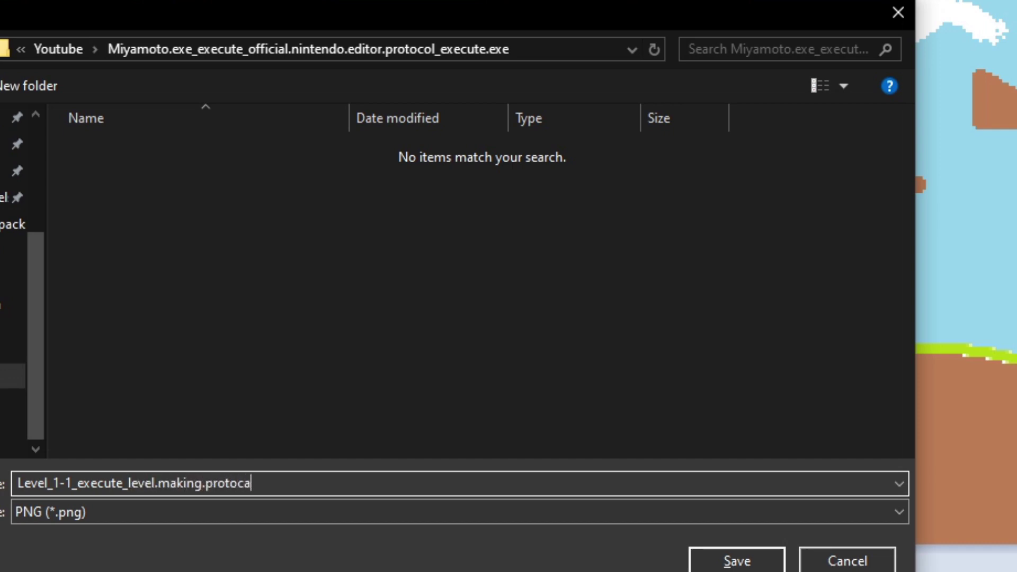
pyautogui.press('BackSpace')
pyautogui.press('BackSpace')
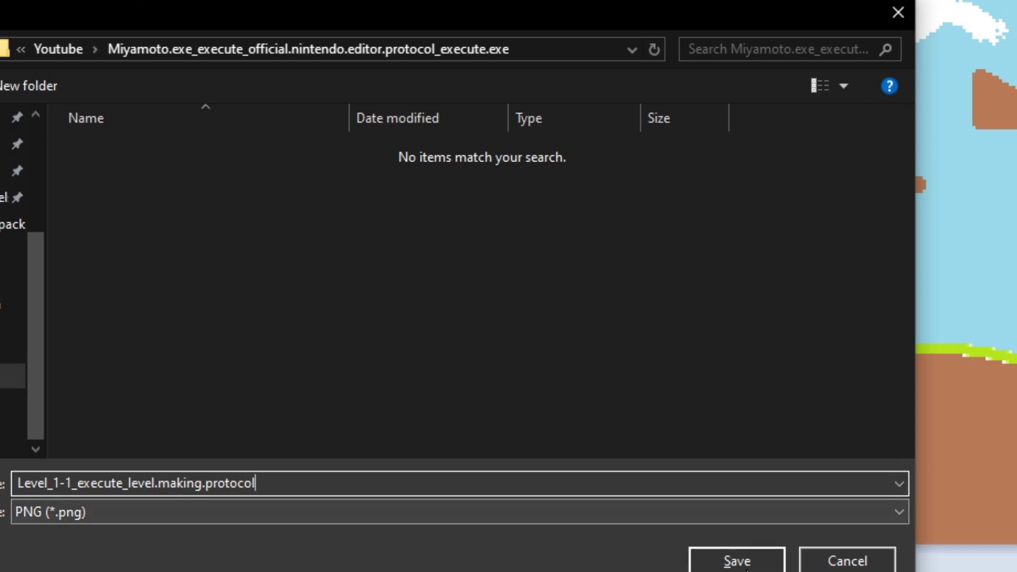
pyautogui.press('Return')
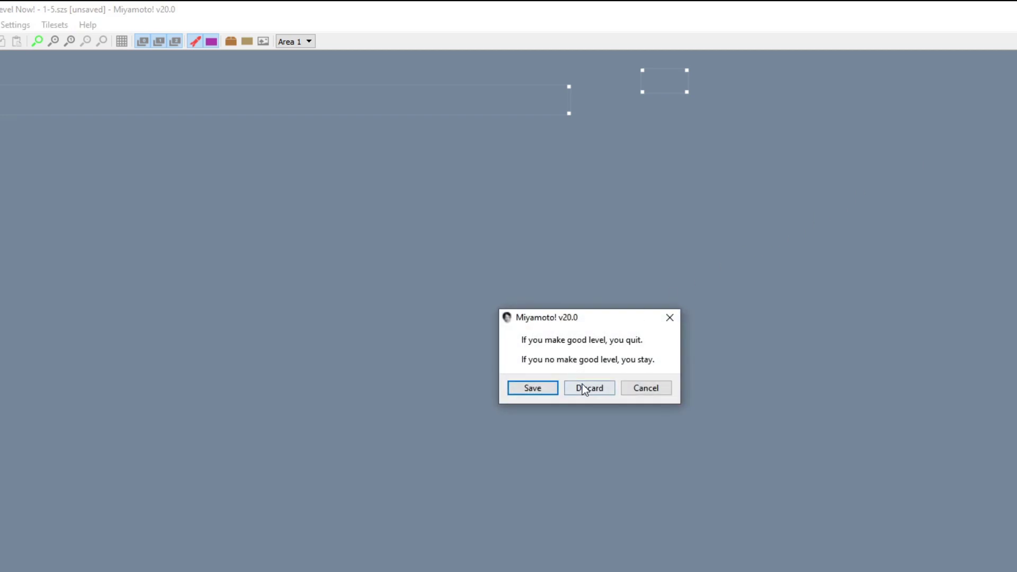
# Save the unsaved 1-5.szs level on quitting Miyamoto!, with 1-1 as its internal filename, and widen the console window.
pyautogui.click(532, 389)
pyautogui.write('1-5')
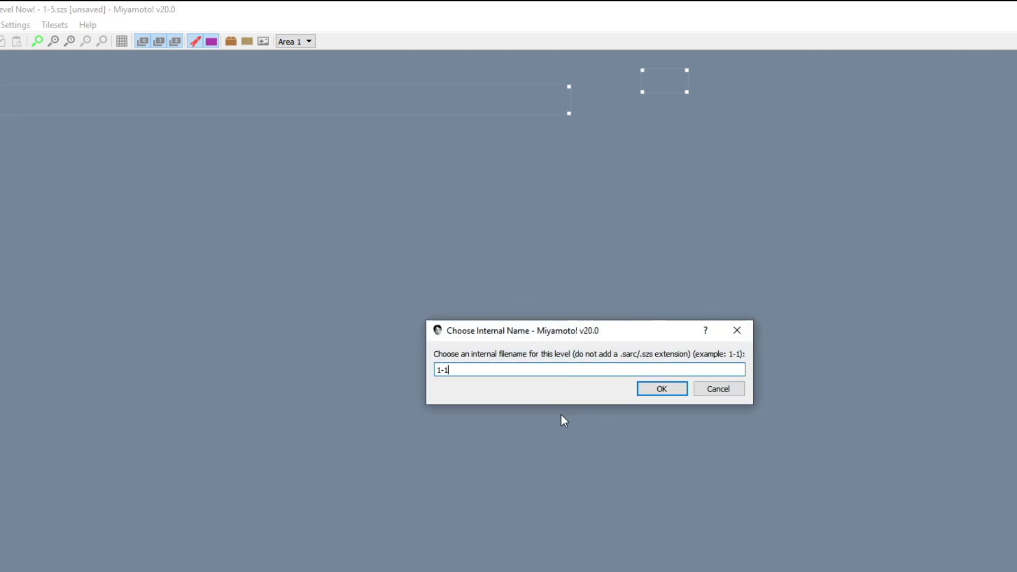
pyautogui.press('Return')
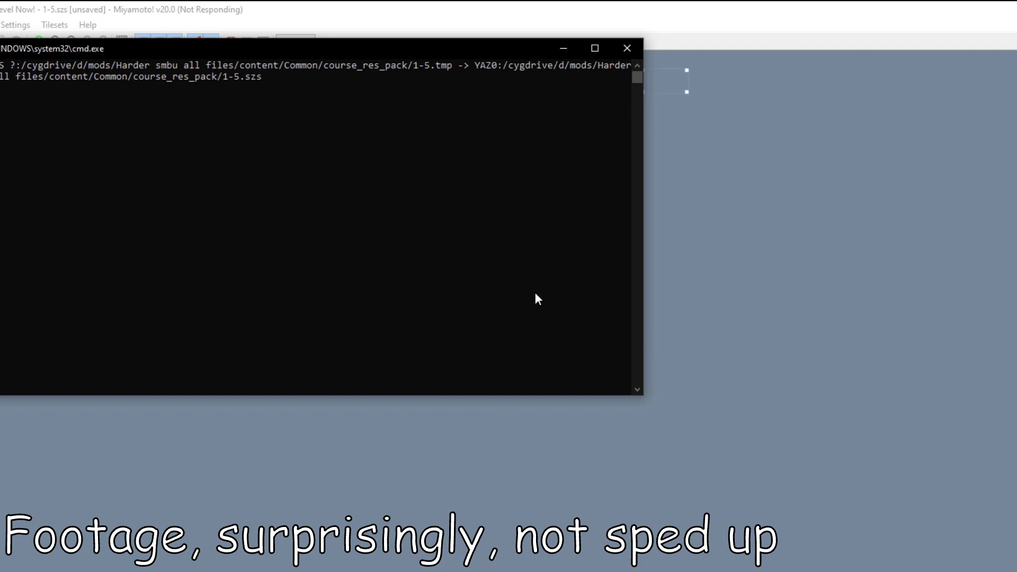
pyautogui.moveTo(643, 268); pyautogui.dragTo(1016, 283)
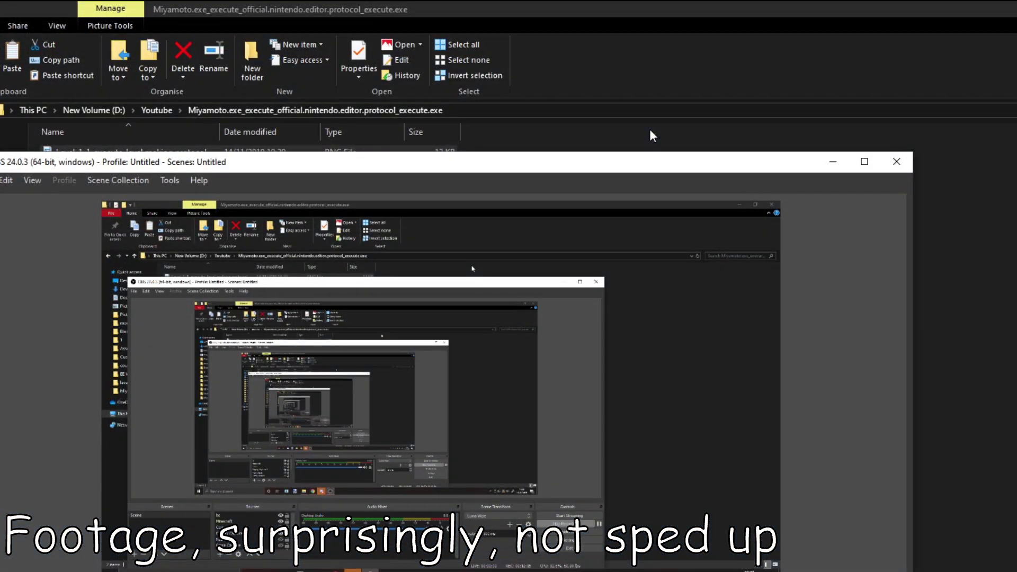
# Show the project folder's files as large icons in File Explorer and launch Official_Nintendo_Editor (Private release).exe.
pyautogui.click(652, 136)
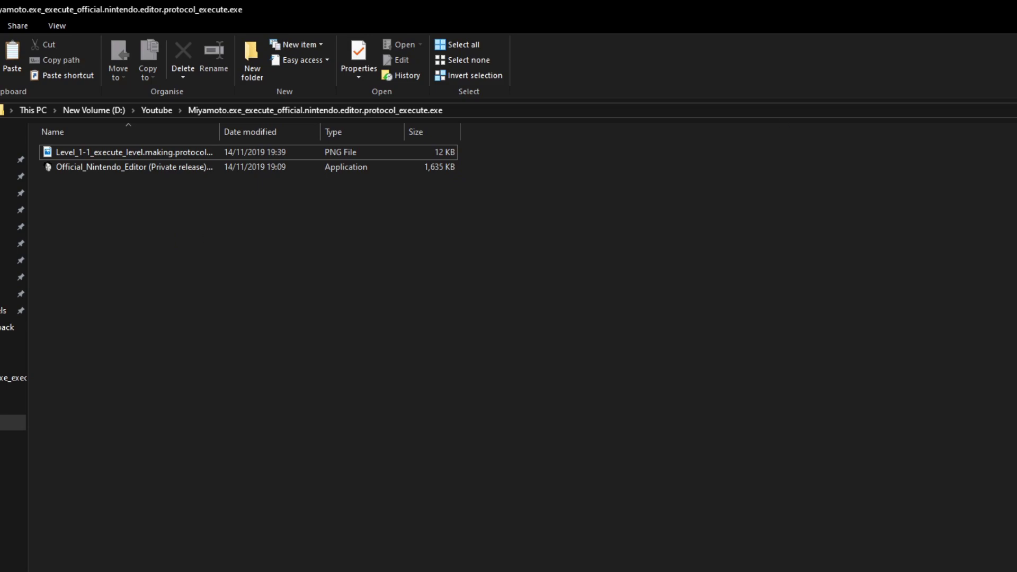
pyautogui.hotkey('ctrl', 'shift', '2')
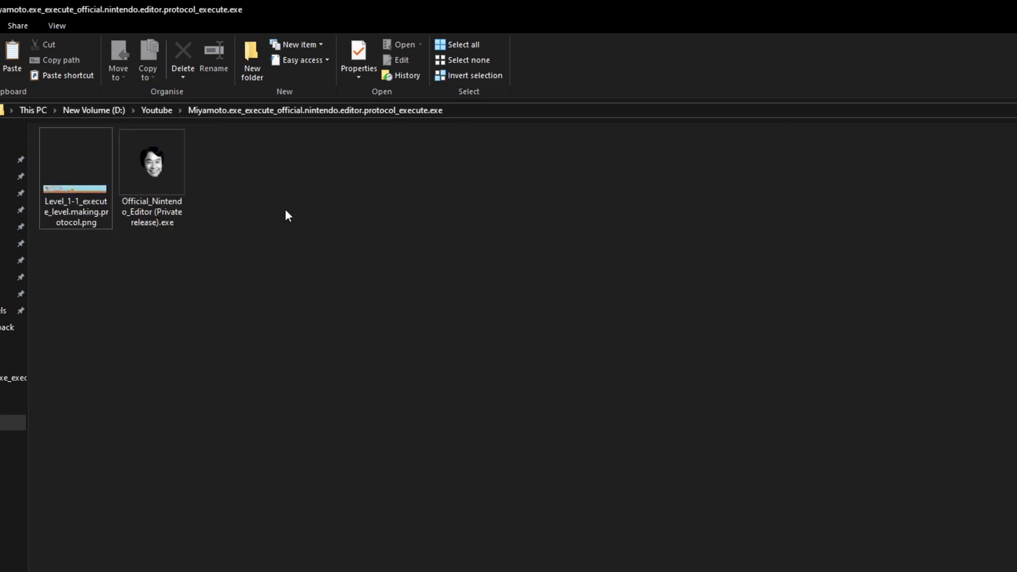
pyautogui.doubleClick(164, 197)
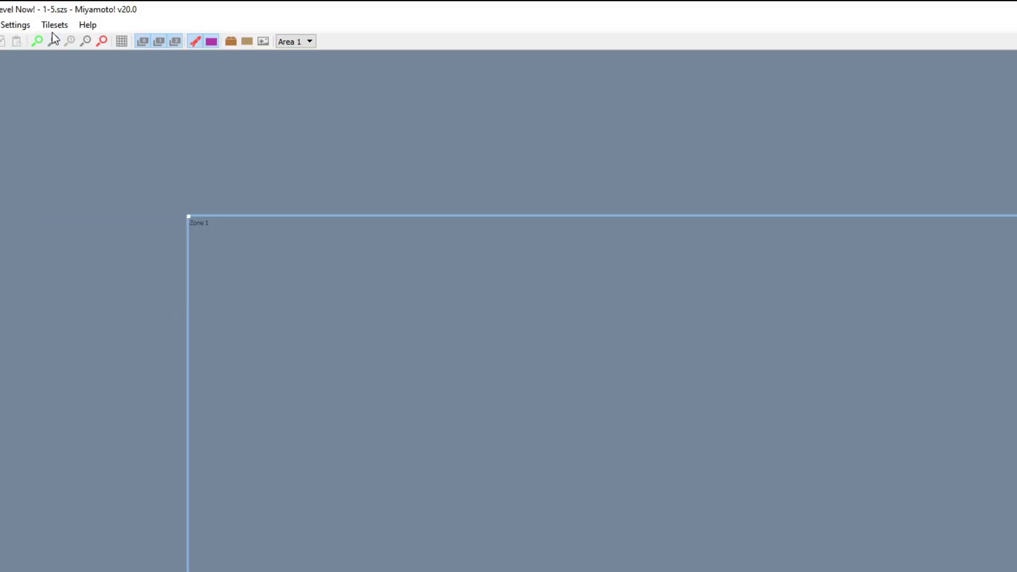
# Open the main tileset for editing and import Level_1-1_execute_level.making.protocol.png as its image.
pyautogui.click(63, 24)
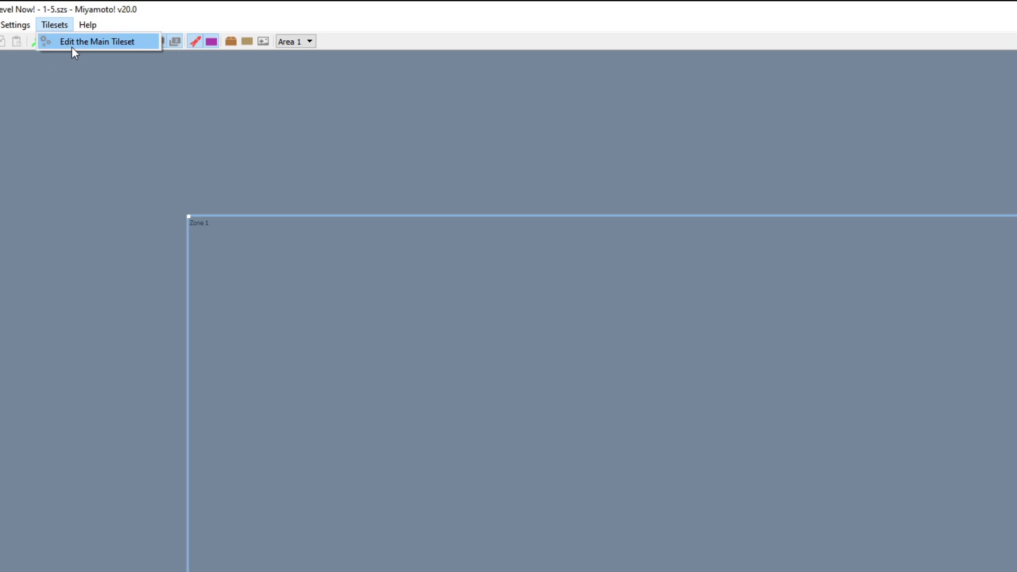
pyautogui.click(80, 41)
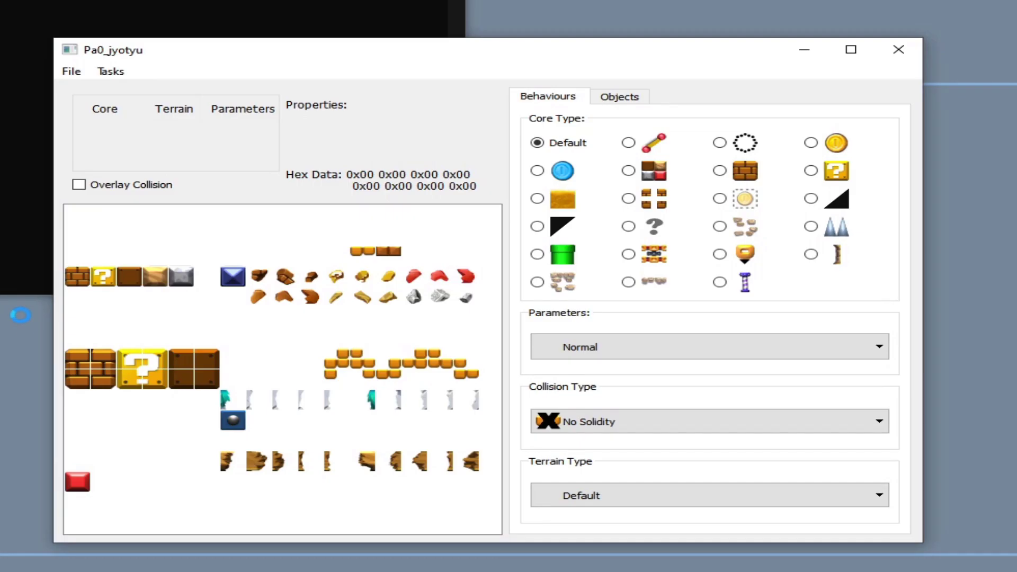
pyautogui.moveTo(197, 49); pyautogui.dragTo(51, 76)
pyautogui.click(58, 71)
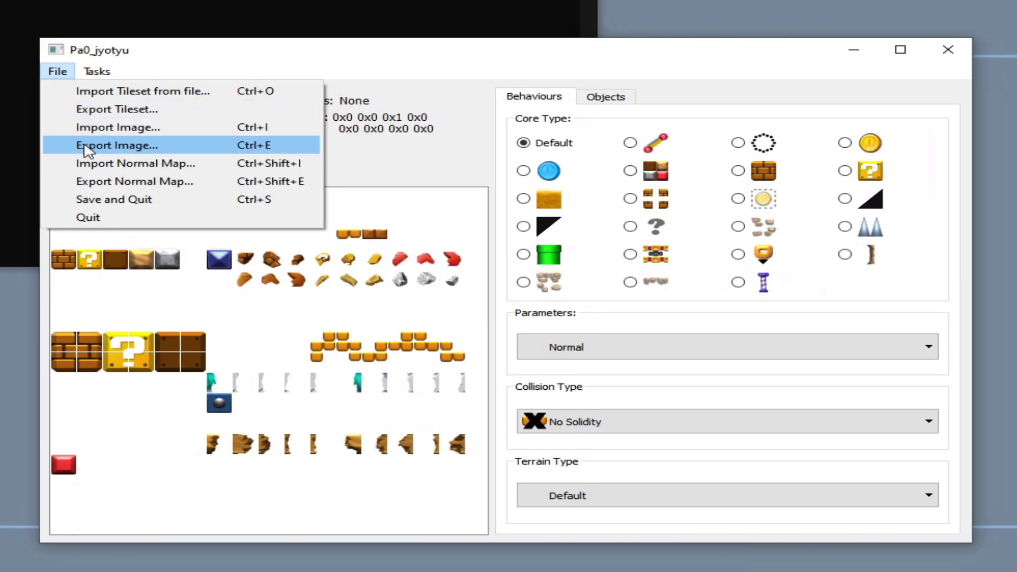
pyautogui.click(106, 128)
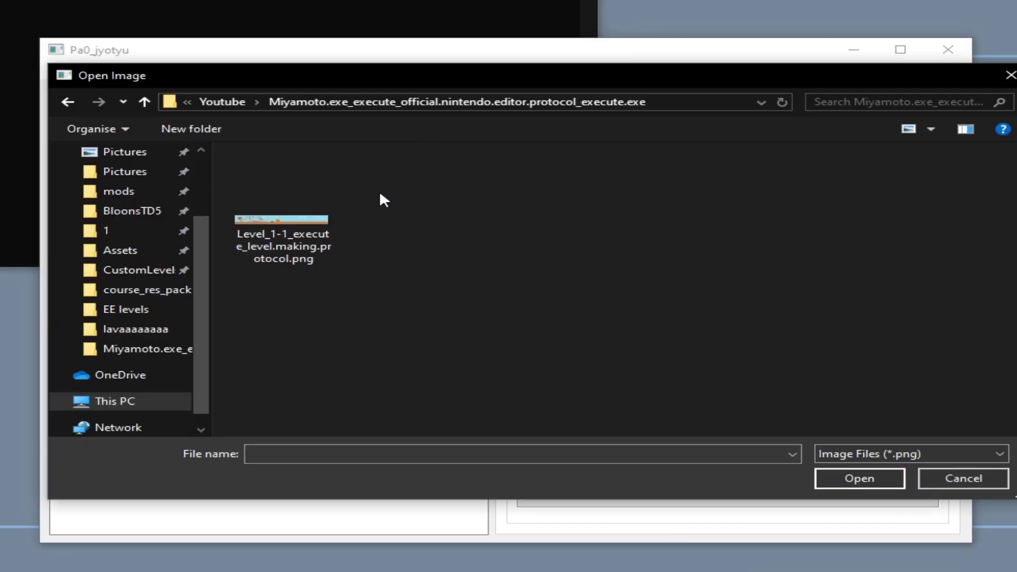
pyautogui.doubleClick(328, 233)
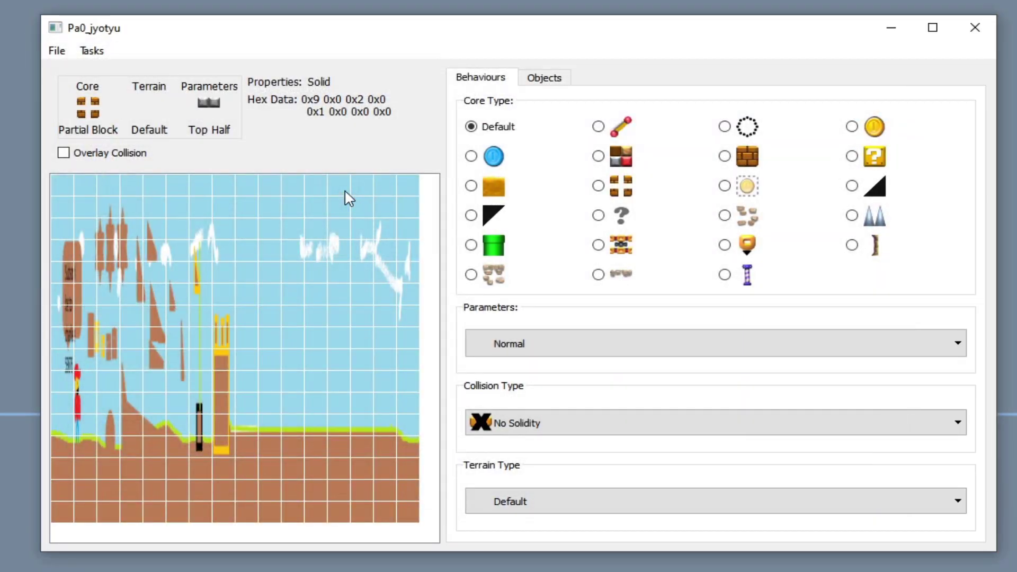
# Add a new object at the end of the tileset's object list and assign it a solid brown ground tile.
pyautogui.click(564, 84)
pyautogui.moveTo(483, 207); pyautogui.dragTo(472, 263)
pyautogui.click(868, 243)
pyautogui.moveTo(487, 208); pyautogui.dragTo(1006, 199)
pyautogui.click(922, 114)
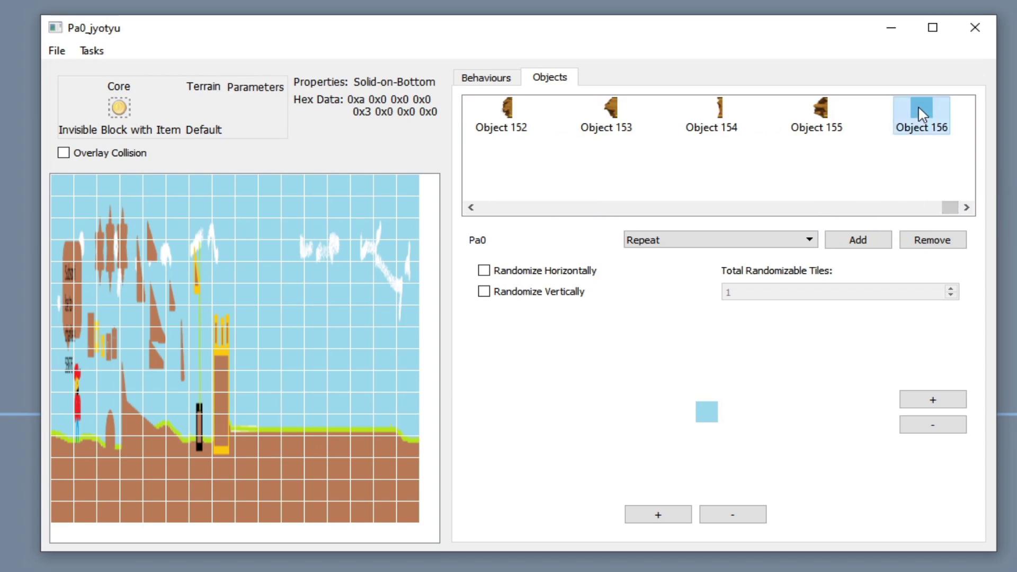
pyautogui.click(272, 450)
pyautogui.click(706, 412)
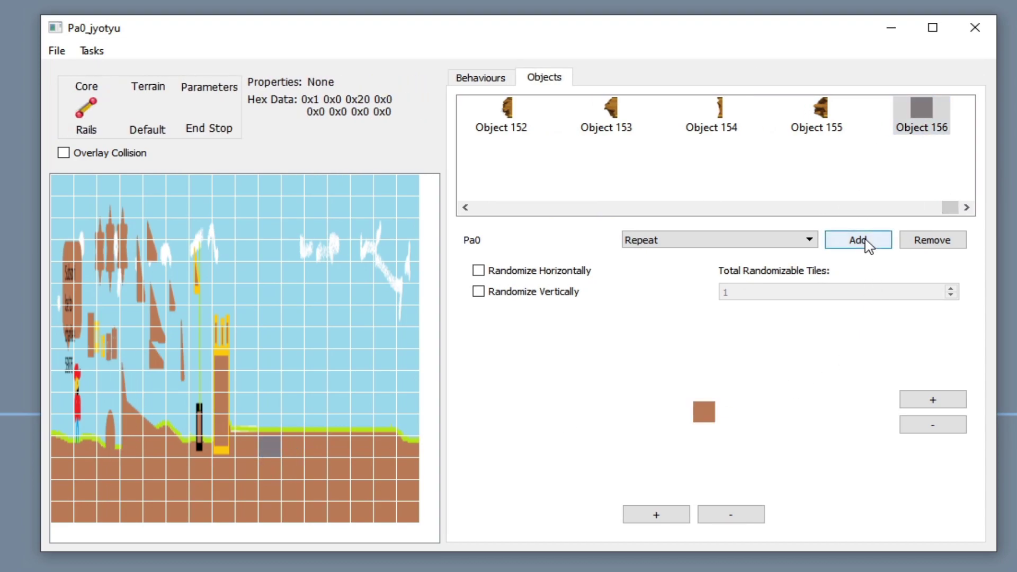
pyautogui.click(935, 127)
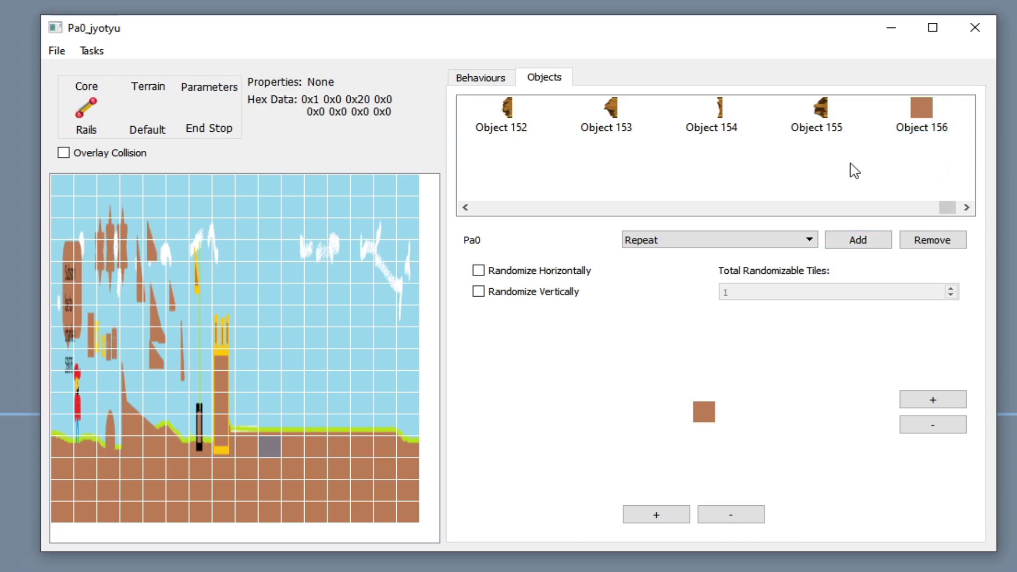
# Add another object after Object 148 and assign it a grass-topped ground tile from the flat stretch beyond the castle.
pyautogui.scroll(3, 706, 200)
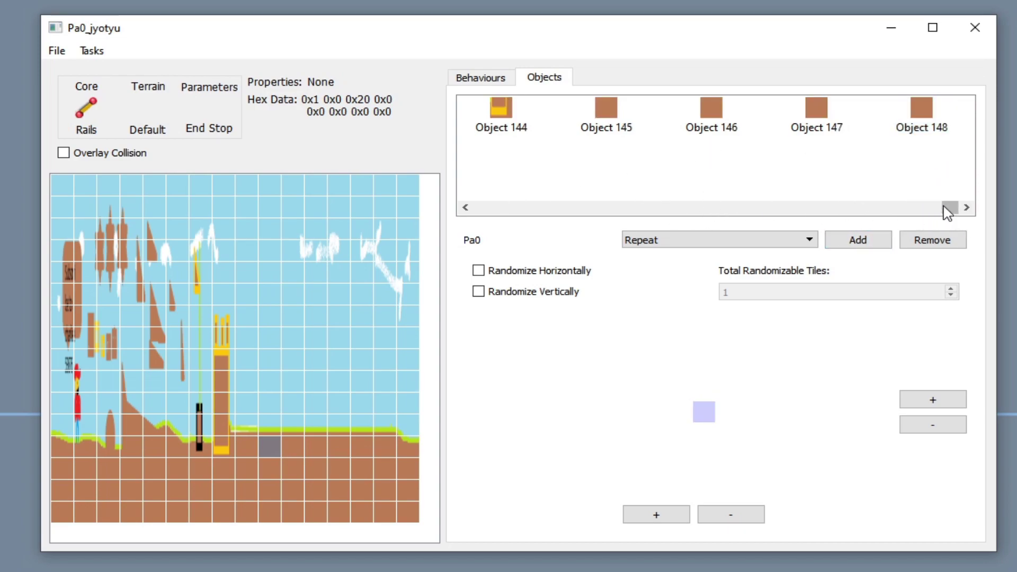
pyautogui.click(940, 208)
pyautogui.click(960, 207)
pyautogui.click(924, 119)
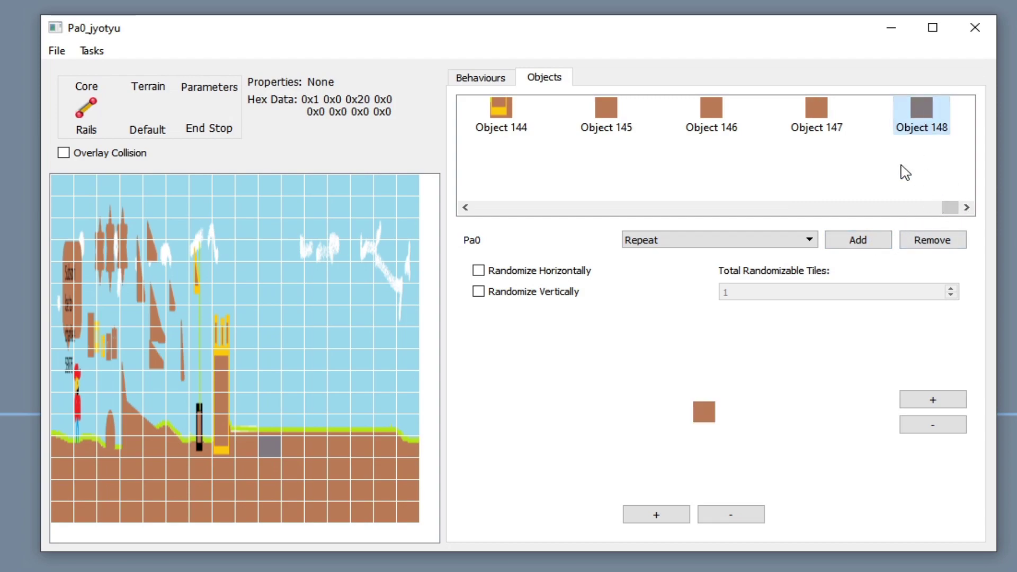
pyautogui.click(871, 244)
pyautogui.moveTo(919, 205); pyautogui.dragTo(951, 205)
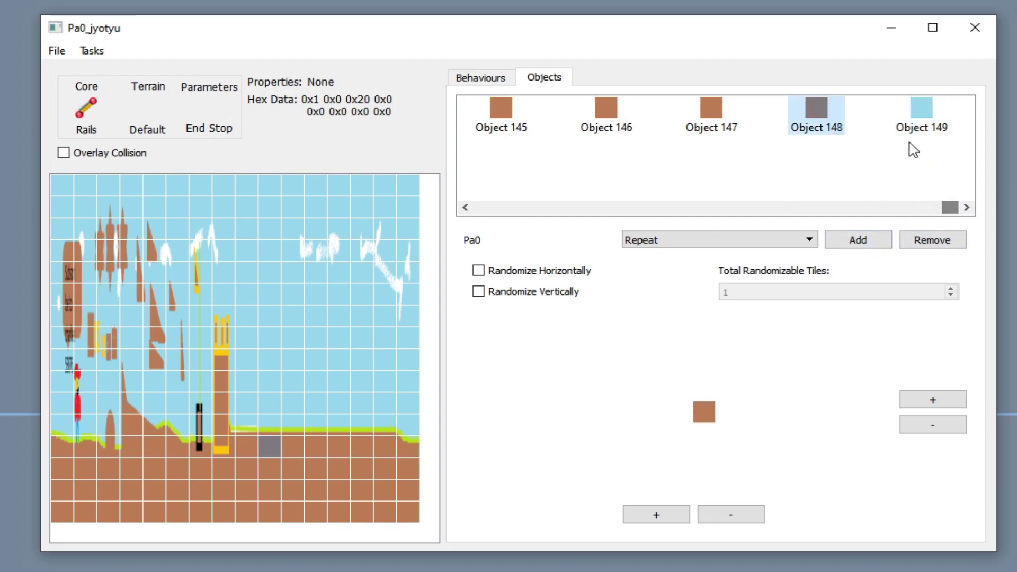
pyautogui.click(920, 123)
pyautogui.click(362, 430)
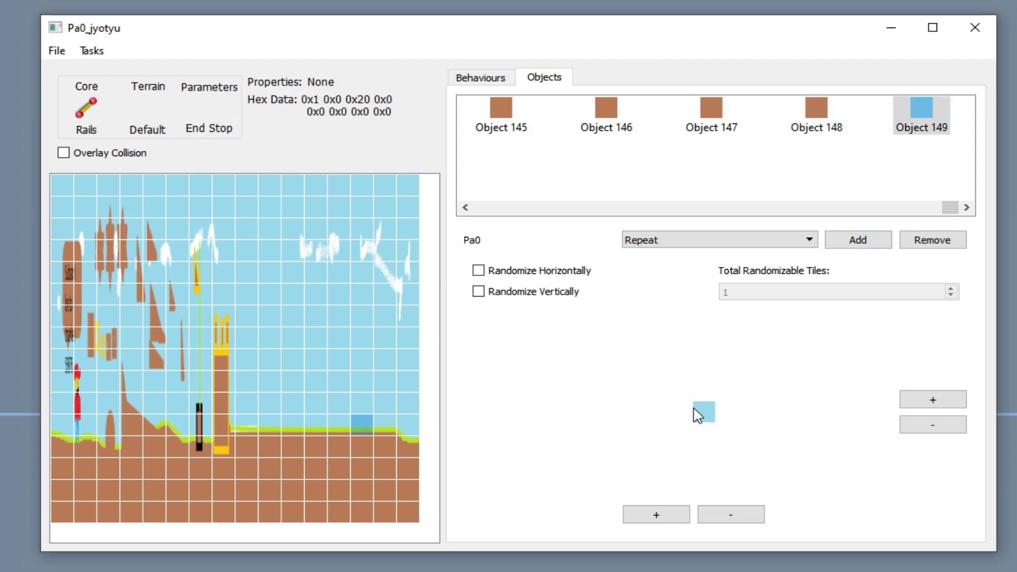
# Save and quit the tileset, and save the level with 1-1 as its internal filename.
pyautogui.click(56, 50)
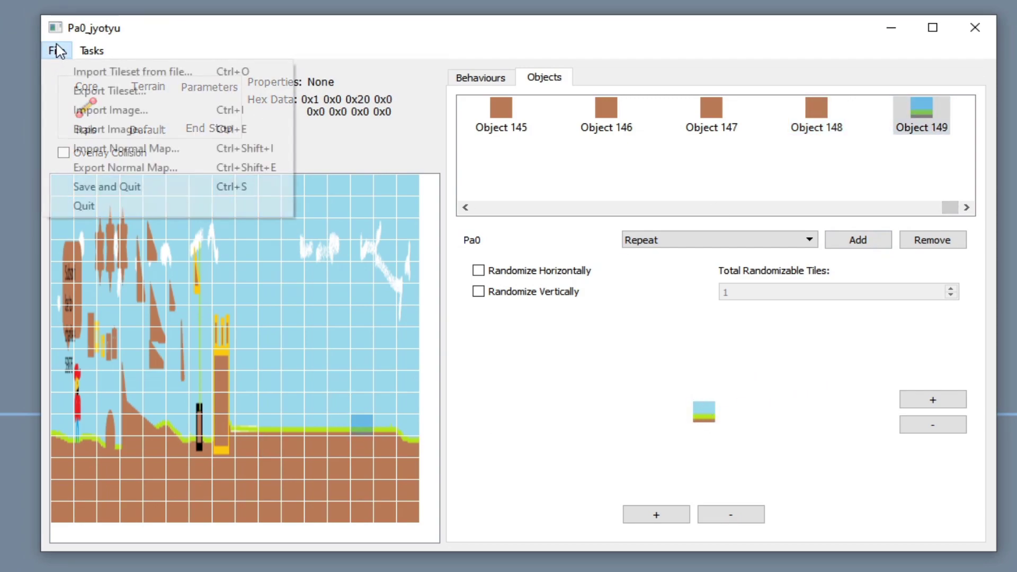
pyautogui.click(123, 189)
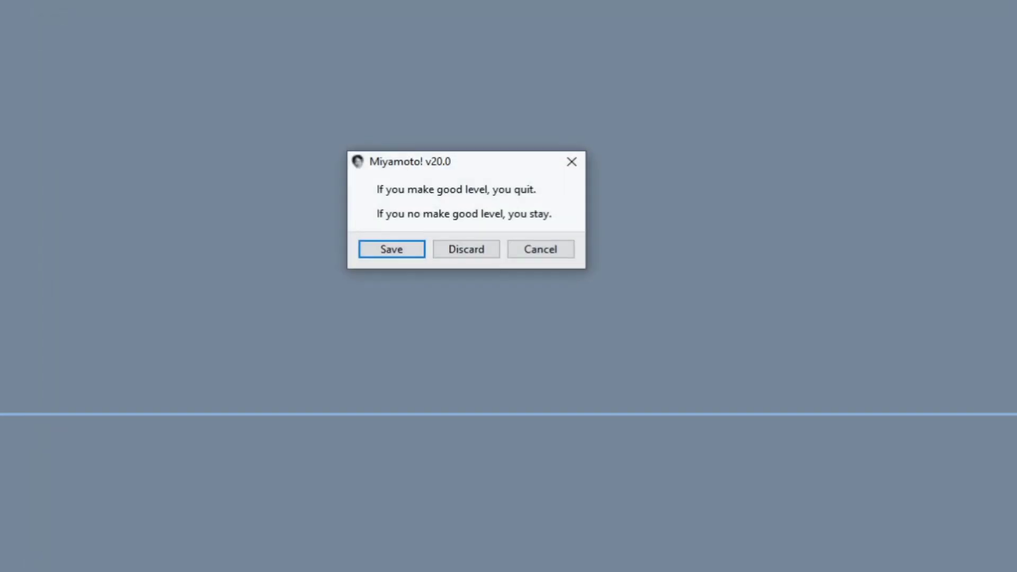
pyautogui.click(416, 247)
pyautogui.write('1-1')
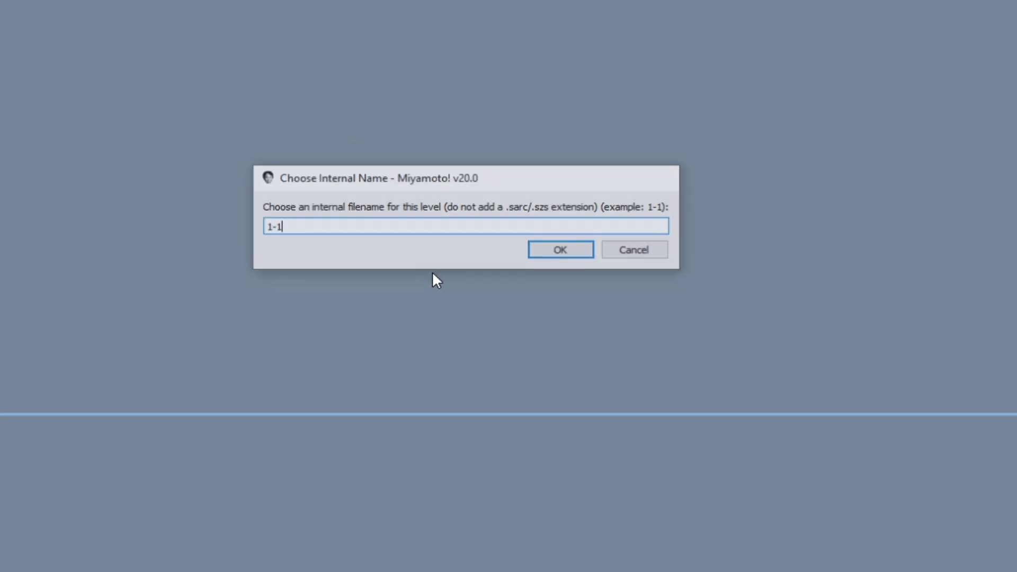
pyautogui.press('Return')
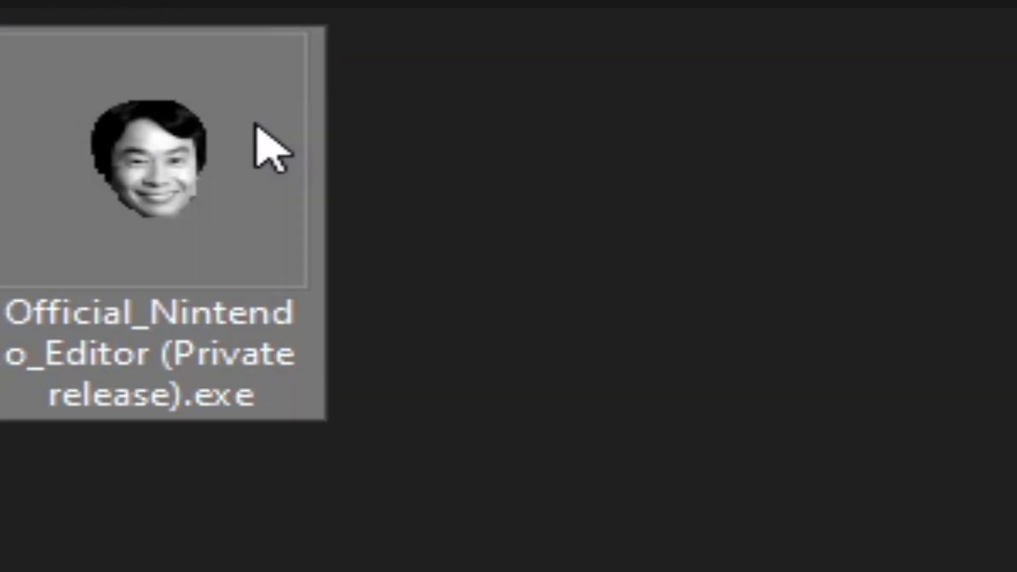
# Launch Official_Nintendo_Editor (Private release).exe and examine the level layout from the starting hill through to the goal flag and castle.
pyautogui.doubleClick(163, 291)
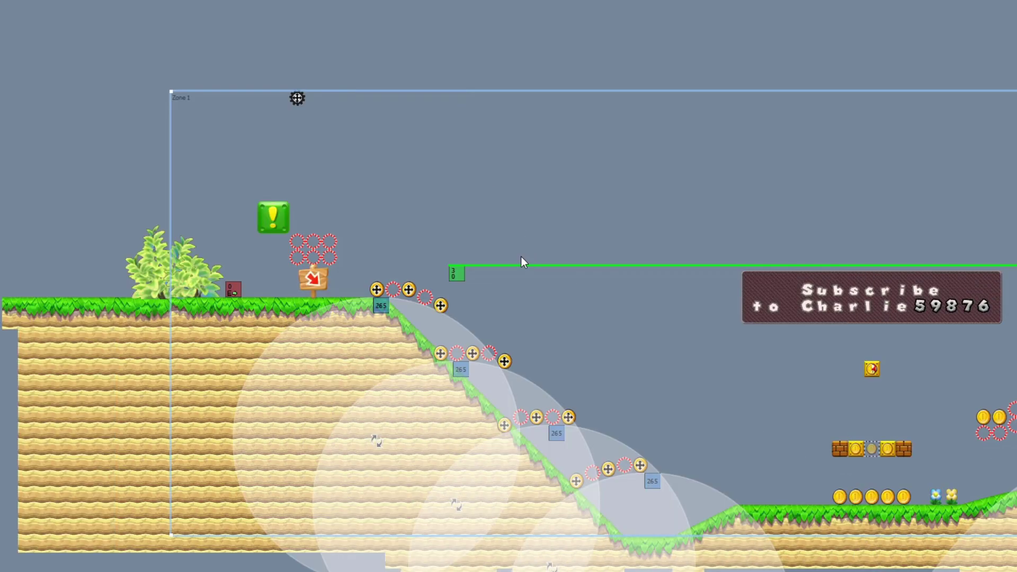
pyautogui.hscroll(5, 520, 261)
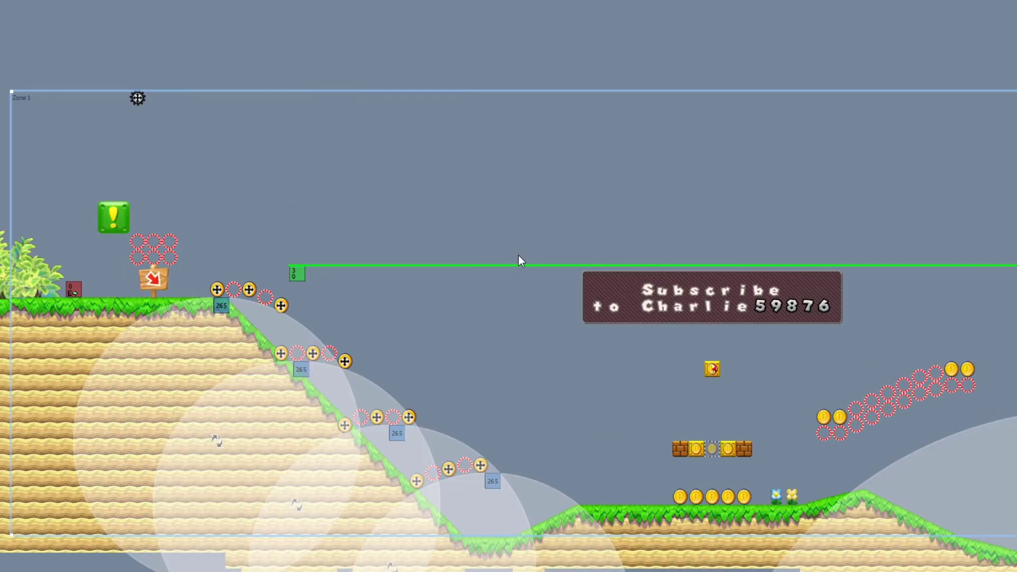
pyautogui.hscroll(3, 393, 241)
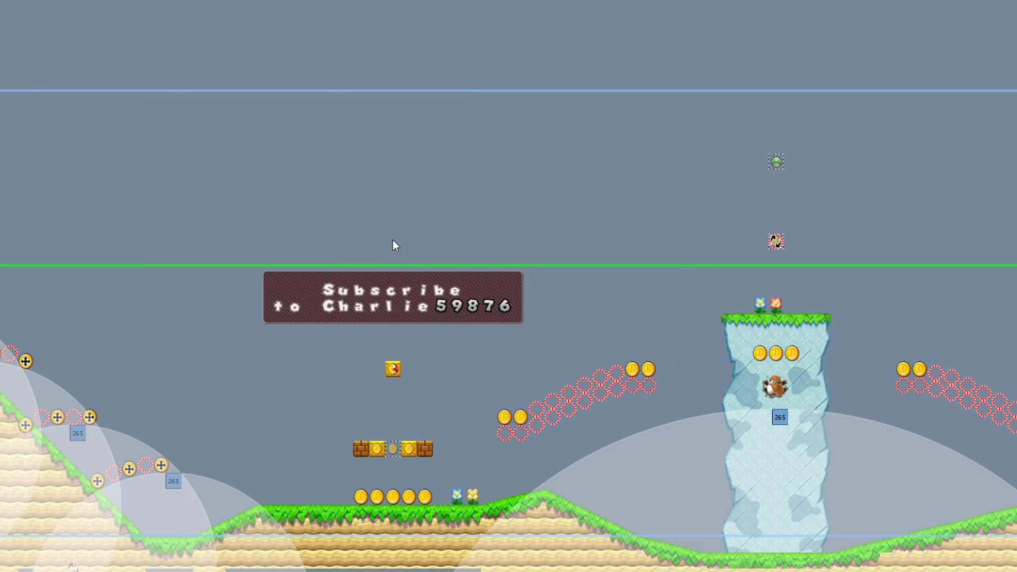
pyautogui.hscroll(20, 392, 241)
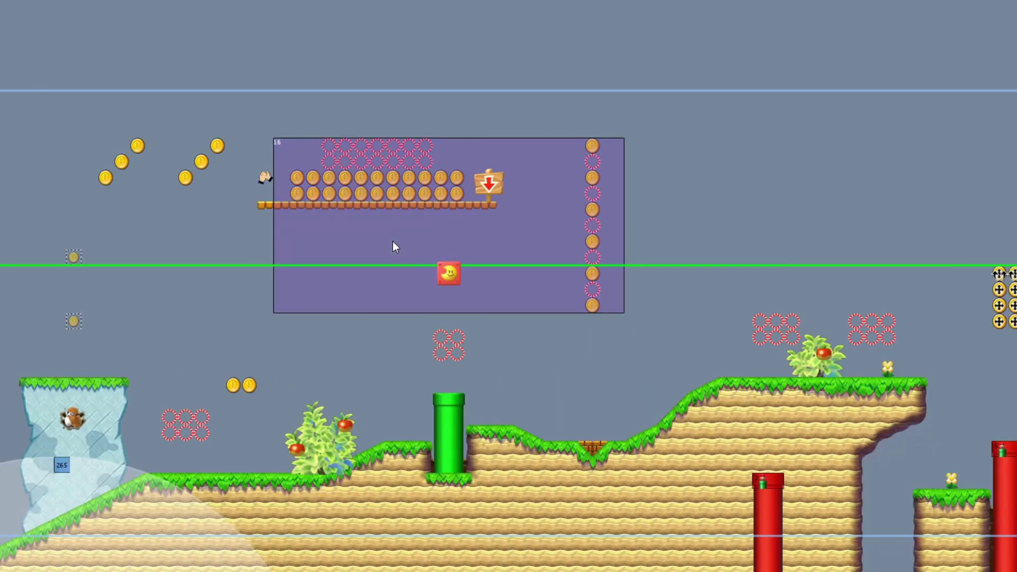
pyautogui.hscroll(20, 392, 243)
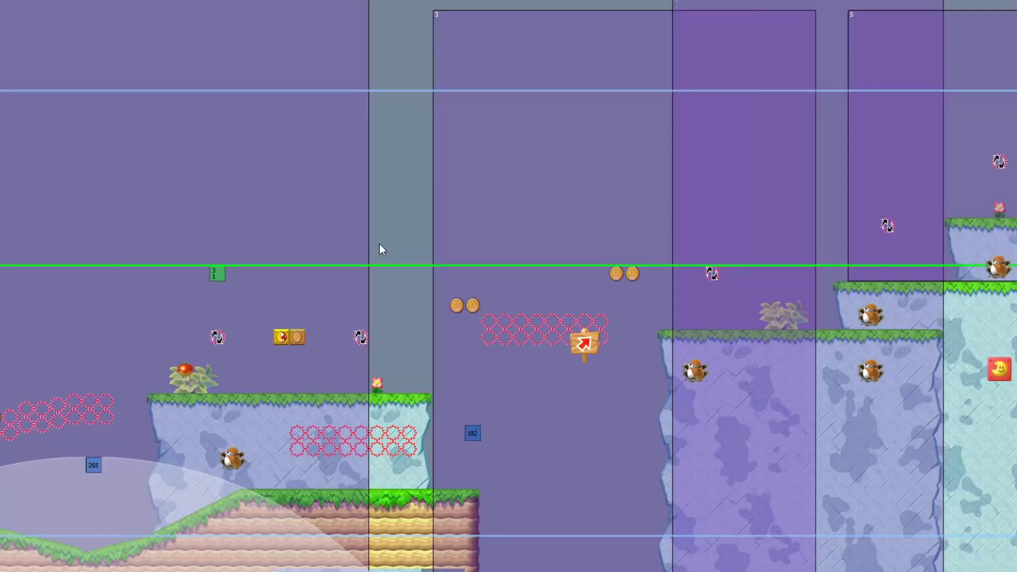
pyautogui.hscroll(20, 376, 261)
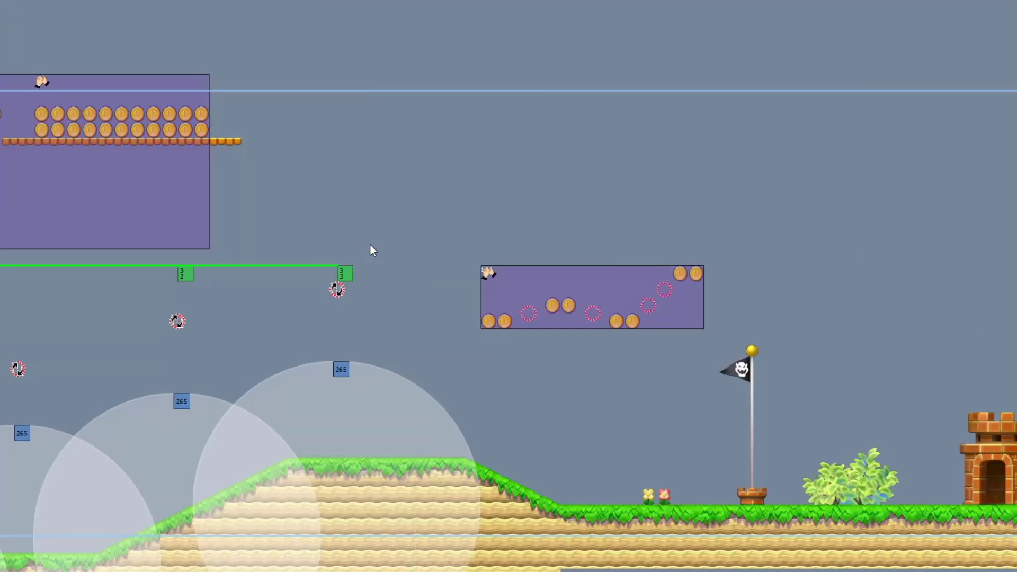
pyautogui.hscroll(-10, 508, 318)
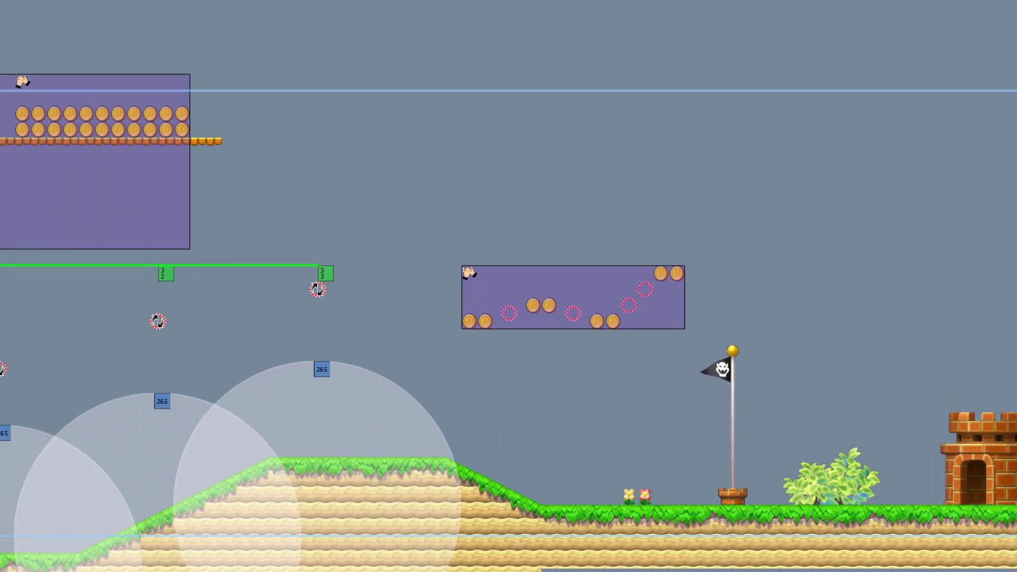
pyautogui.hscroll(9, 508, 318)
pyautogui.hscroll(-20, 210, 273)
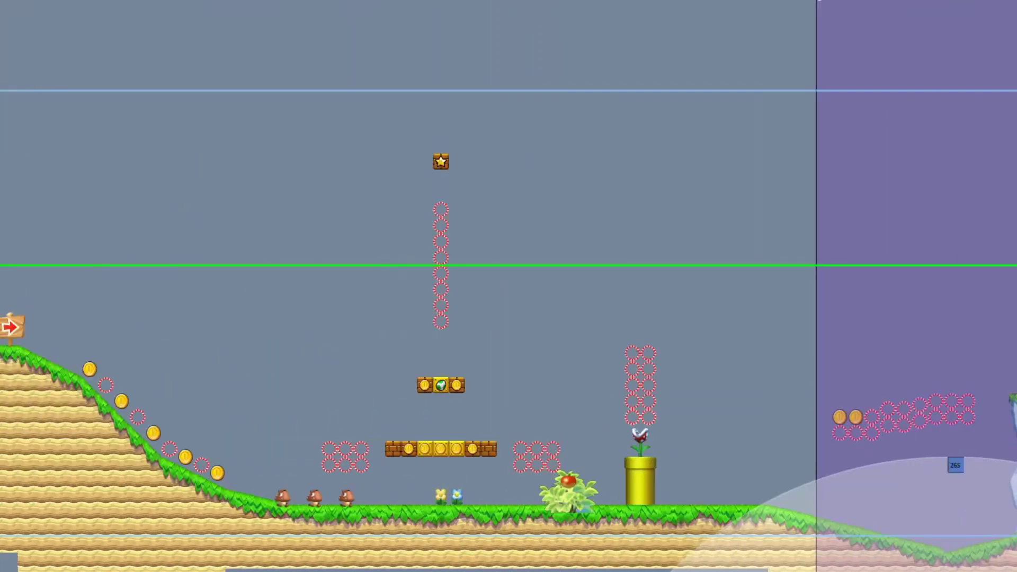
pyautogui.hscroll(13, 222, 381)
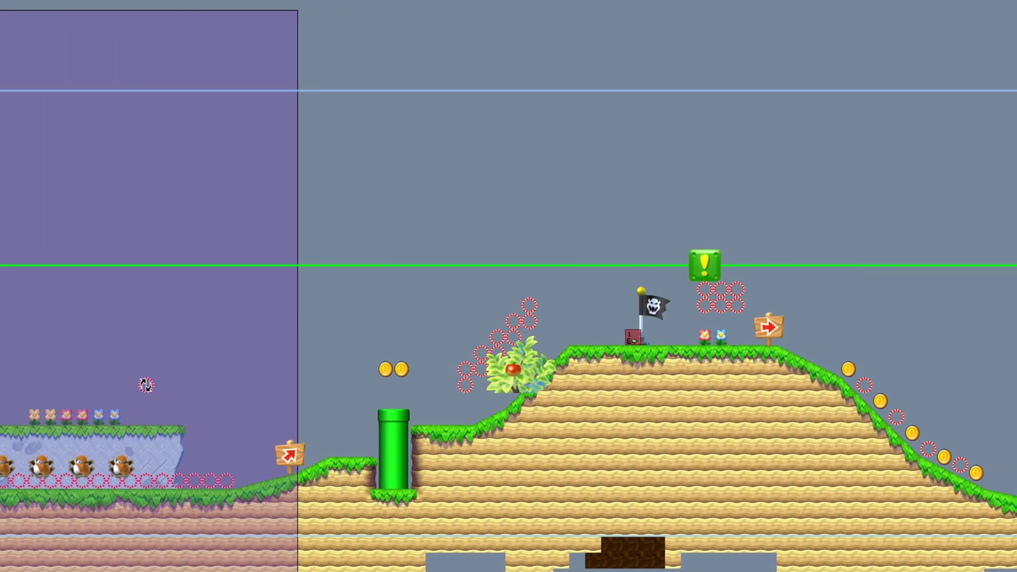
pyautogui.moveTo(146, 385); pyautogui.dragTo(291, 386)
pyautogui.moveTo(50, 178); pyautogui.dragTo(761, 179)
pyautogui.hscroll(-15, 761, 179)
pyautogui.moveTo(454, 100); pyautogui.dragTo(301, 98)
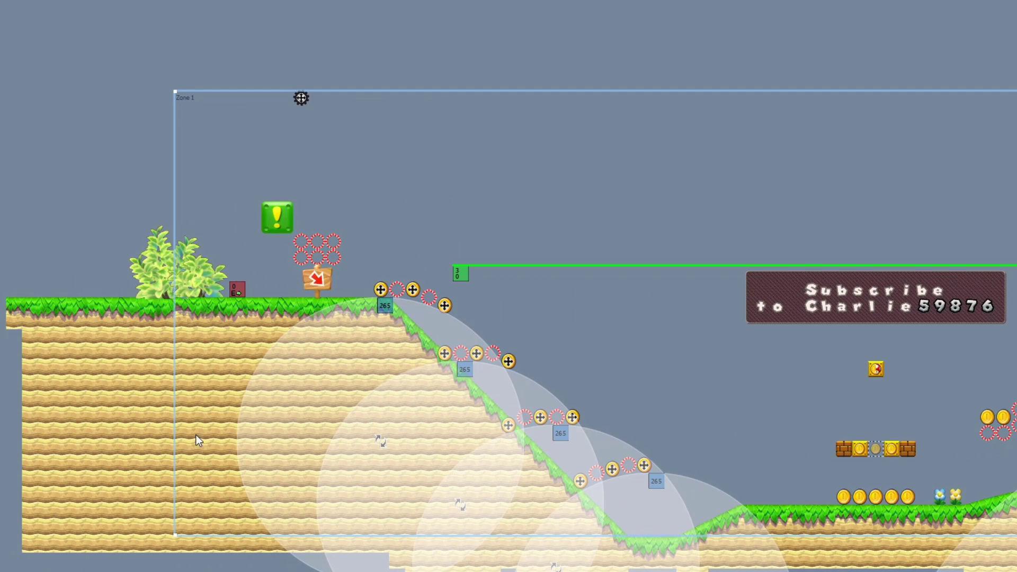
# Switch to a new Notepad document, place its window over the level, and write "echo off" as the first line.
pyautogui.press('super+s')
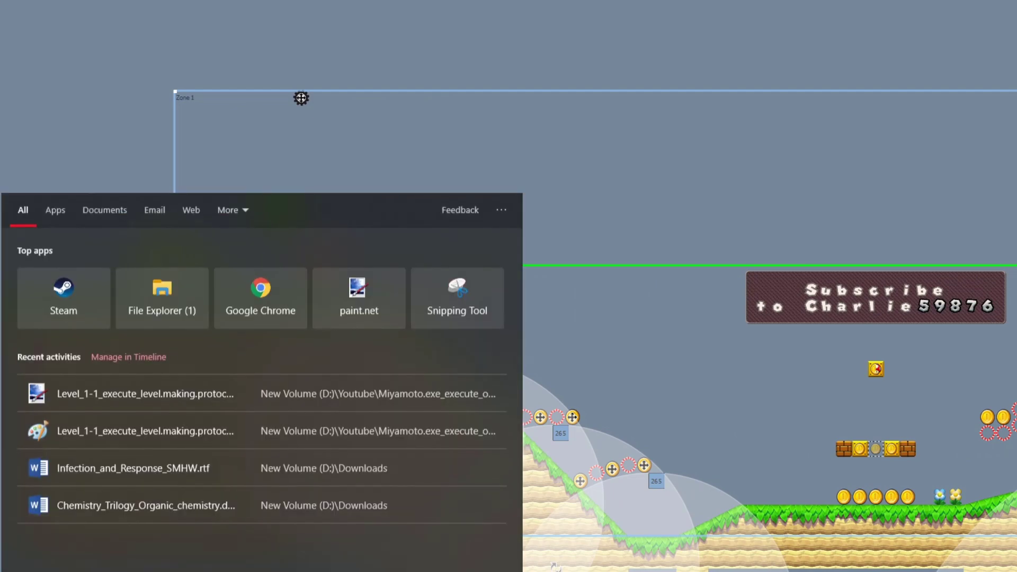
pyautogui.write('note')
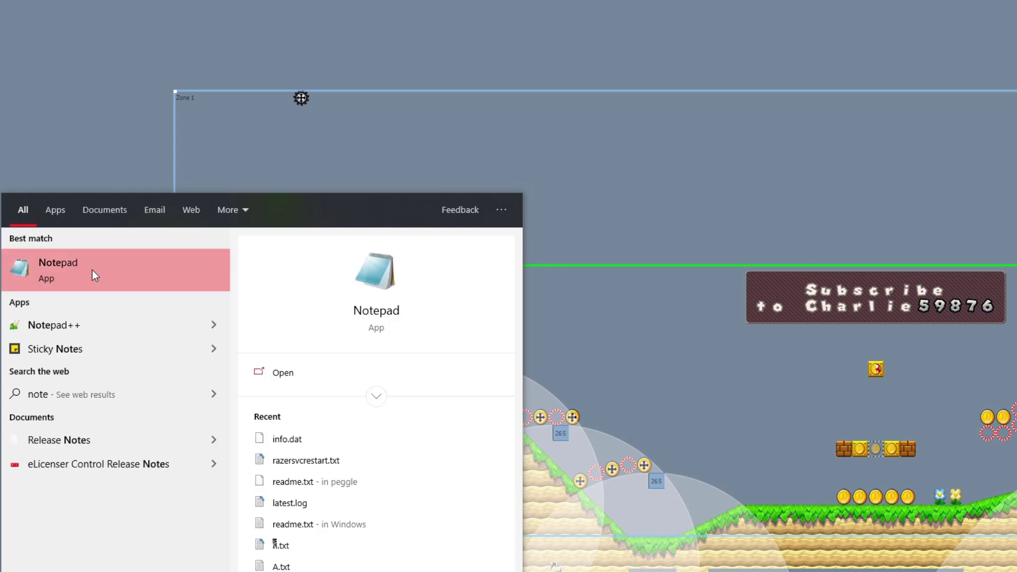
pyautogui.click(92, 269)
pyautogui.moveTo(177, 30); pyautogui.dragTo(364, 274)
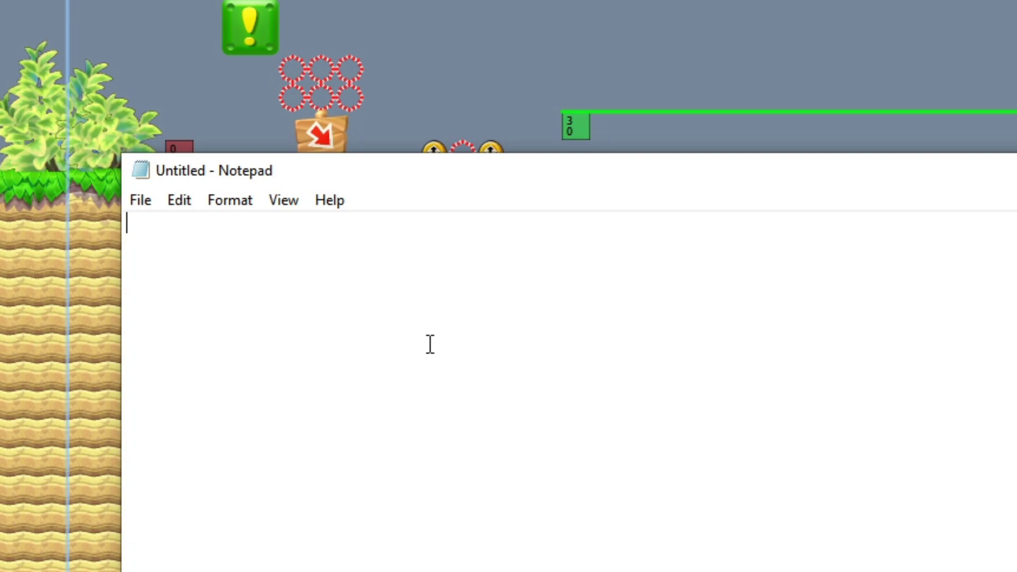
pyautogui.write('echo off')
pyautogui.press('Return')
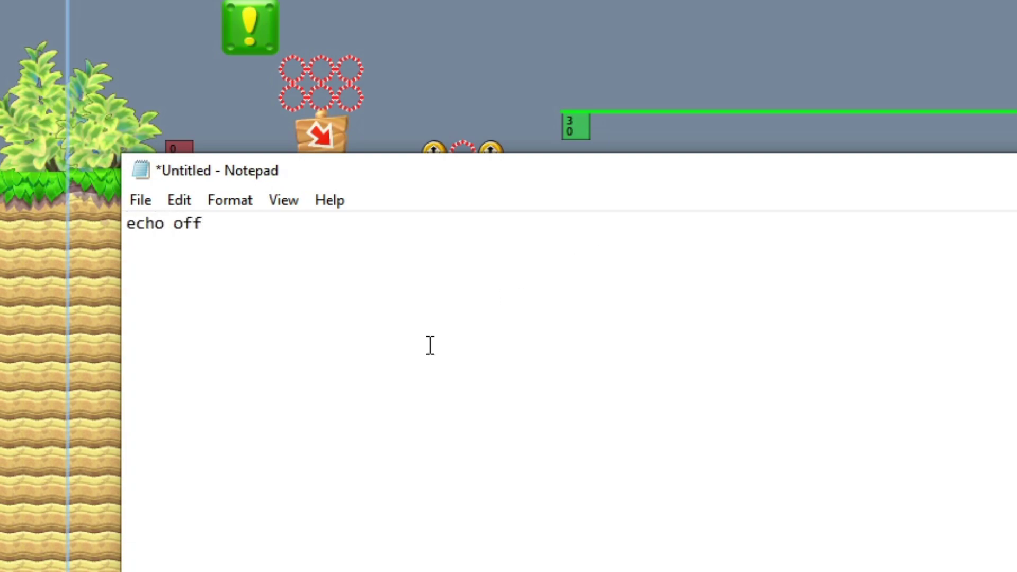
# Write Execute_run_NSMBU_level.szs_Run_as_Level.exe as the second line of the script and end the line.
pyautogui.write('Execute_ru')
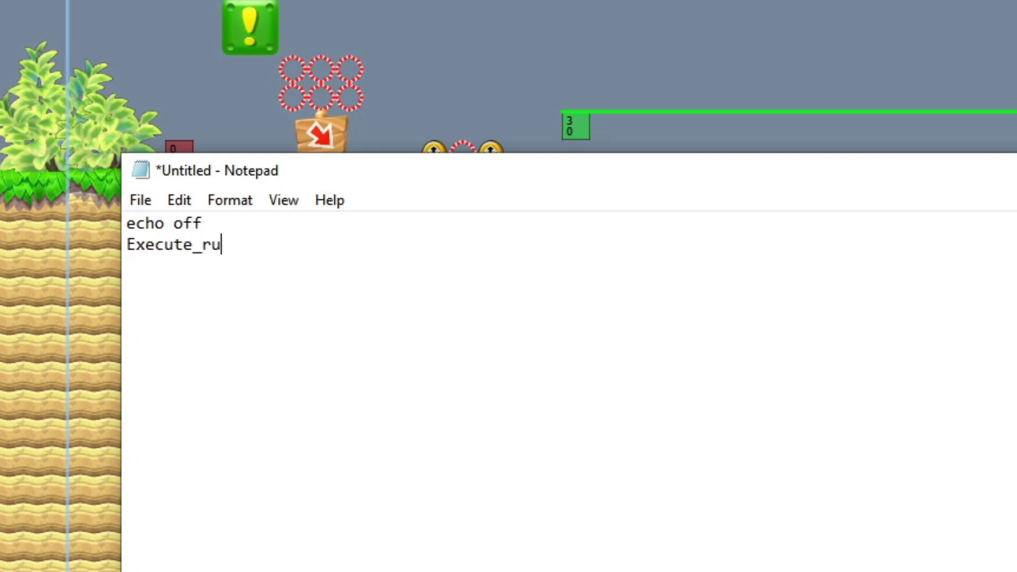
pyautogui.write('n_NSMBU_')
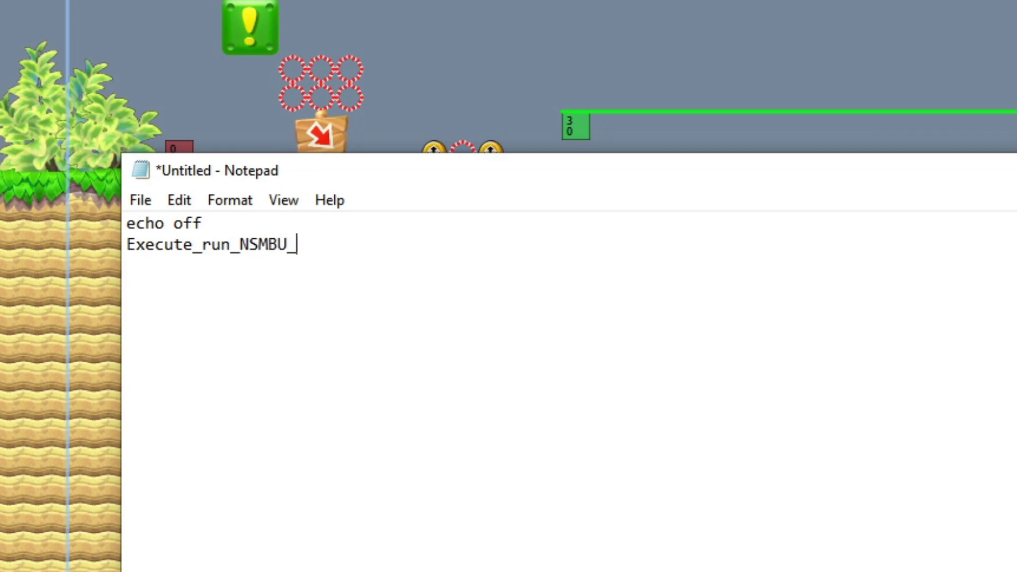
pyautogui.write('level.szs')
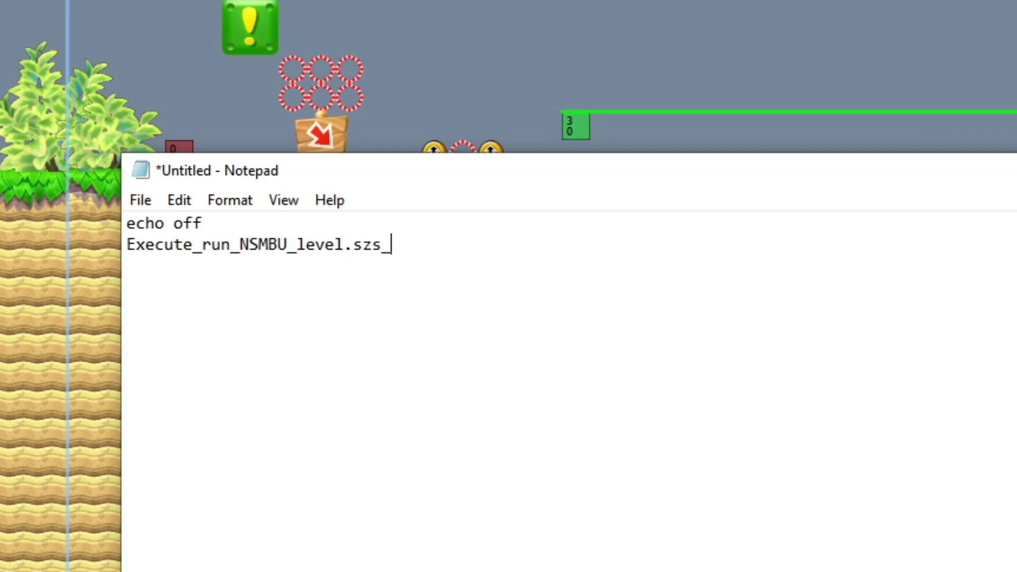
pyautogui.write('_Ruun')
pyautogui.press('BackSpace')
pyautogui.press('BackSpace')
pyautogui.write('m')
pyautogui.press('BackSpace')
pyautogui.write('n_as_')
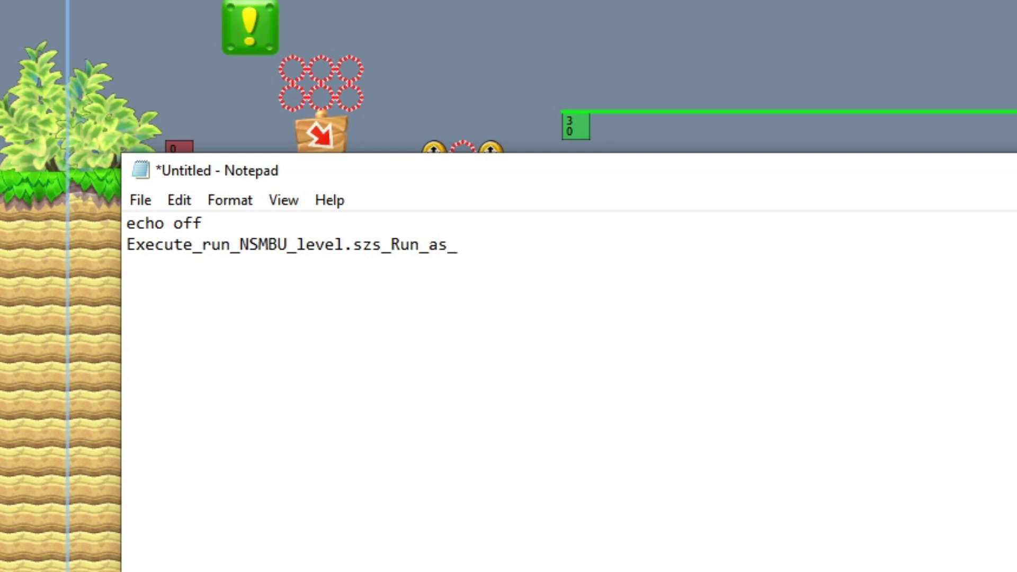
pyautogui.write('Level.exe')
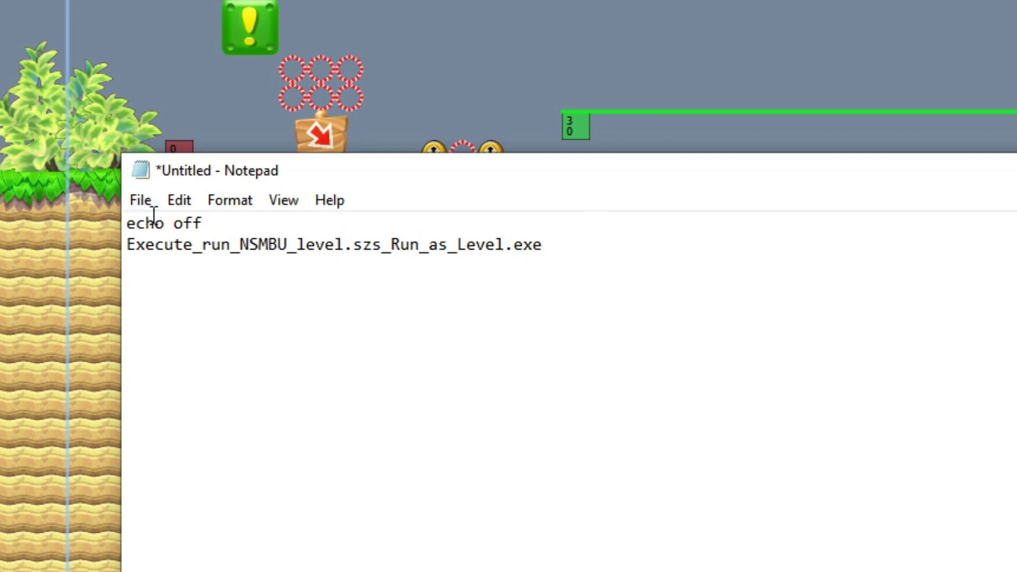
pyautogui.press('Return')
# Save the script as Level_Protocol.bat with the file type set to All Files.
pyautogui.click(142, 201)
pyautogui.click(220, 326)
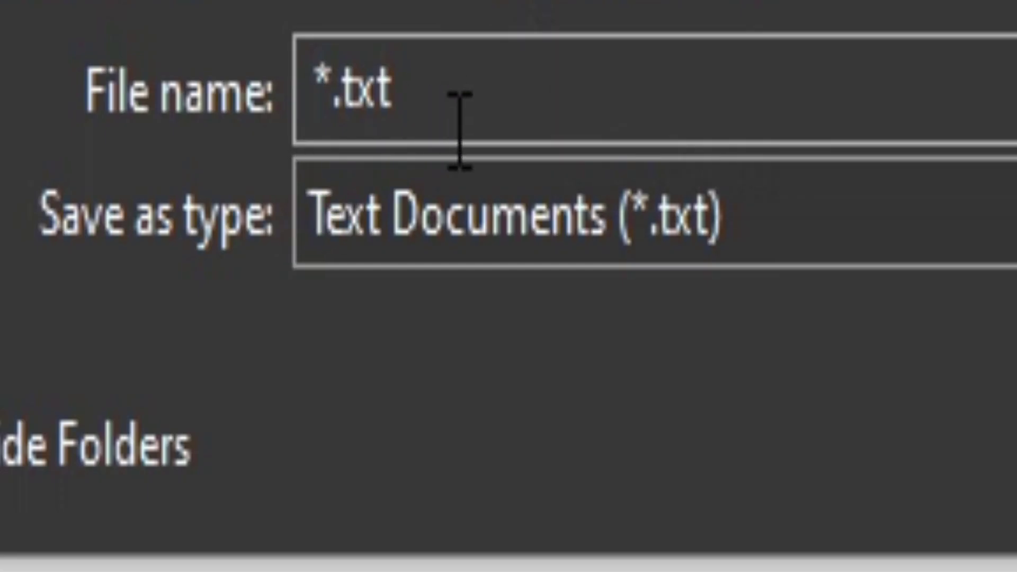
pyautogui.click(450, 215)
pyautogui.click(416, 365)
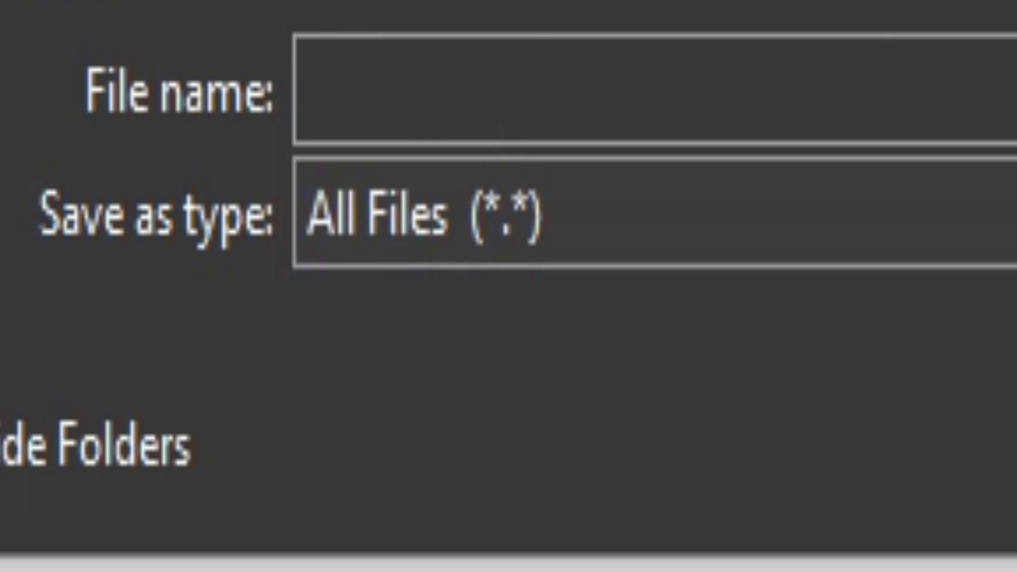
pyautogui.click(456, 86)
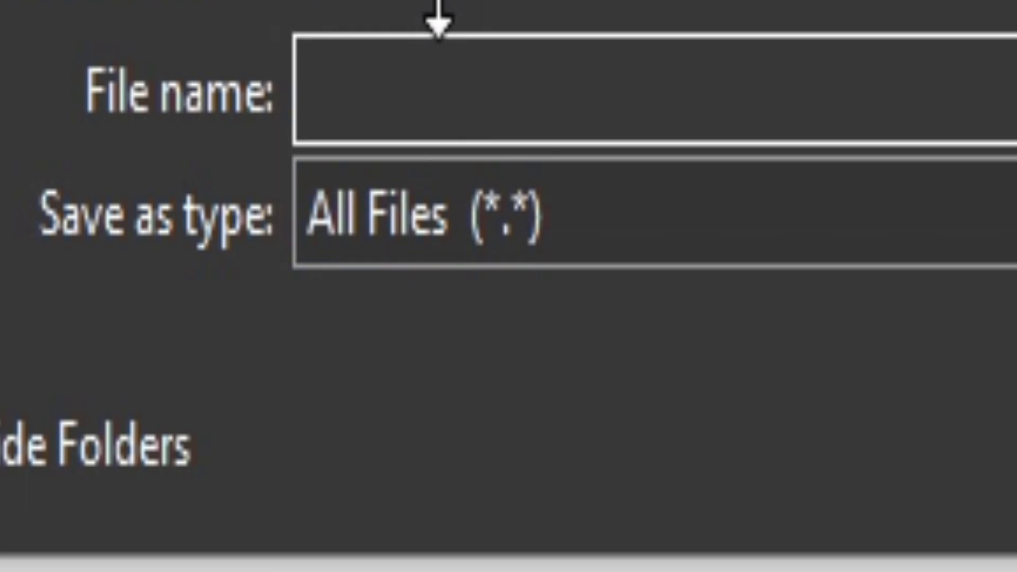
pyautogui.write('Lever')
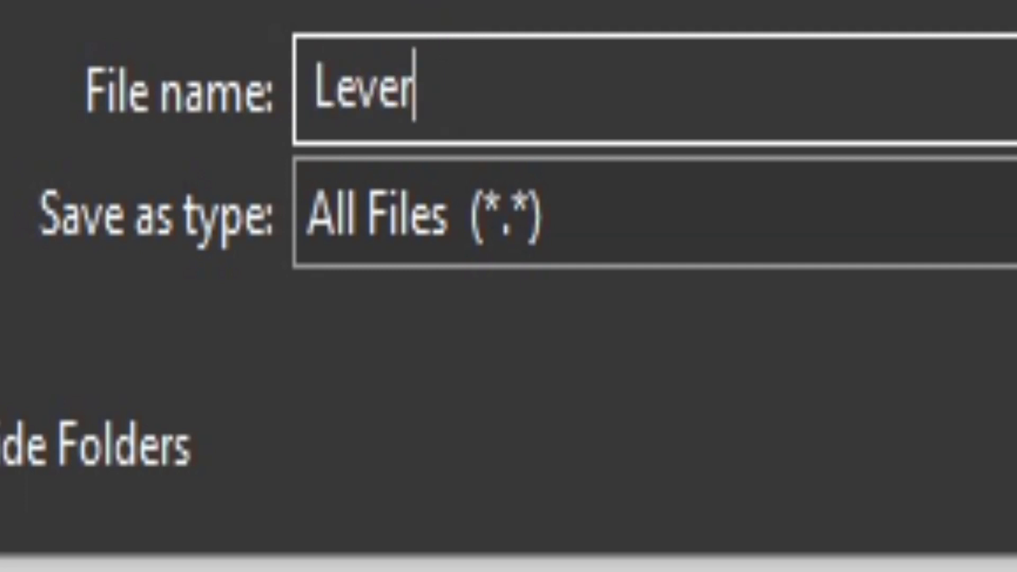
pyautogui.press('BackSpace')
pyautogui.write('l')
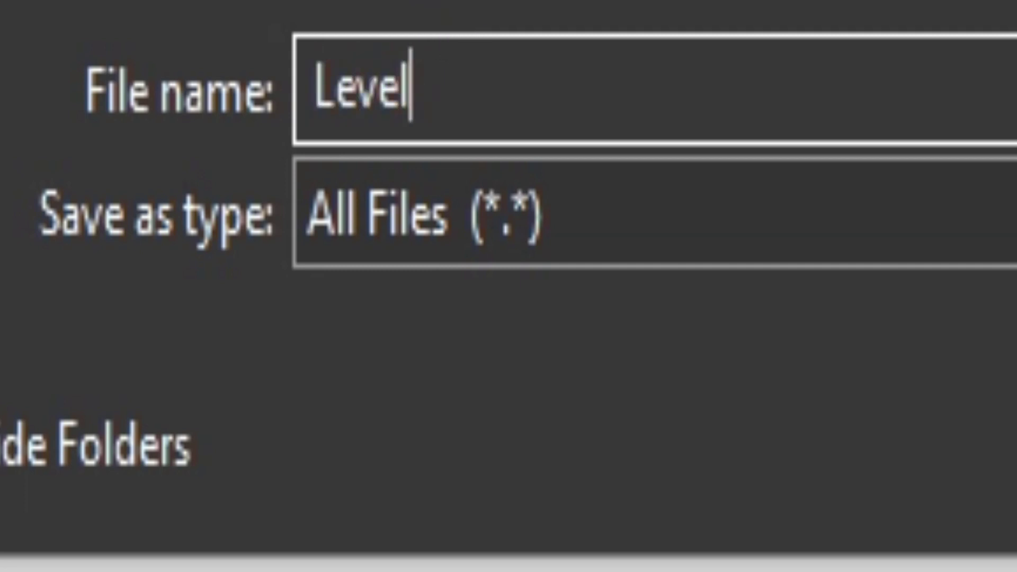
pyautogui.write('_Proto')
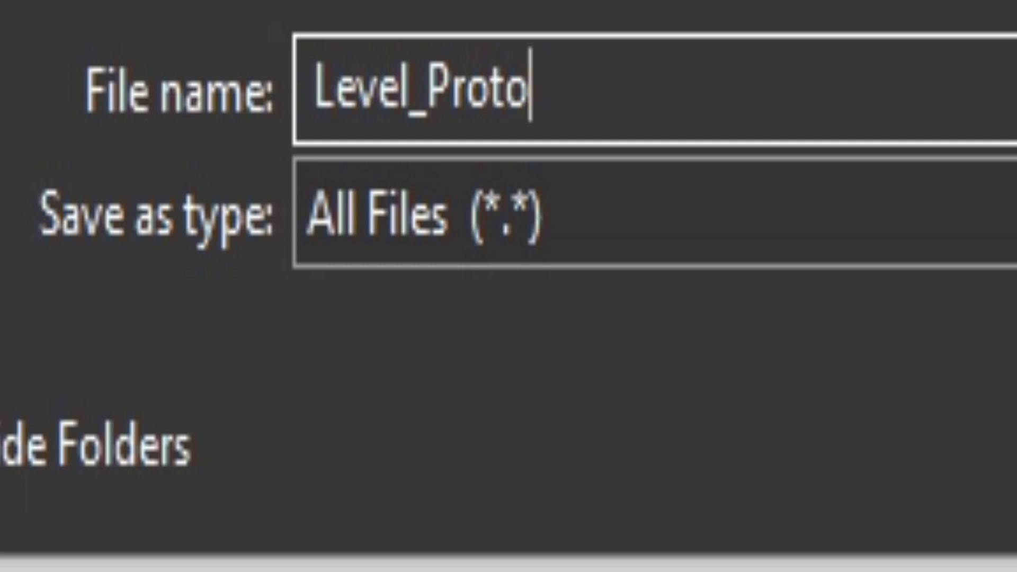
pyautogui.write('col.bat')
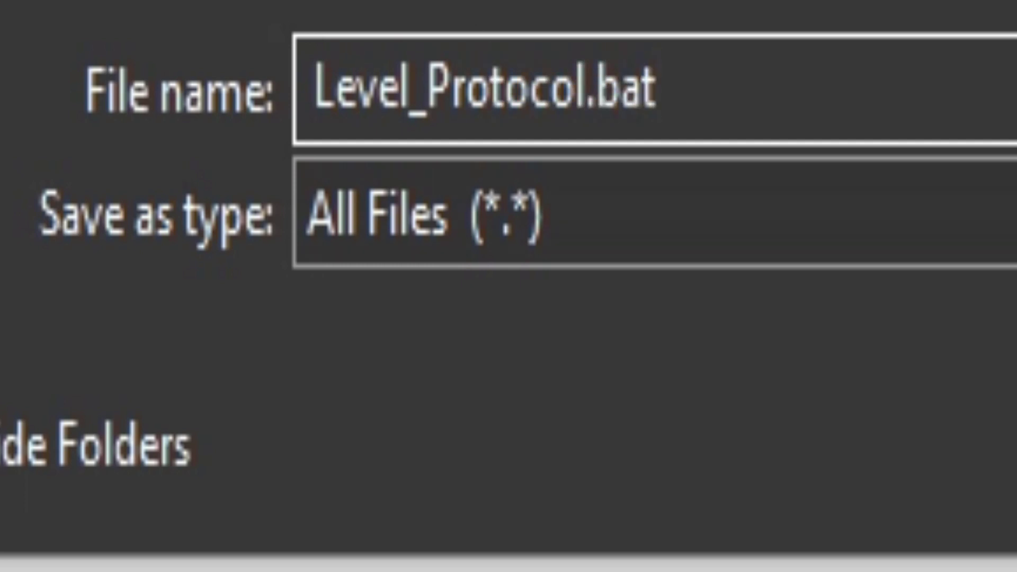
pyautogui.press('Return')
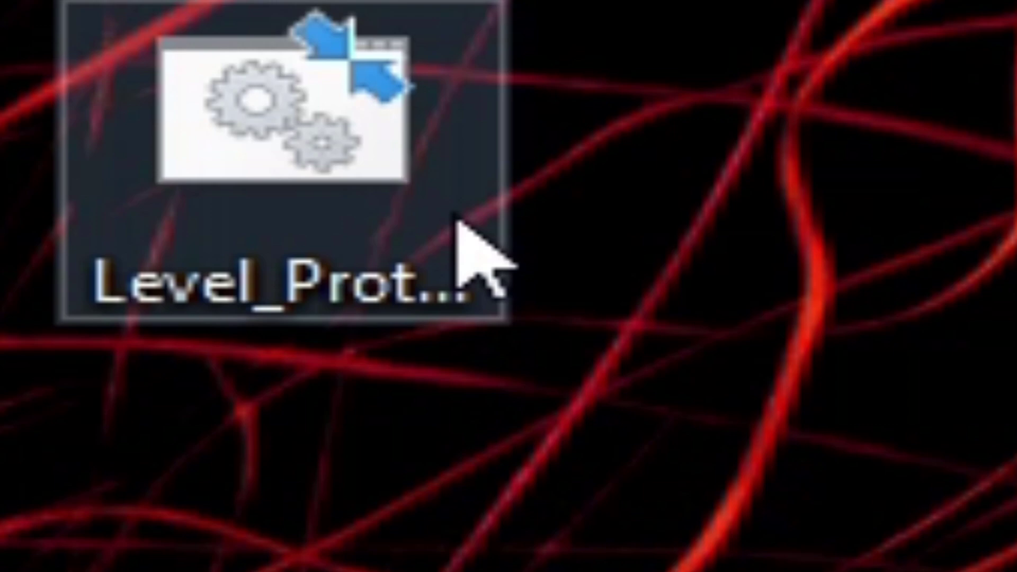
# Run Level_Protocol.bat from the desktop.
pyautogui.click(433, 214)
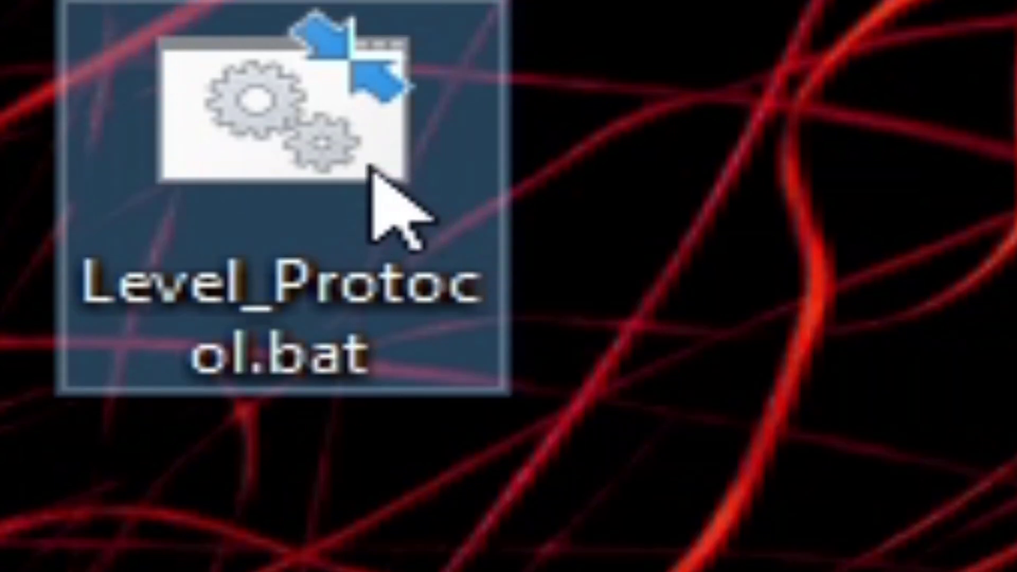
pyautogui.doubleClick(345, 167)
pyautogui.doubleClick(347, 168)
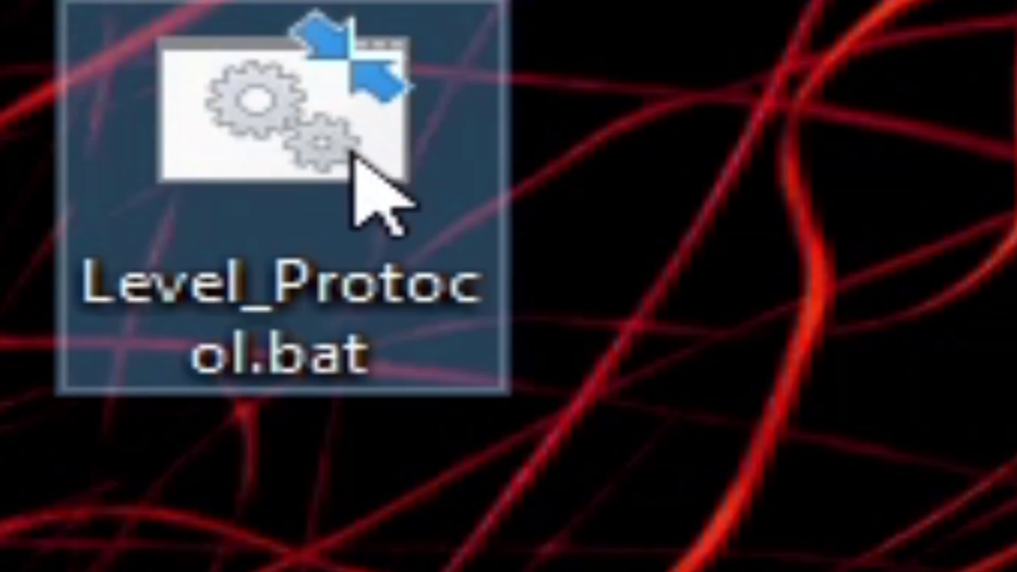
pyautogui.click(351, 153)
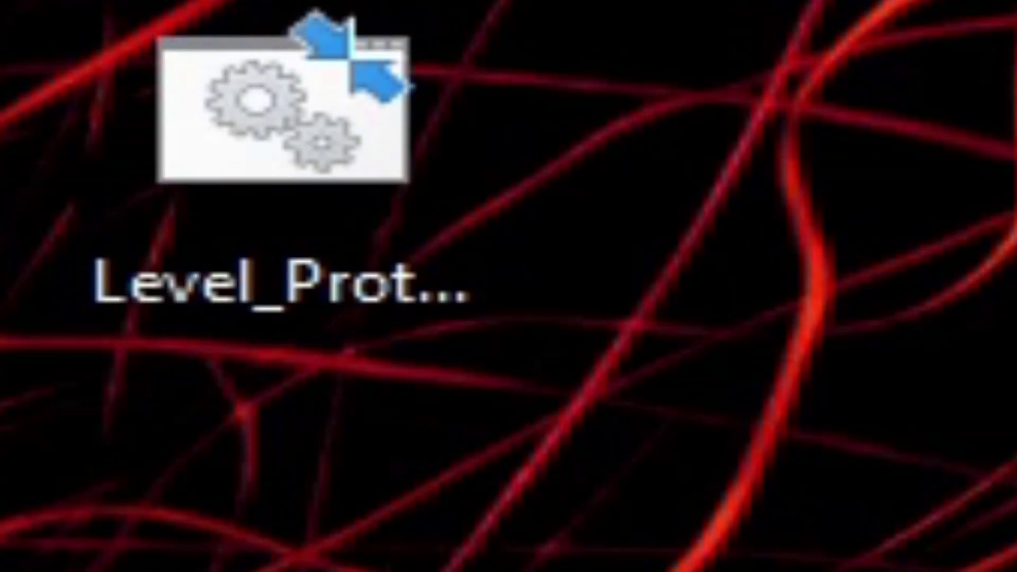
pyautogui.click(433, 216)
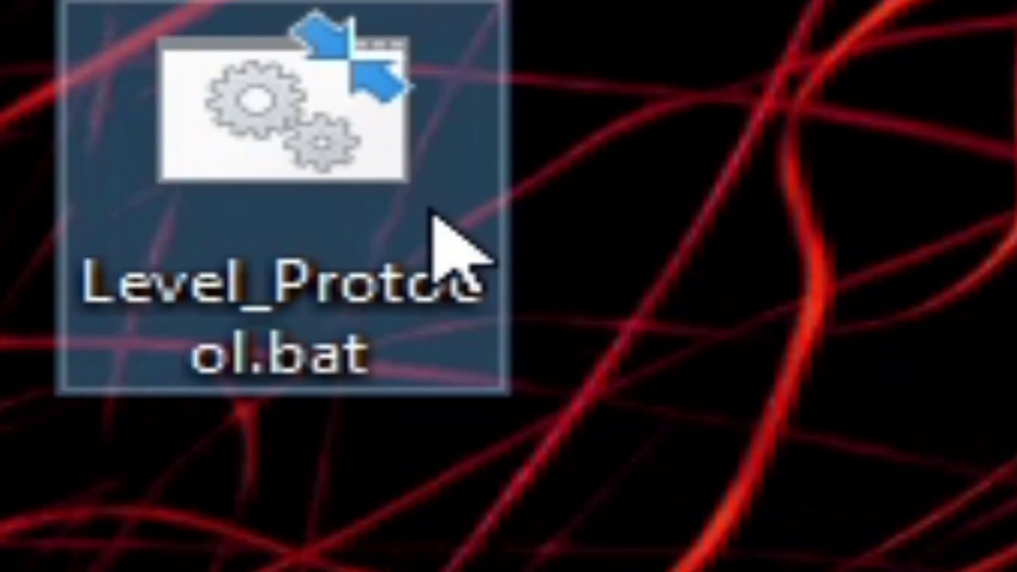